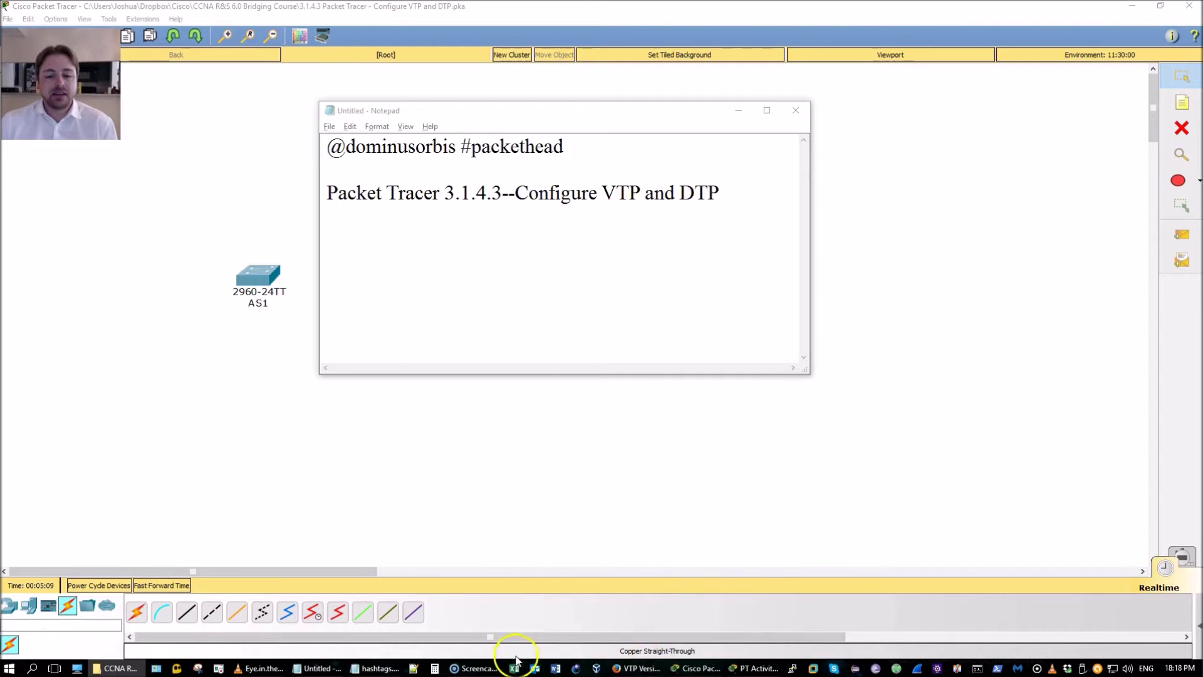
# Hide the lab instructions and Notepad, and choose the Copper Straight-Through cable
pyautogui.click(760, 669)
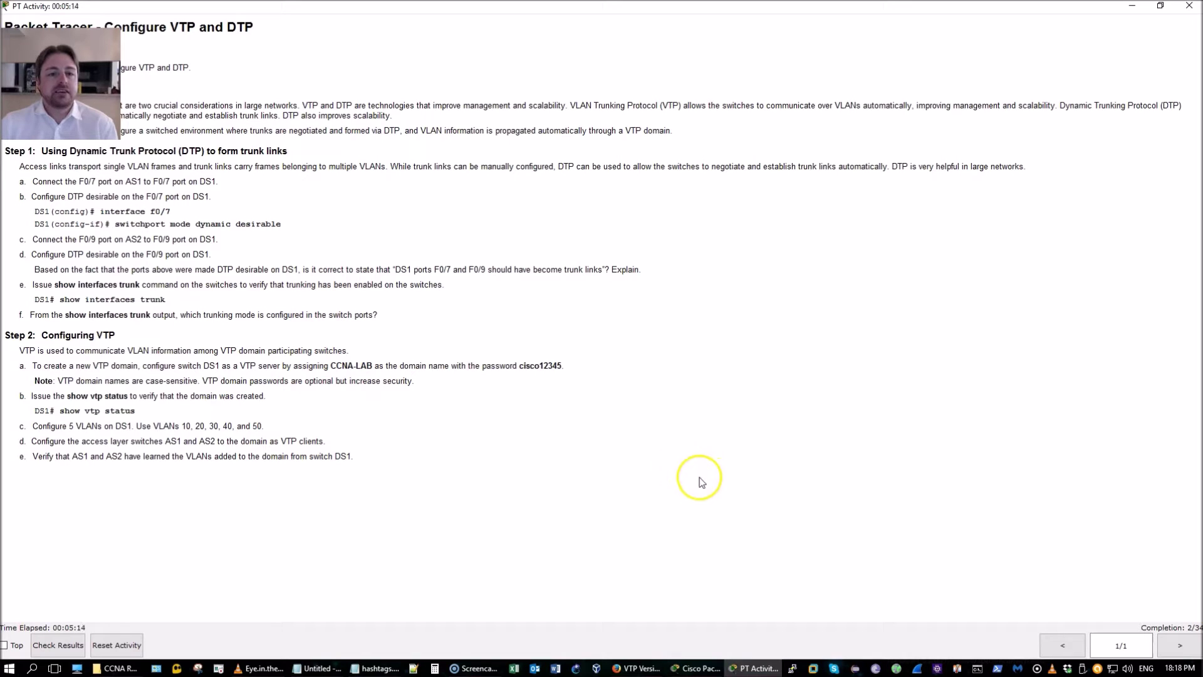
pyautogui.click(732, 667)
pyautogui.click(732, 669)
pyautogui.click(733, 669)
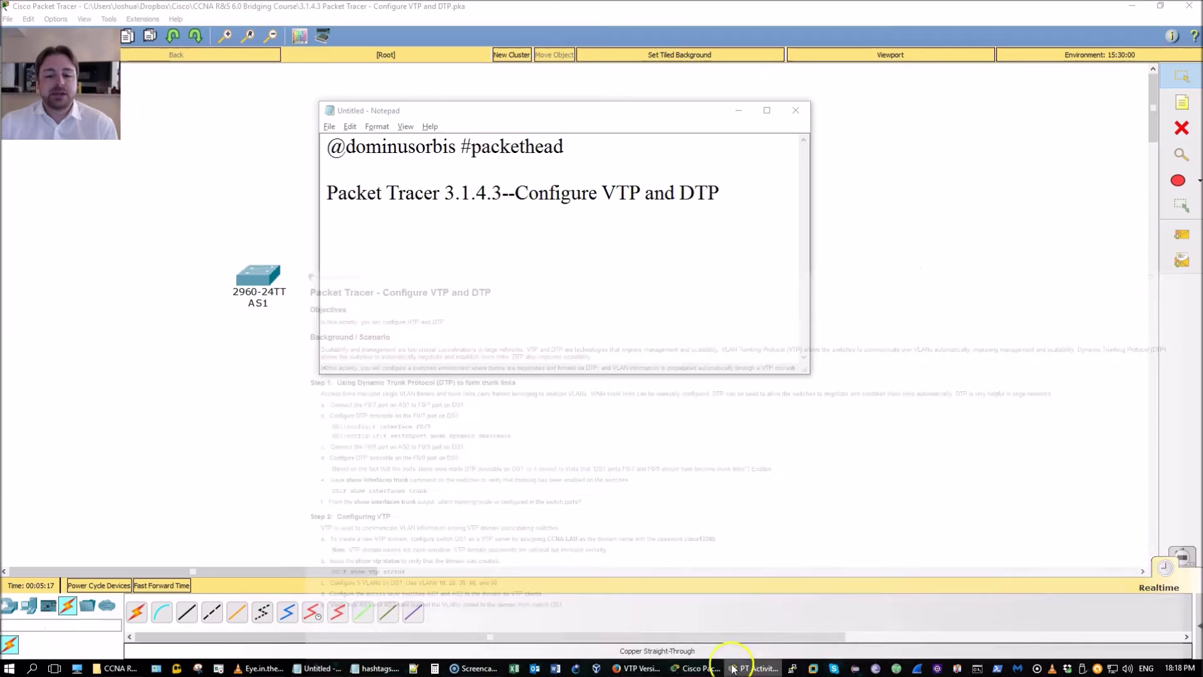
pyautogui.click(744, 114)
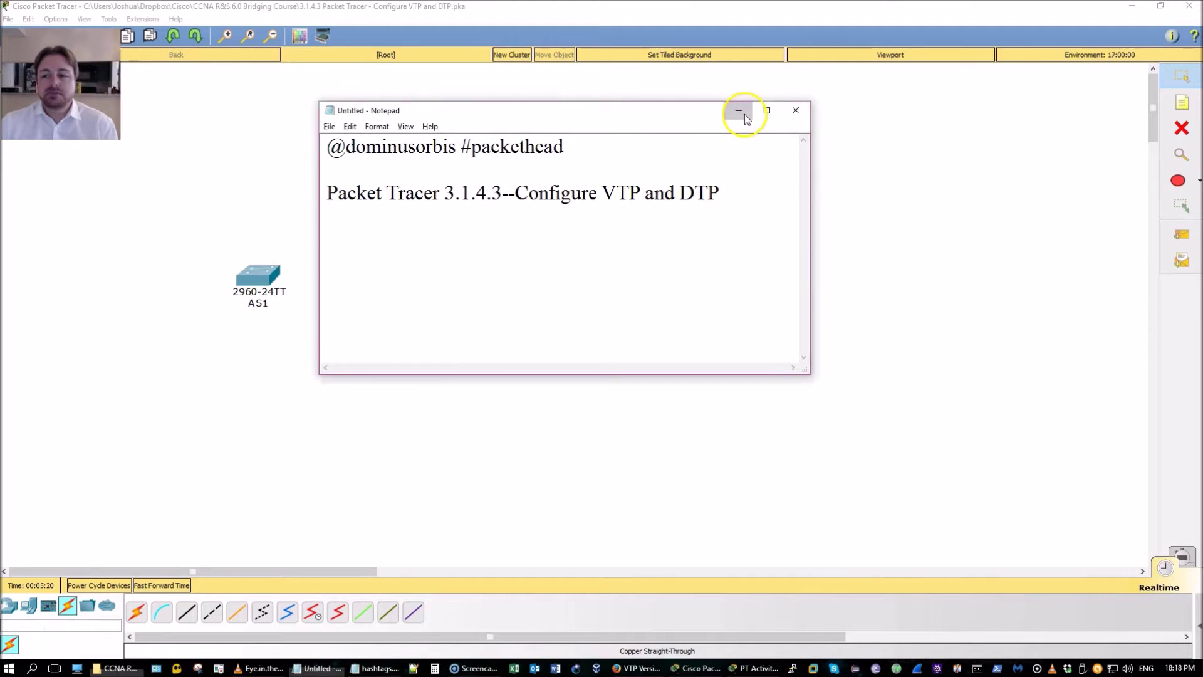
pyautogui.click(185, 614)
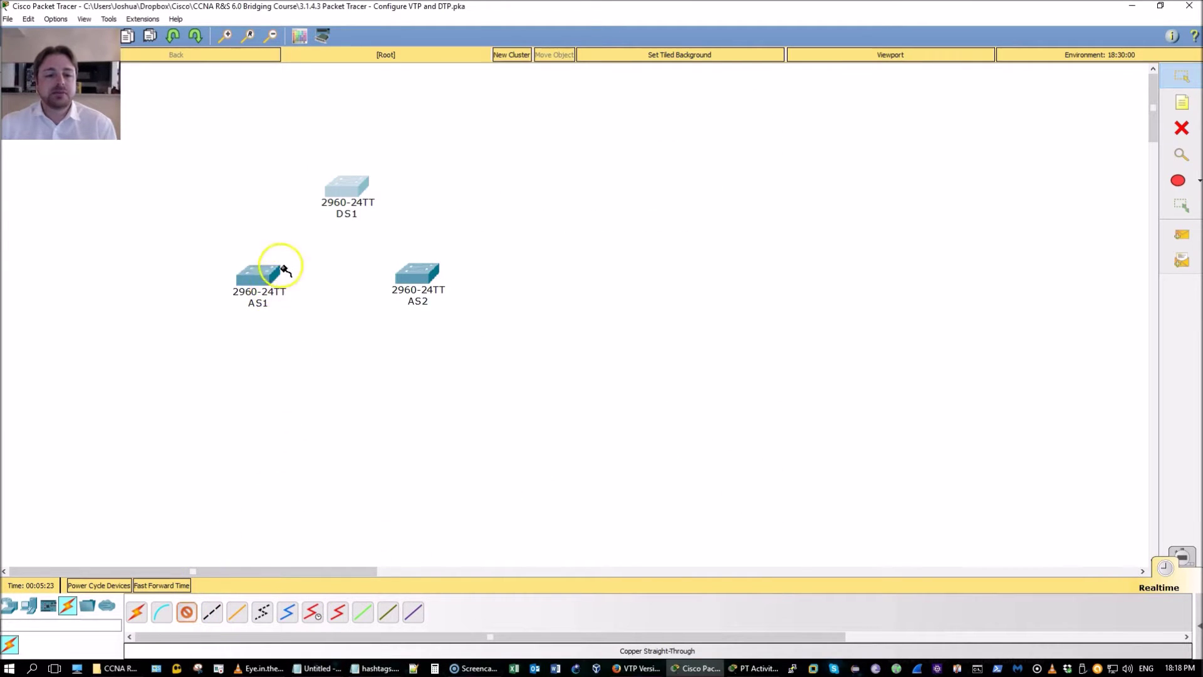
# Cable AS1's FastEthernet0/7 to DS1's FastEthernet0/7
pyautogui.click(256, 272)
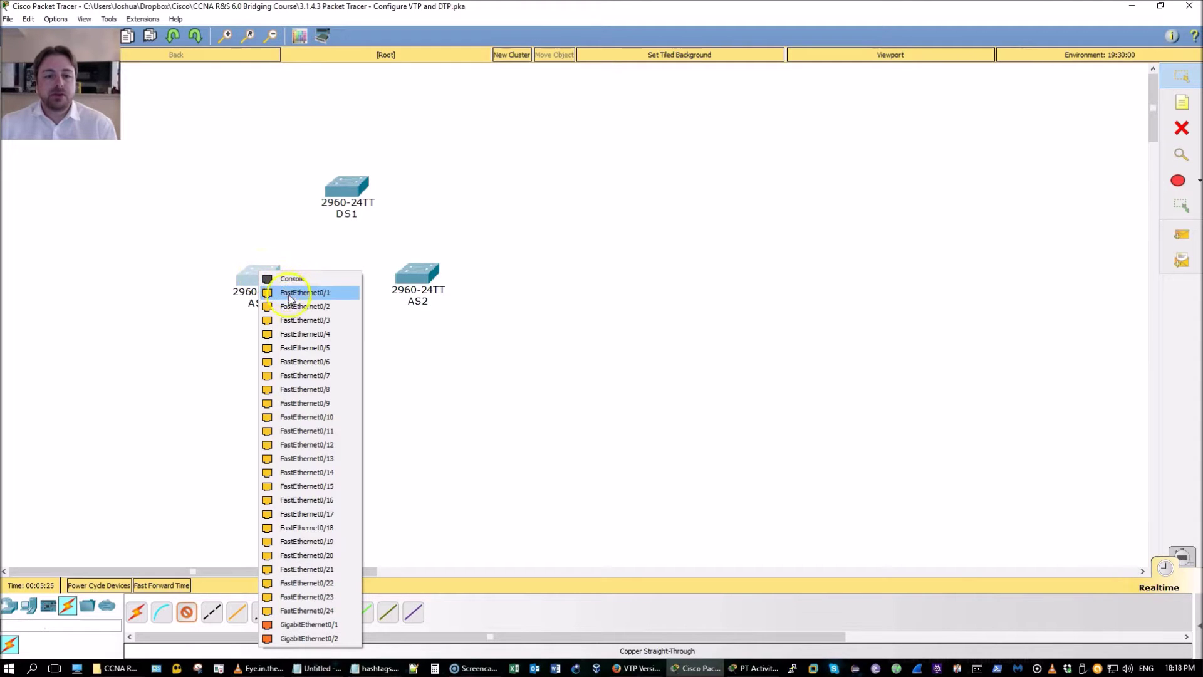
pyautogui.click(307, 375)
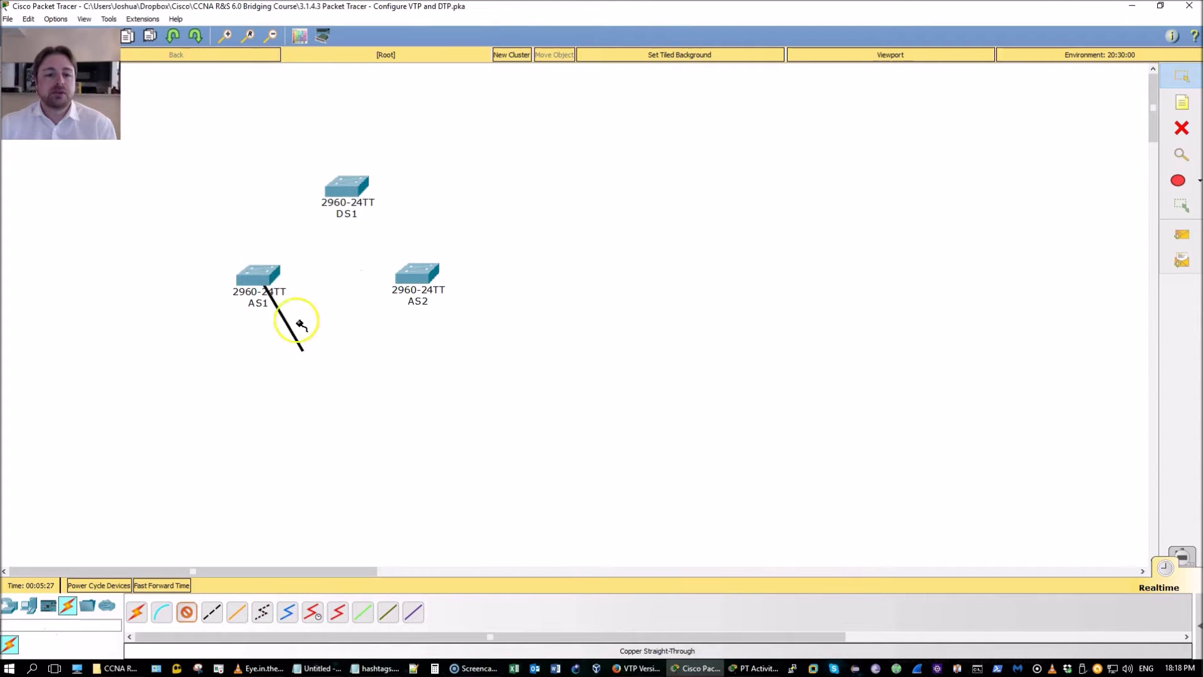
pyautogui.click(348, 189)
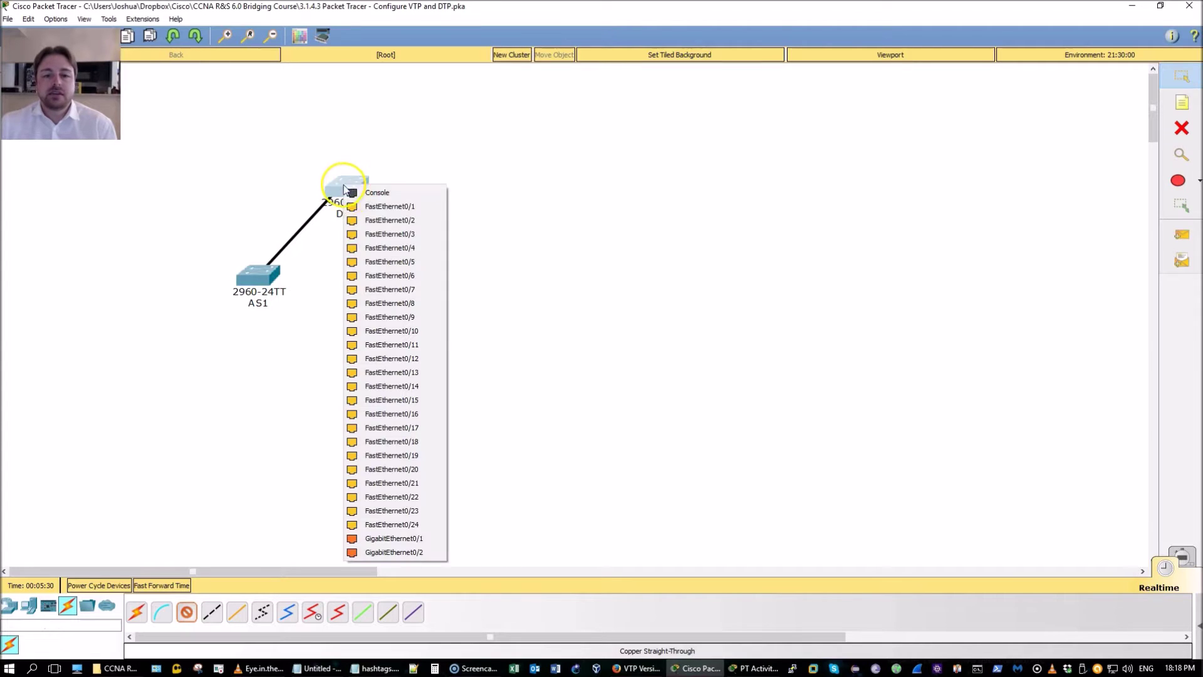
pyautogui.click(377, 288)
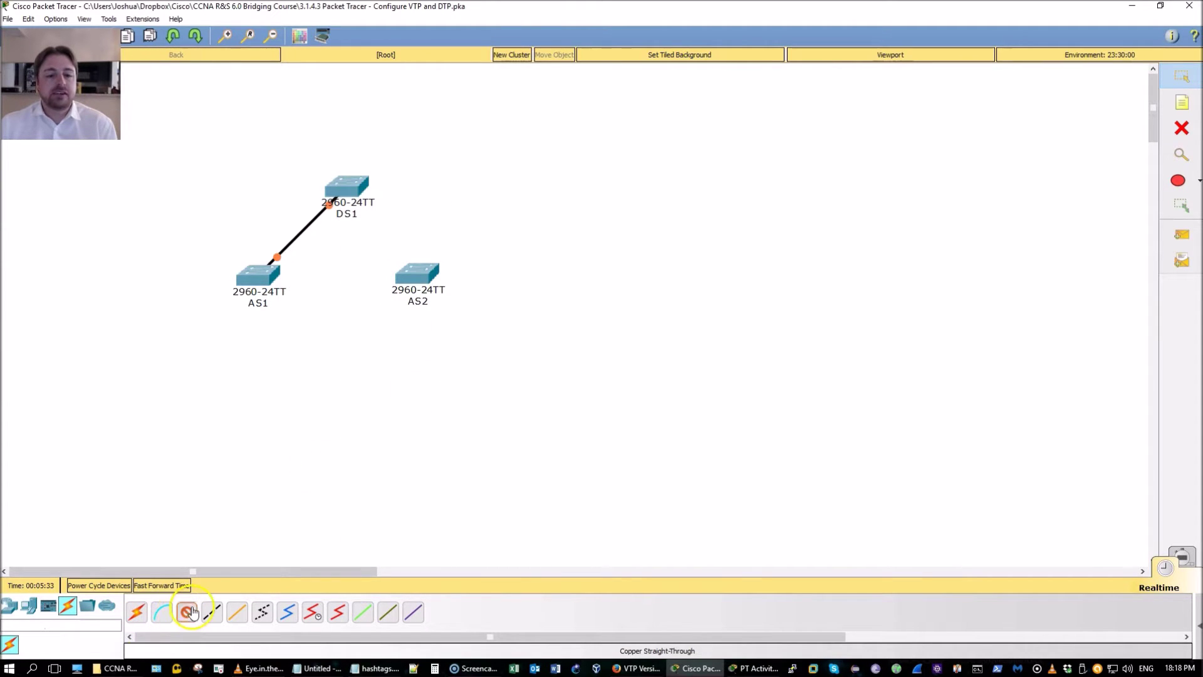
# Abandon the failed AS2 cable attempt and dismiss the connection error
pyautogui.click(413, 272)
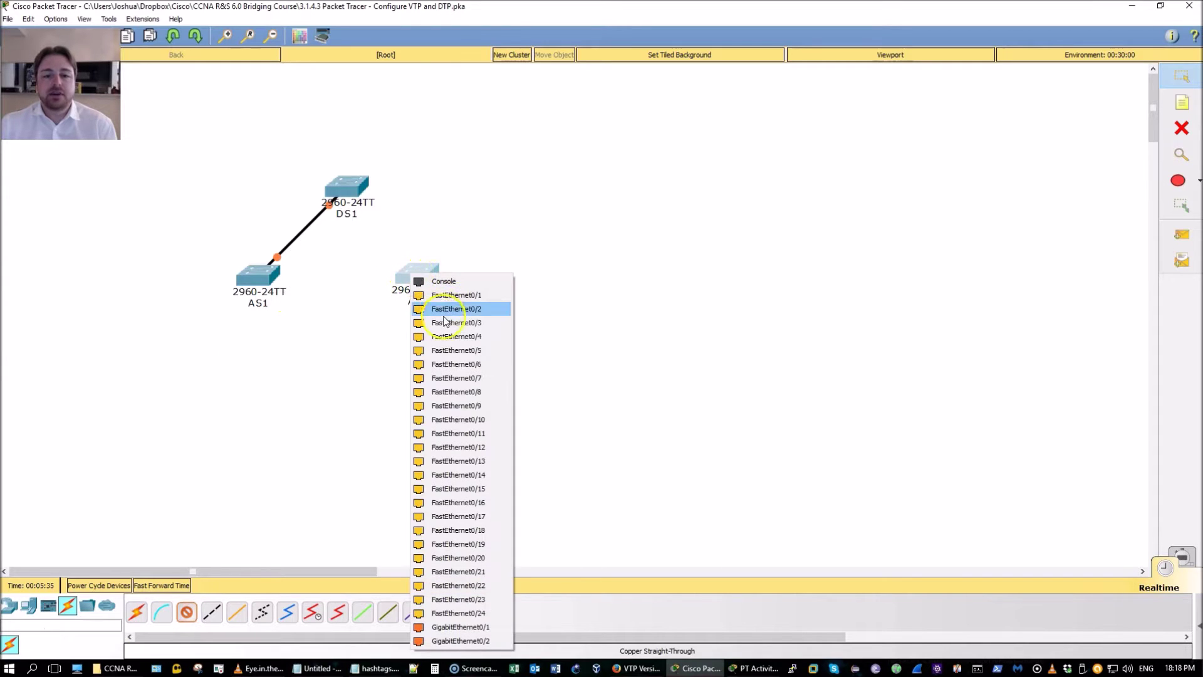
pyautogui.click(445, 378)
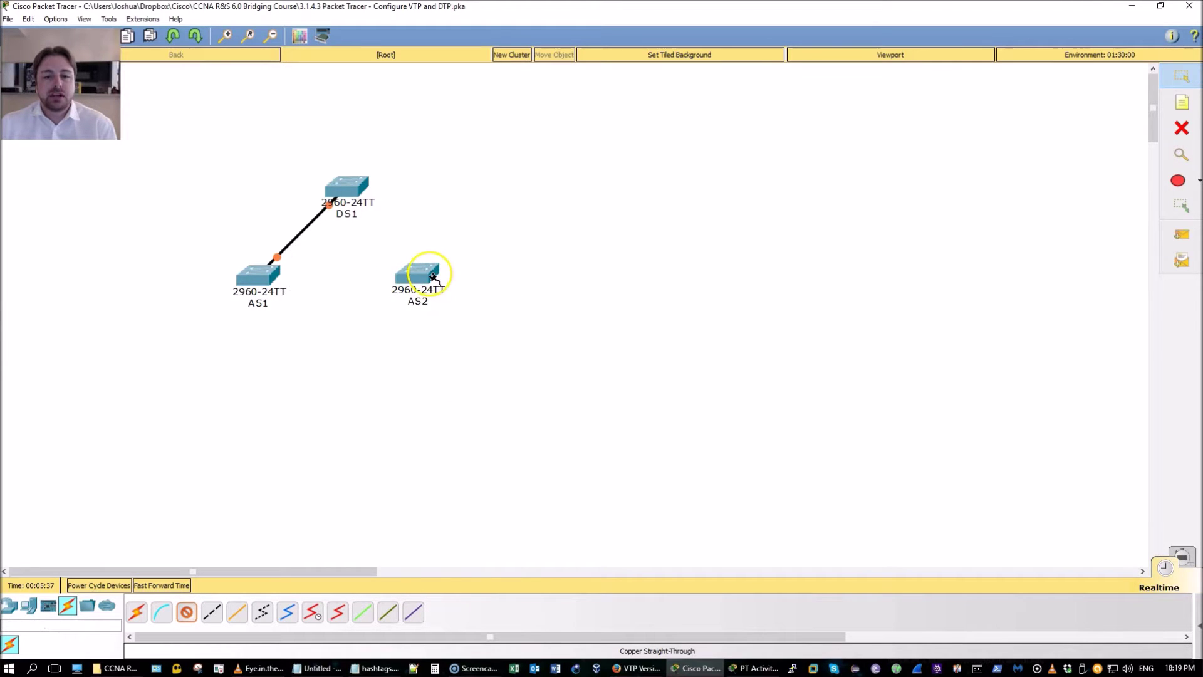
pyautogui.click(433, 276)
pyautogui.click(442, 373)
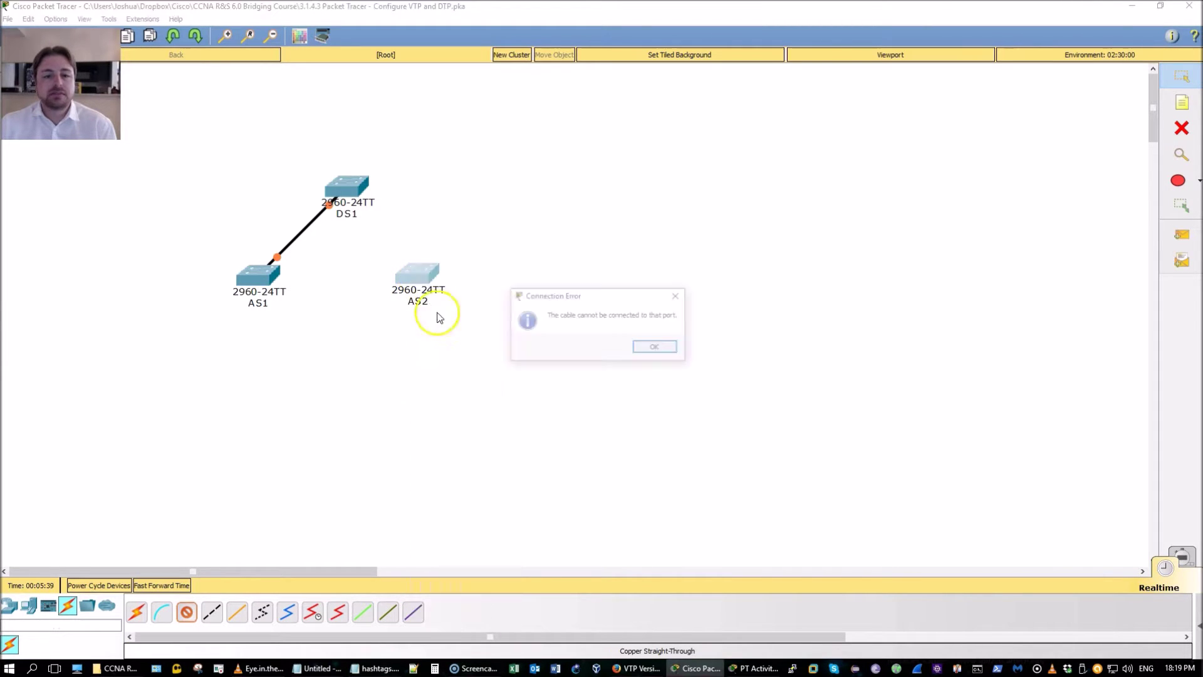
pyautogui.click(651, 346)
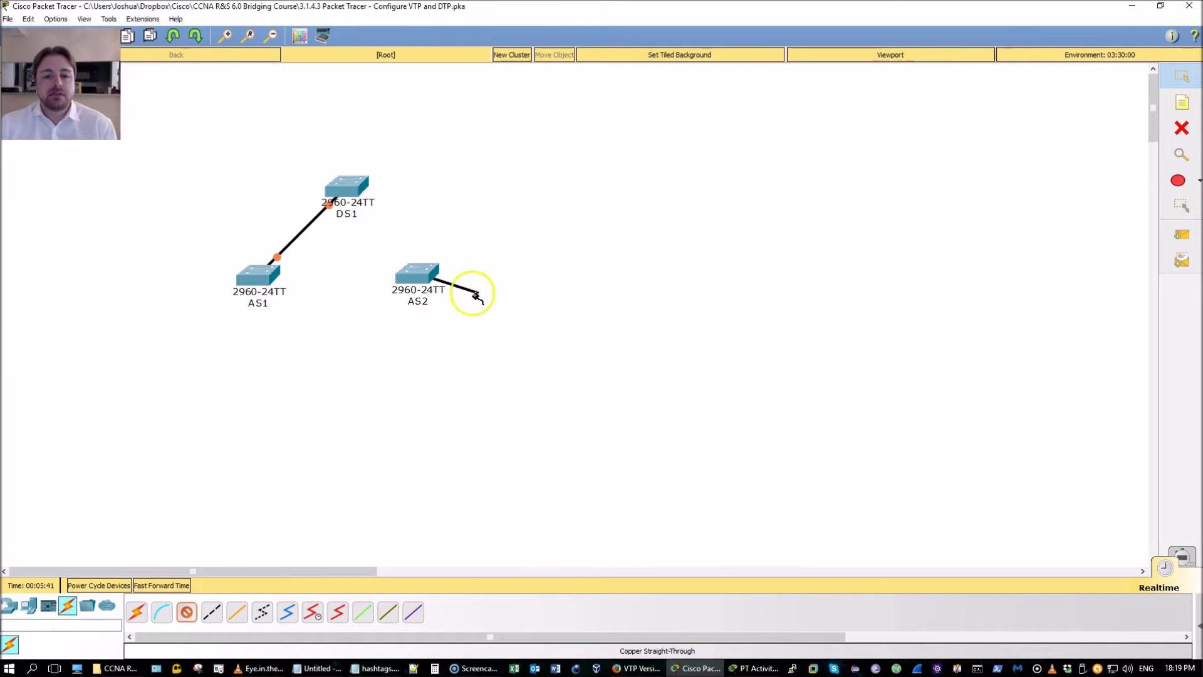
pyautogui.click(186, 612)
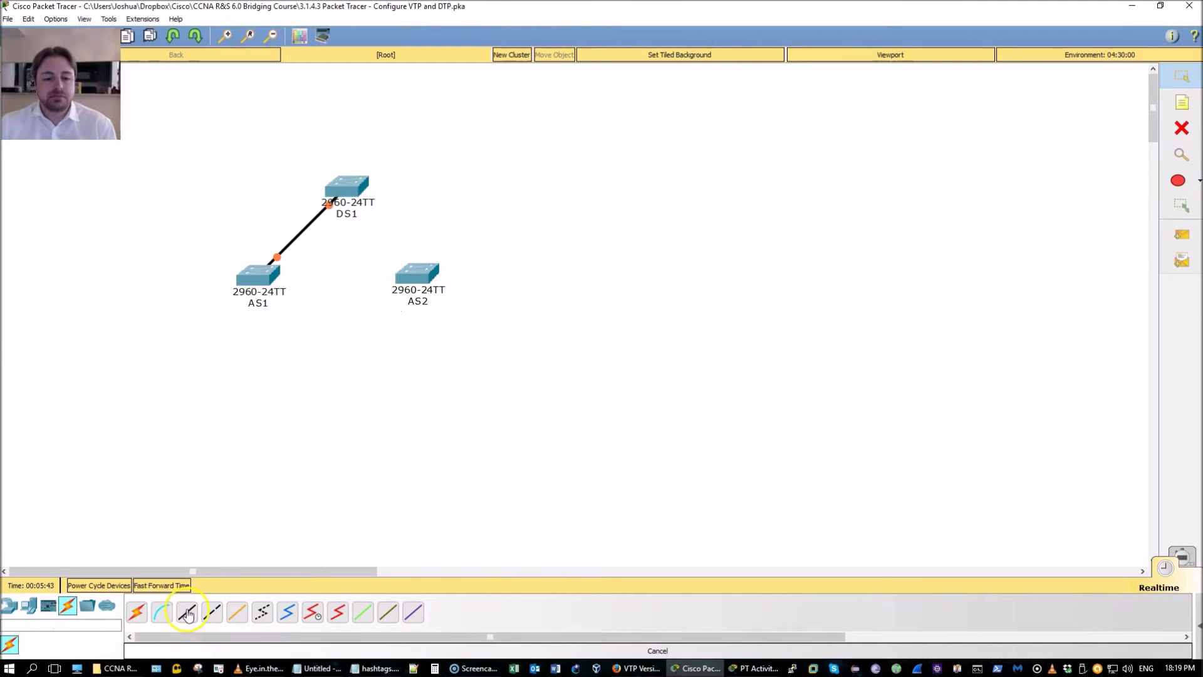
# Cable AS2's FastEthernet0/7 to DS1's FastEthernet0/9 with a straight-through cable
pyautogui.click(187, 612)
pyautogui.click(416, 274)
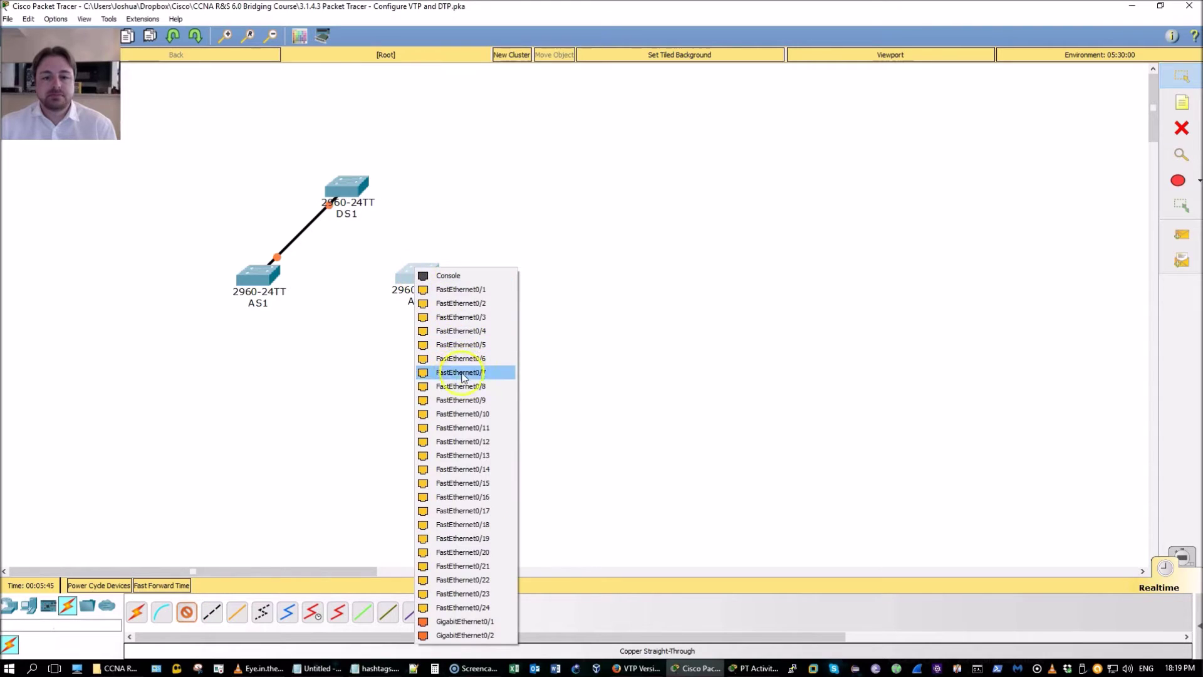
pyautogui.click(459, 394)
pyautogui.click(355, 187)
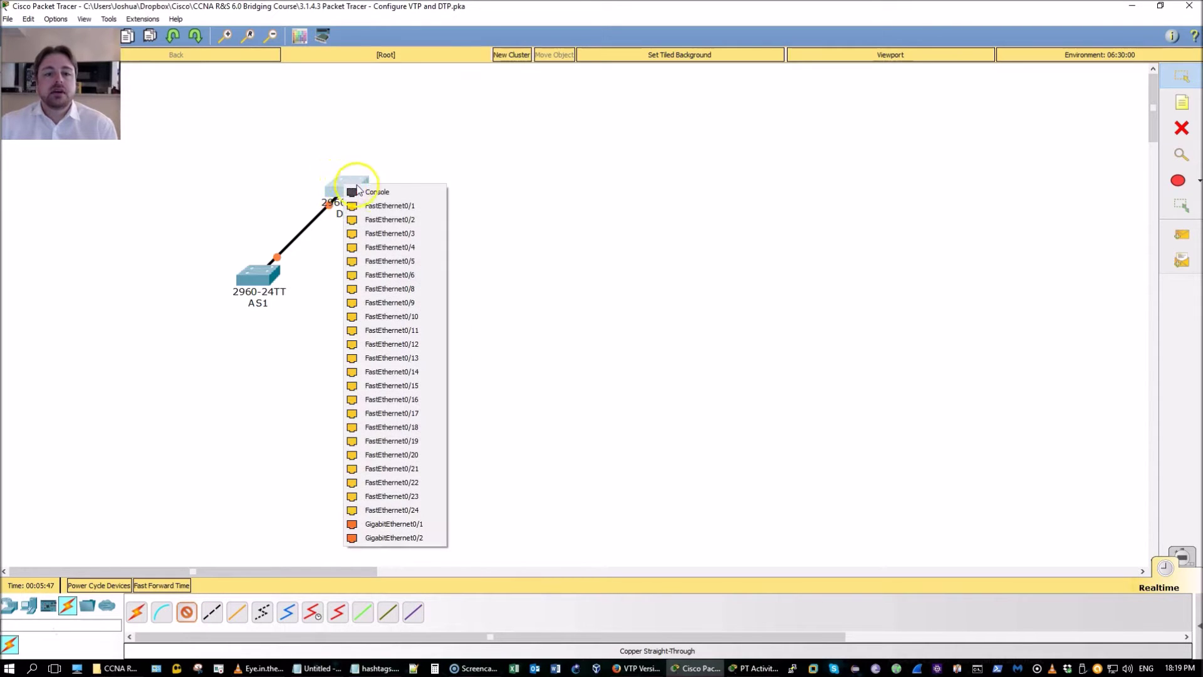
pyautogui.click(404, 303)
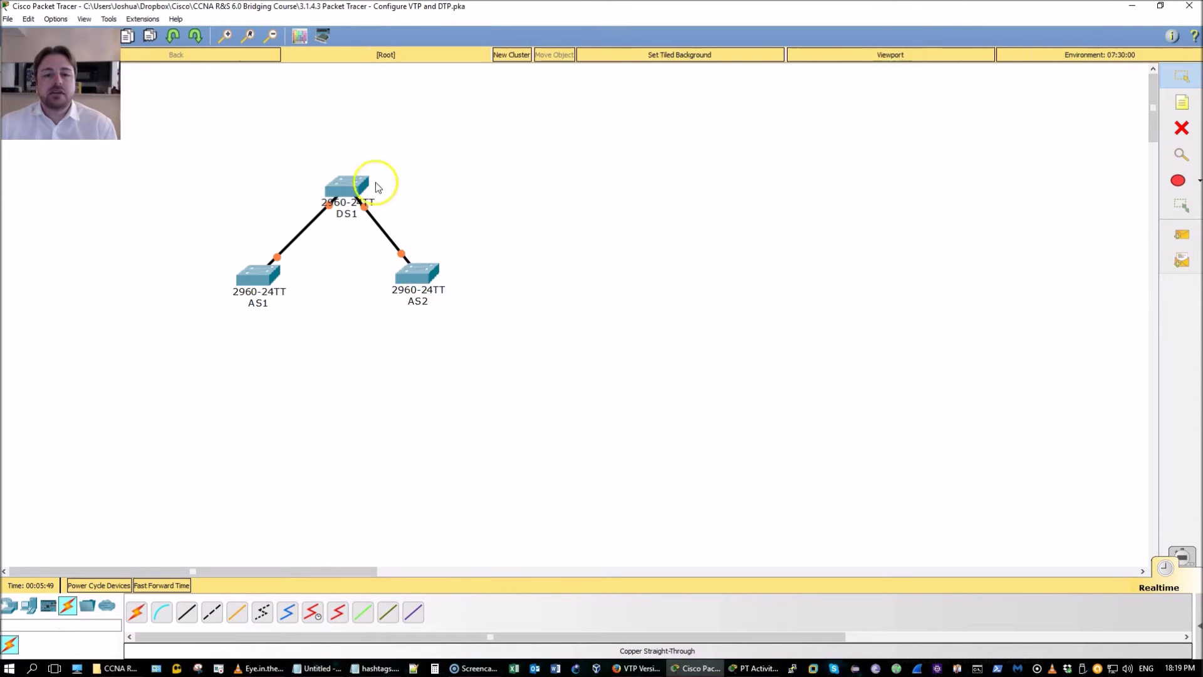
pyautogui.click(346, 183)
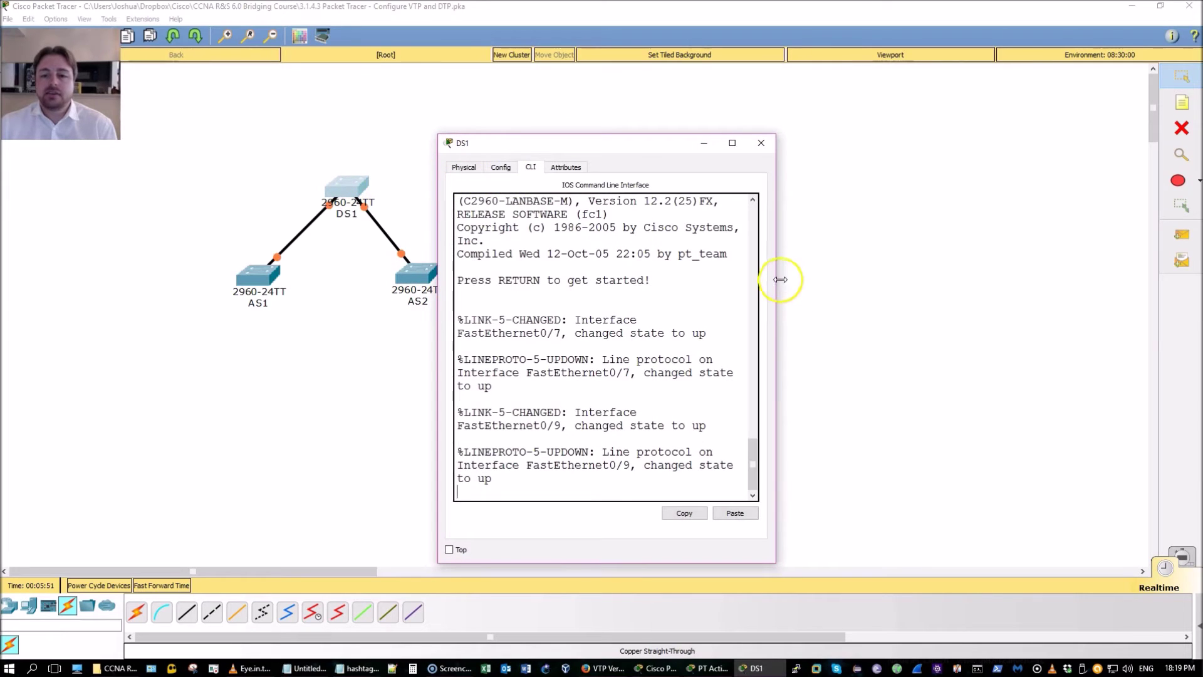
# Widen and reposition DS1's CLI window and get past the startup prompt
pyautogui.moveTo(780, 279); pyautogui.dragTo(1108, 269)
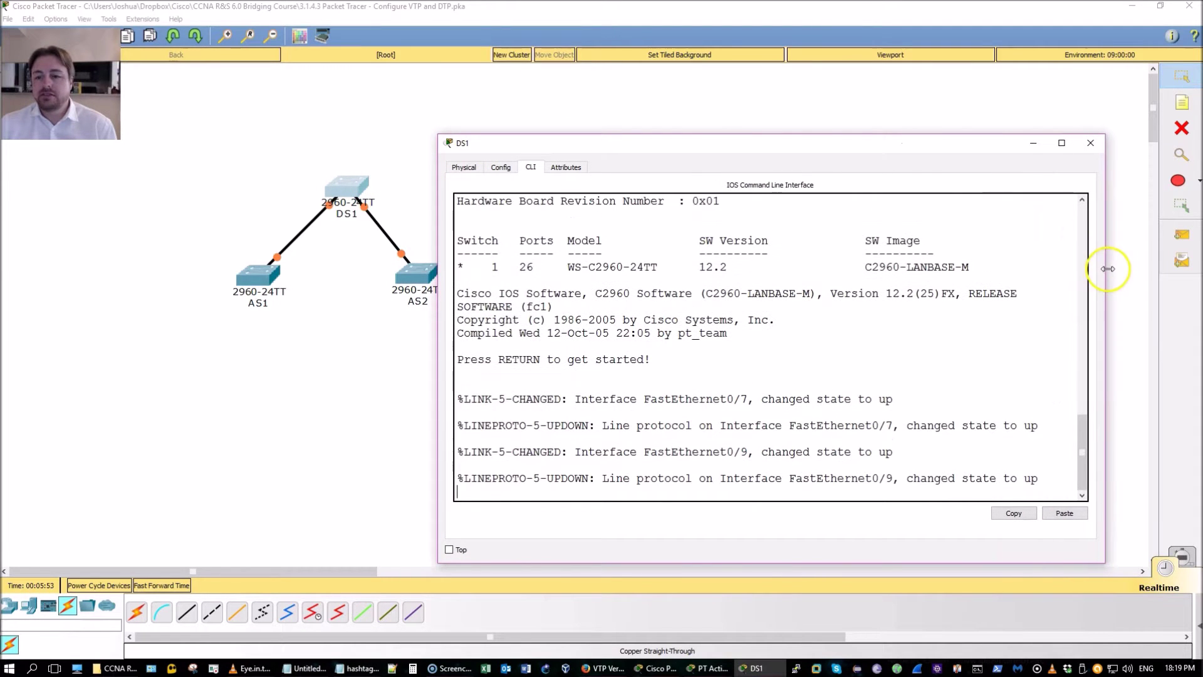
pyautogui.moveTo(843, 146); pyautogui.dragTo(757, 79)
pyautogui.click(824, 280)
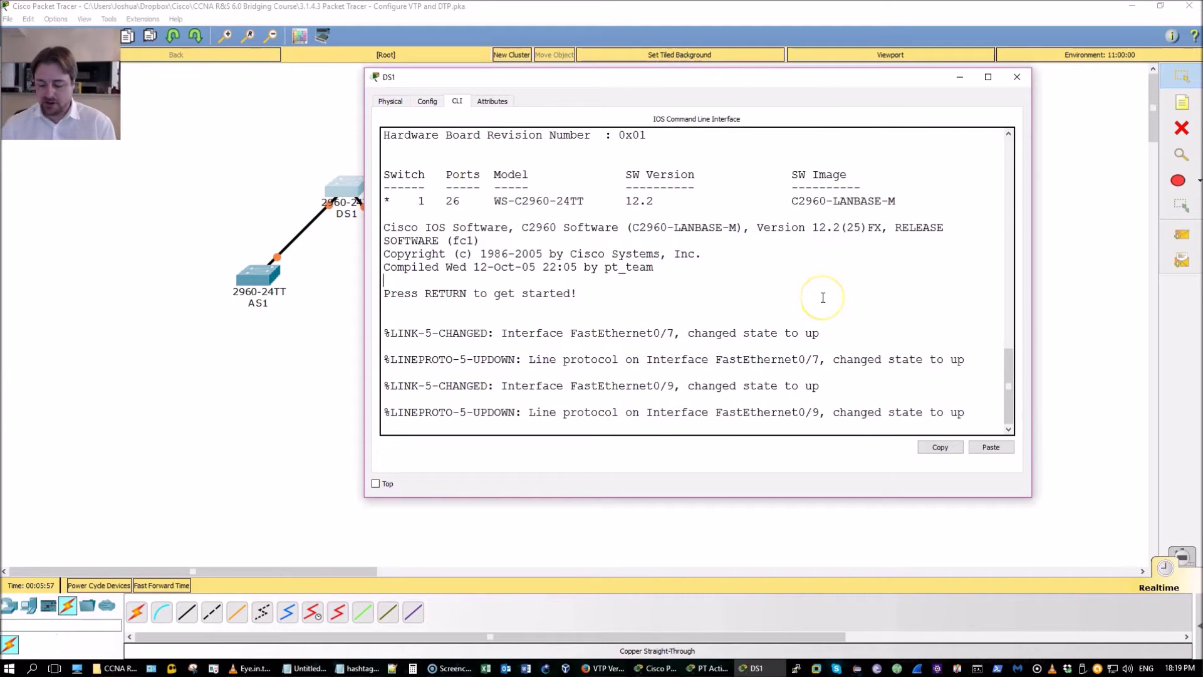
pyautogui.press('Return')
pyautogui.press('Return')
# Enter global configuration on DS1 and select interface FastEthernet0/7
pyautogui.write('en')
pyautogui.press('Return')
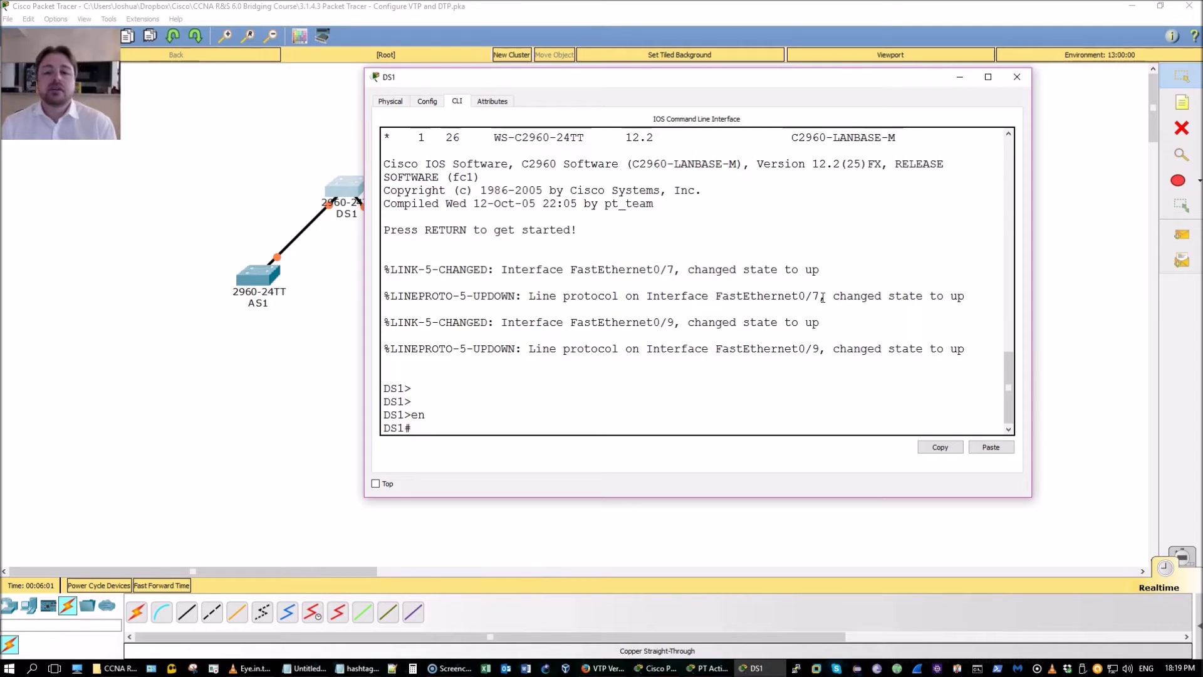
pyautogui.write('conf t')
pyautogui.press('Return')
pyautogui.write('int')
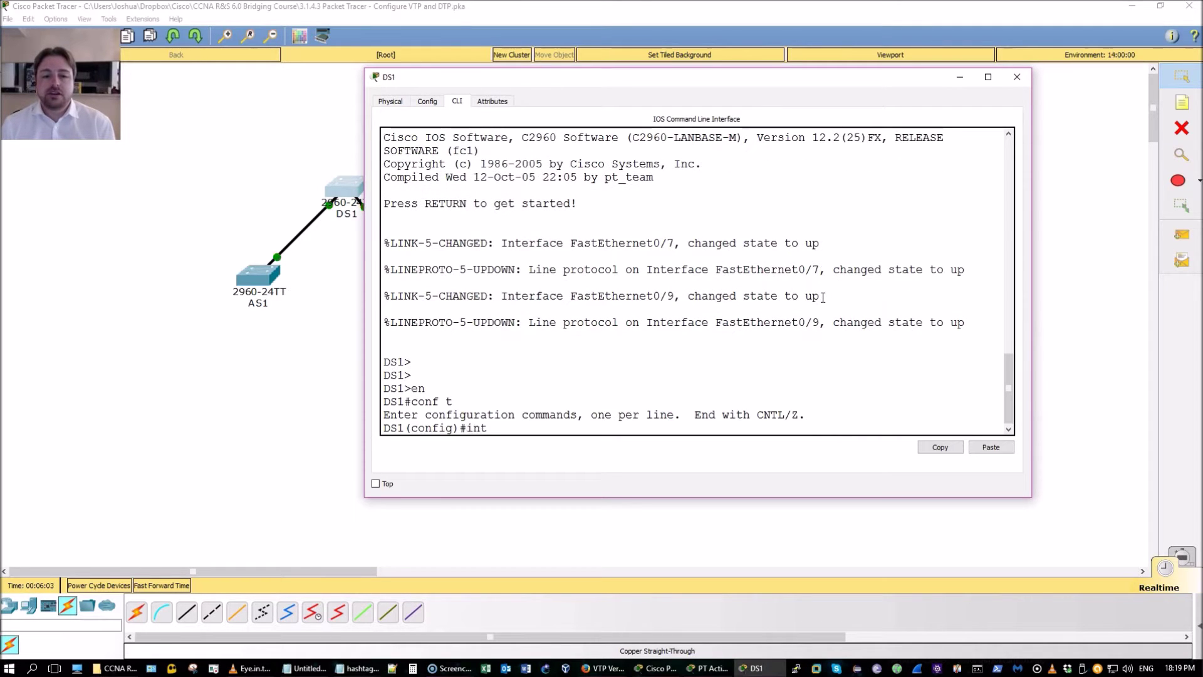
pyautogui.write(' f0/7')
pyautogui.press('Return')
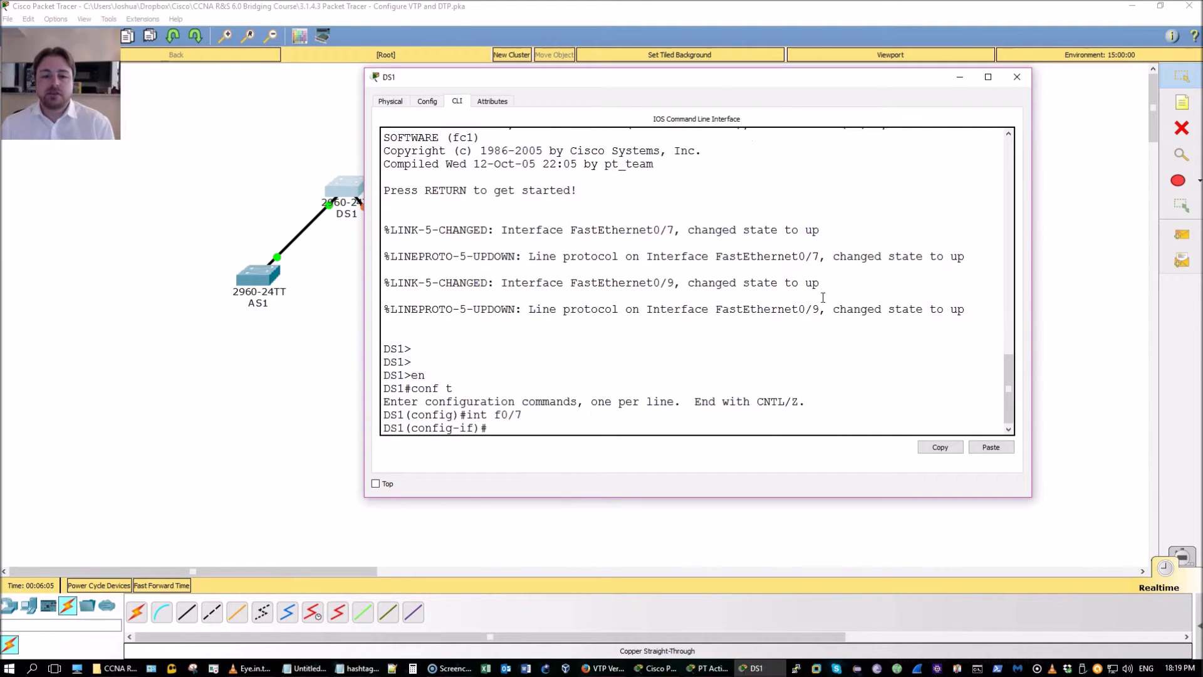
# Enter 'switchport mode dynamic ?' to list the auto and desirable options
pyautogui.write('sw')
pyautogui.press('Tab')
pyautogui.write('mo')
pyautogui.press('Tab')
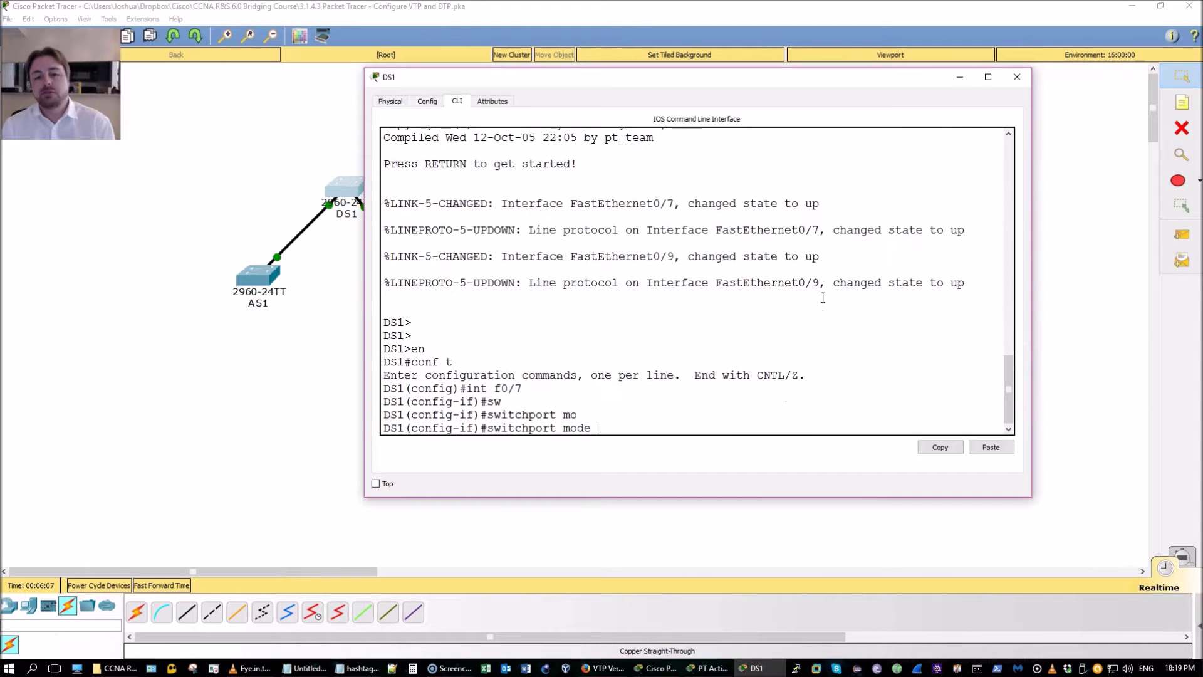
pyautogui.write('d')
pyautogui.press('Tab')
pyautogui.write('de')
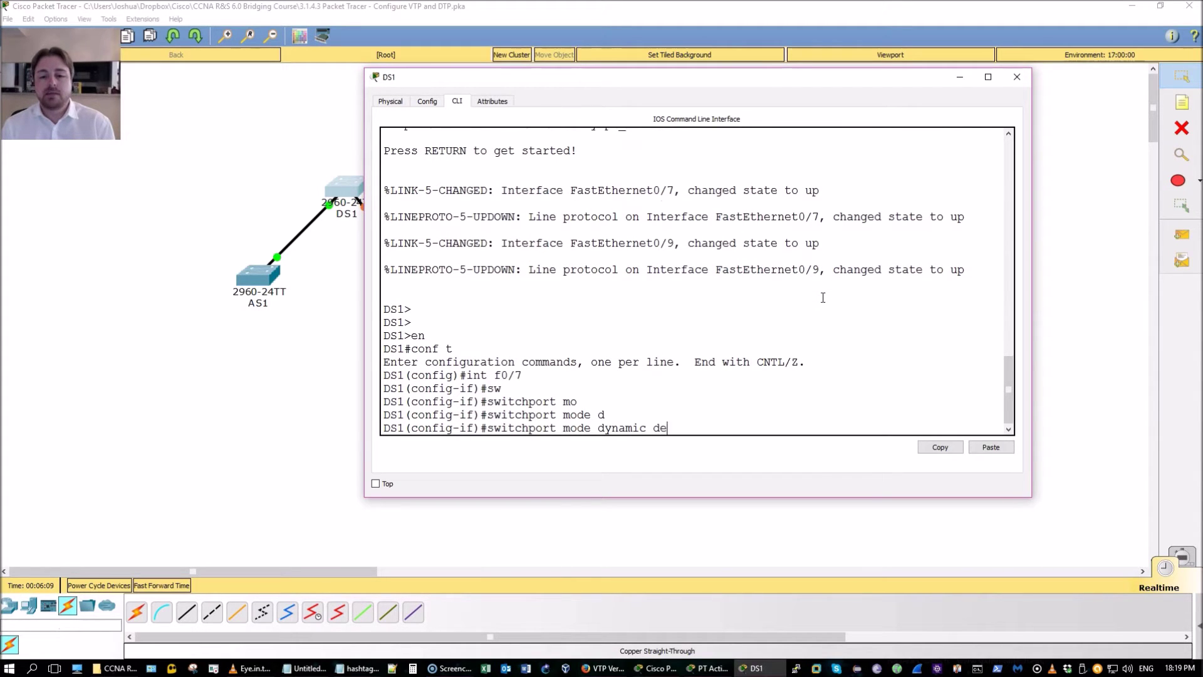
pyautogui.press('Tab')
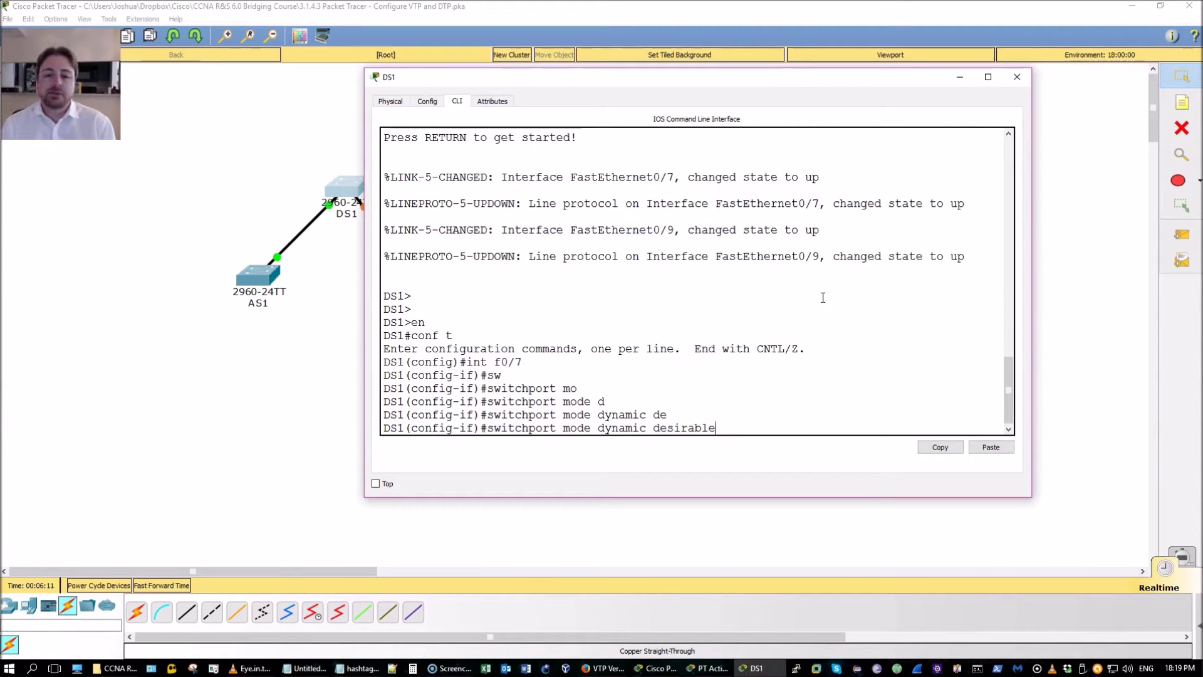
pyautogui.press('BackSpace')
pyautogui.press('BackSpace')
pyautogui.press('BackSpace')
pyautogui.press('BackSpace')
pyautogui.press('BackSpace')
pyautogui.press('BackSpace')
pyautogui.press('BackSpace')
pyautogui.press('BackSpace')
pyautogui.press('BackSpace')
pyautogui.write('?')
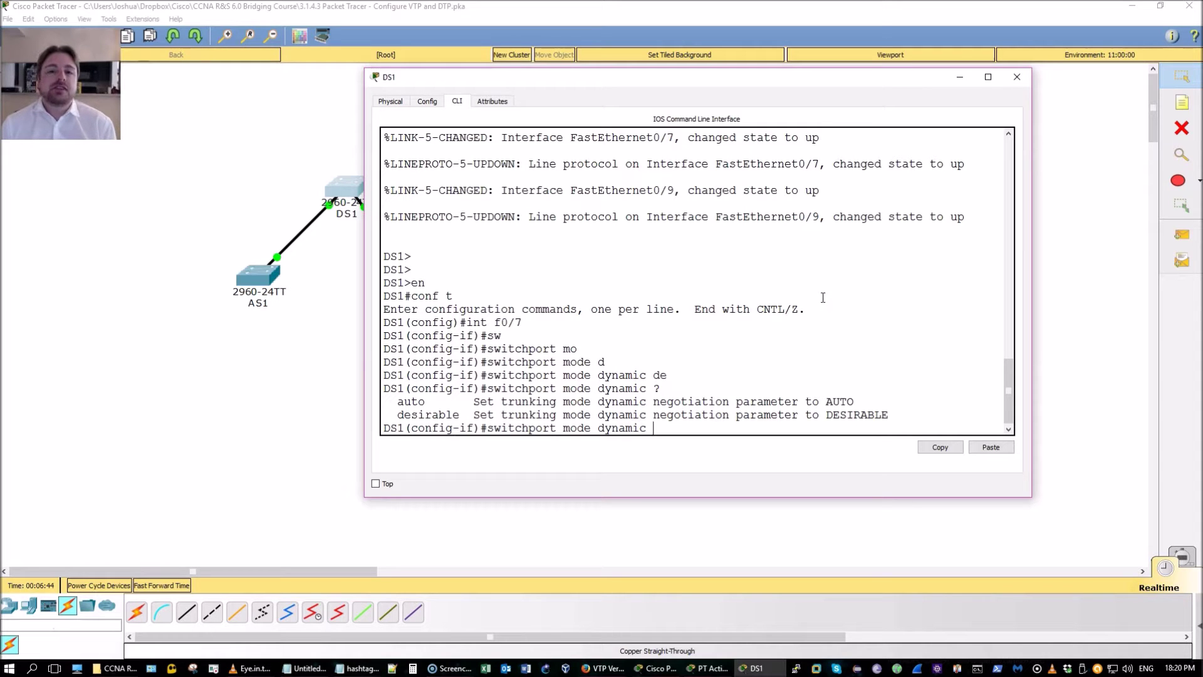
# Apply 'switchport mode dynamic desirable' on DS1's FastEthernet0/7
pyautogui.write('des')
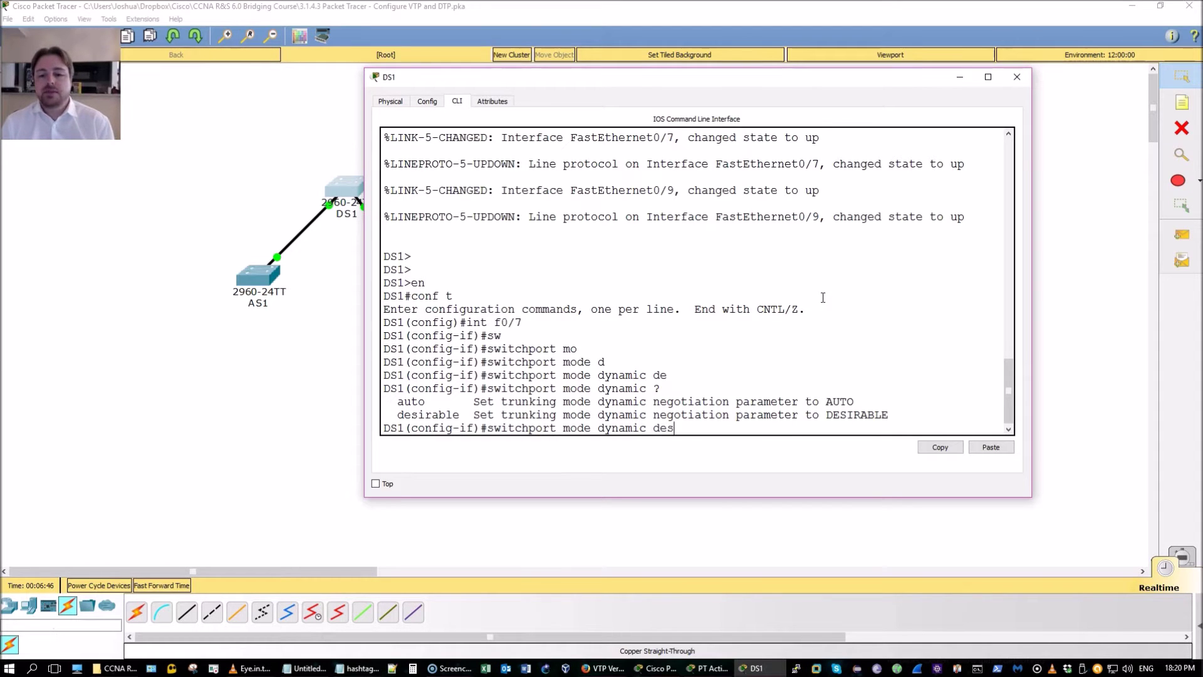
pyautogui.press('Tab')
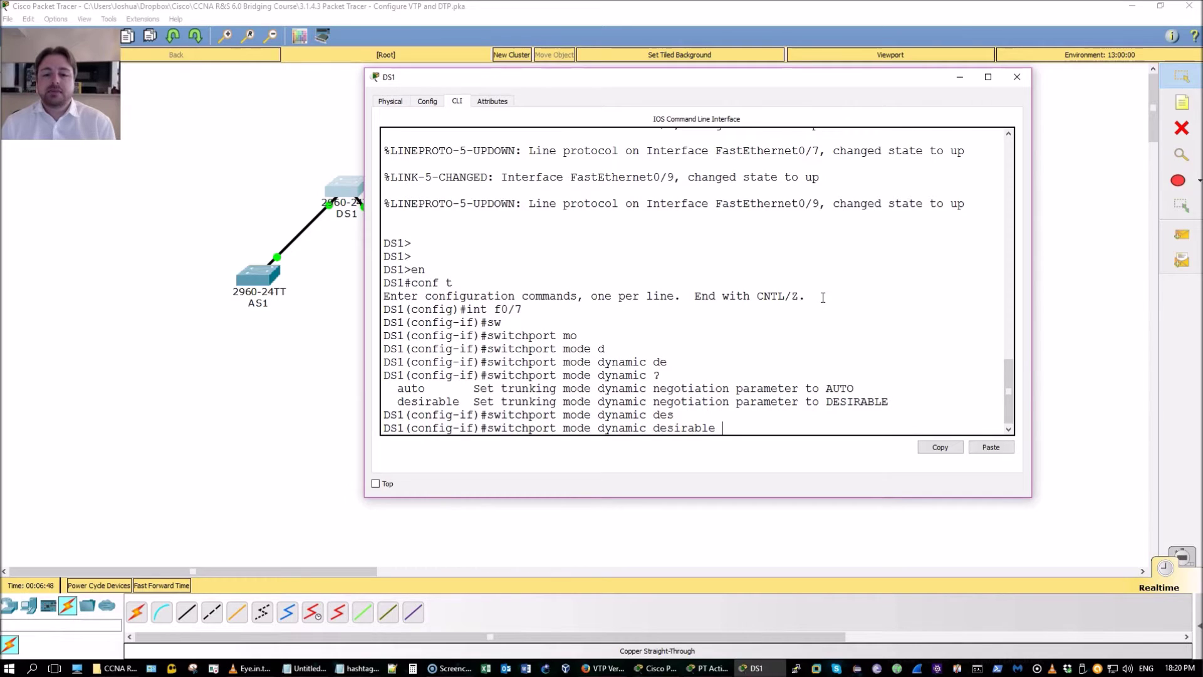
pyautogui.press('Return')
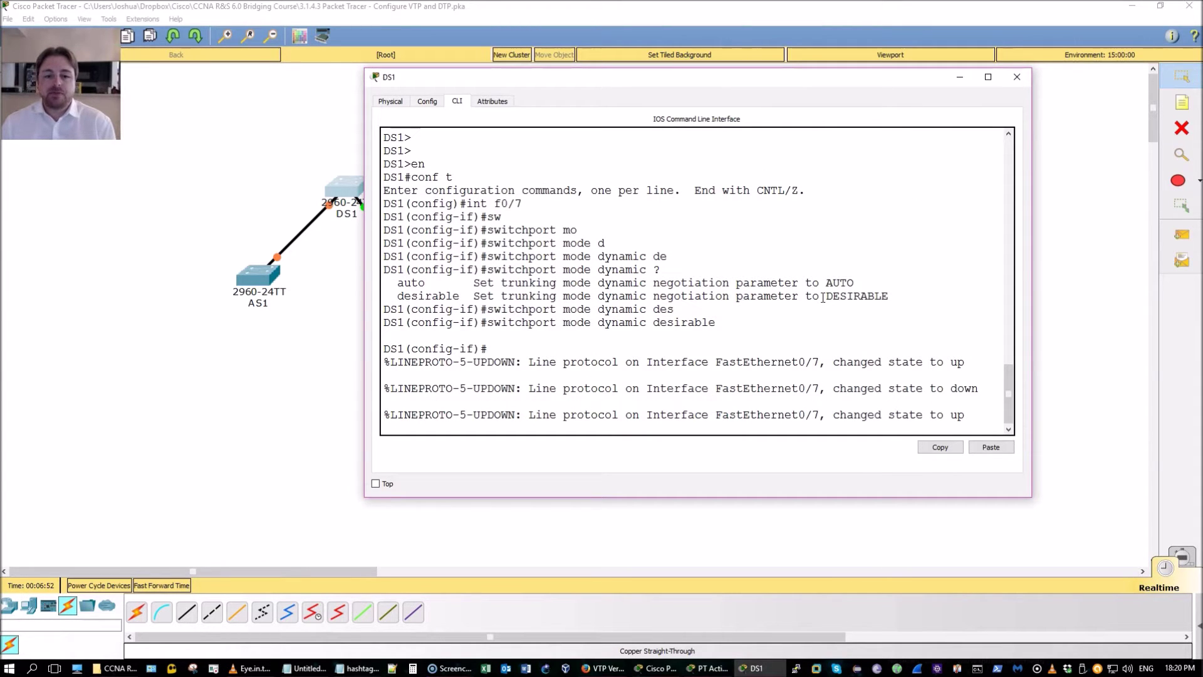
pyautogui.press('Return')
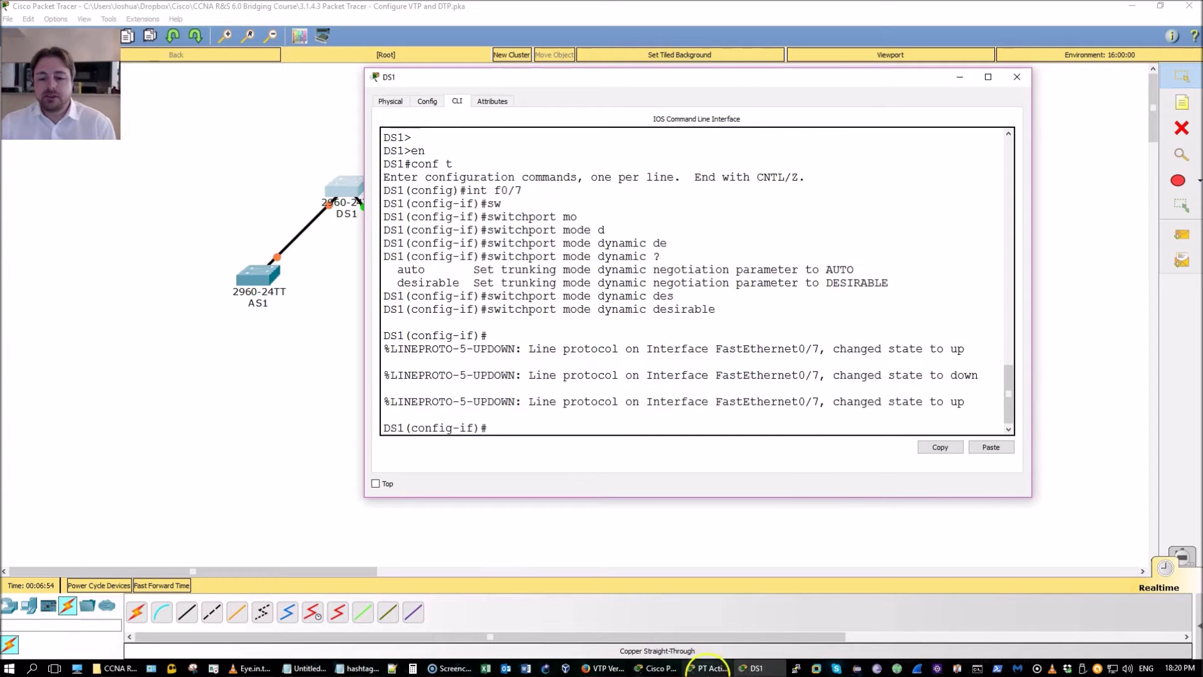
pyautogui.click(708, 668)
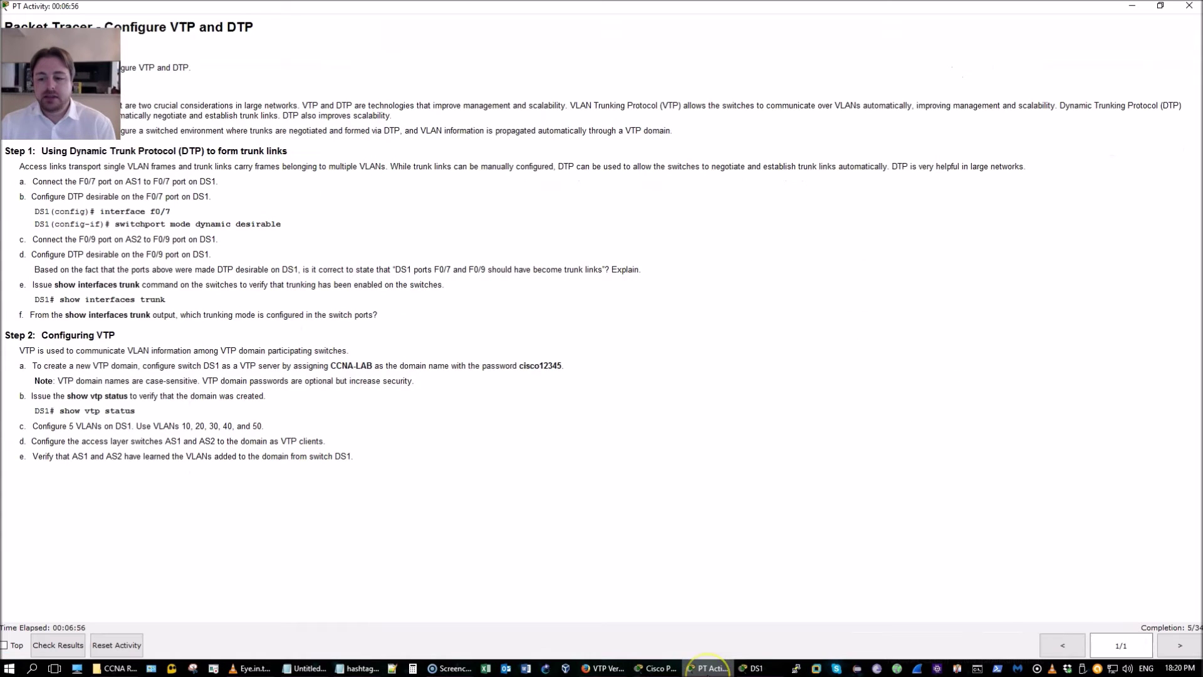
# Remove and then re-apply 'switchport mode dynamic desirable' on FastEthernet0/7
pyautogui.click(756, 668)
pyautogui.press('Up')
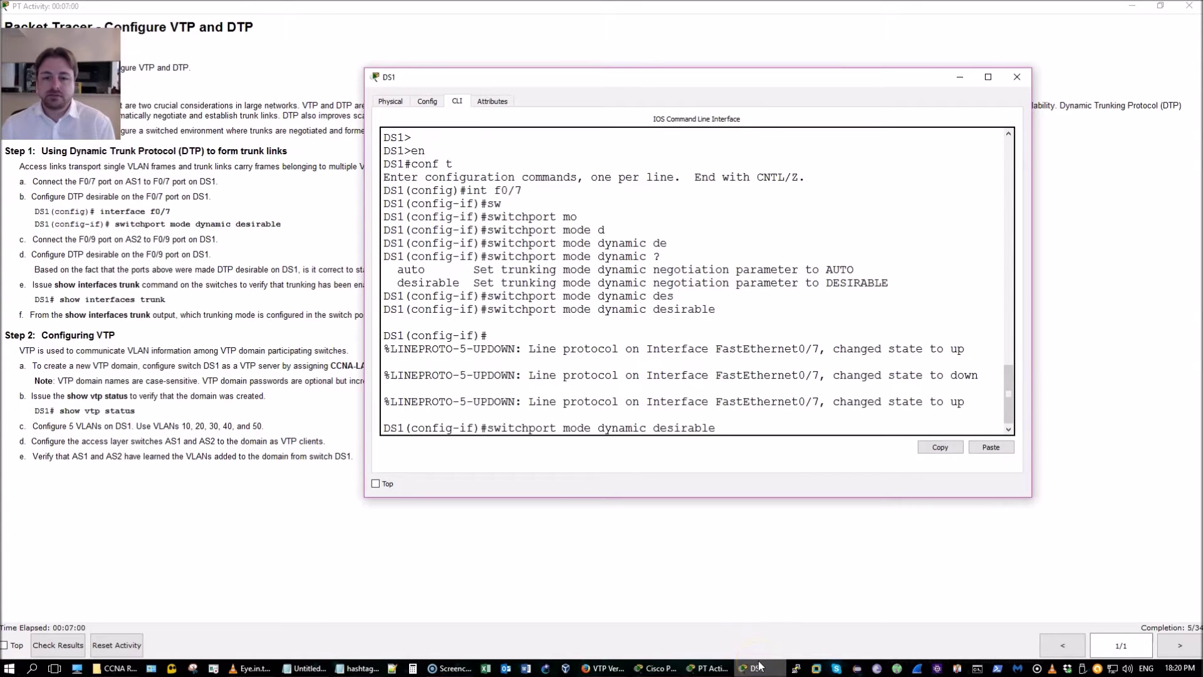
pyautogui.press('Home')
pyautogui.write('no')
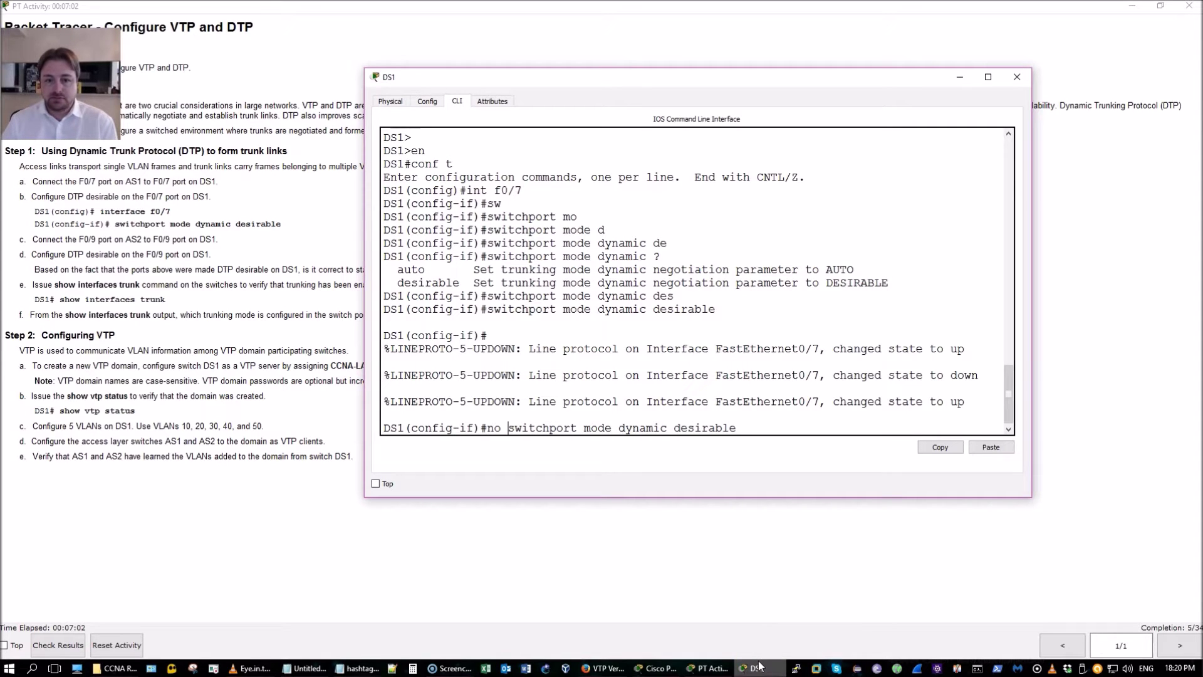
pyautogui.press('Return')
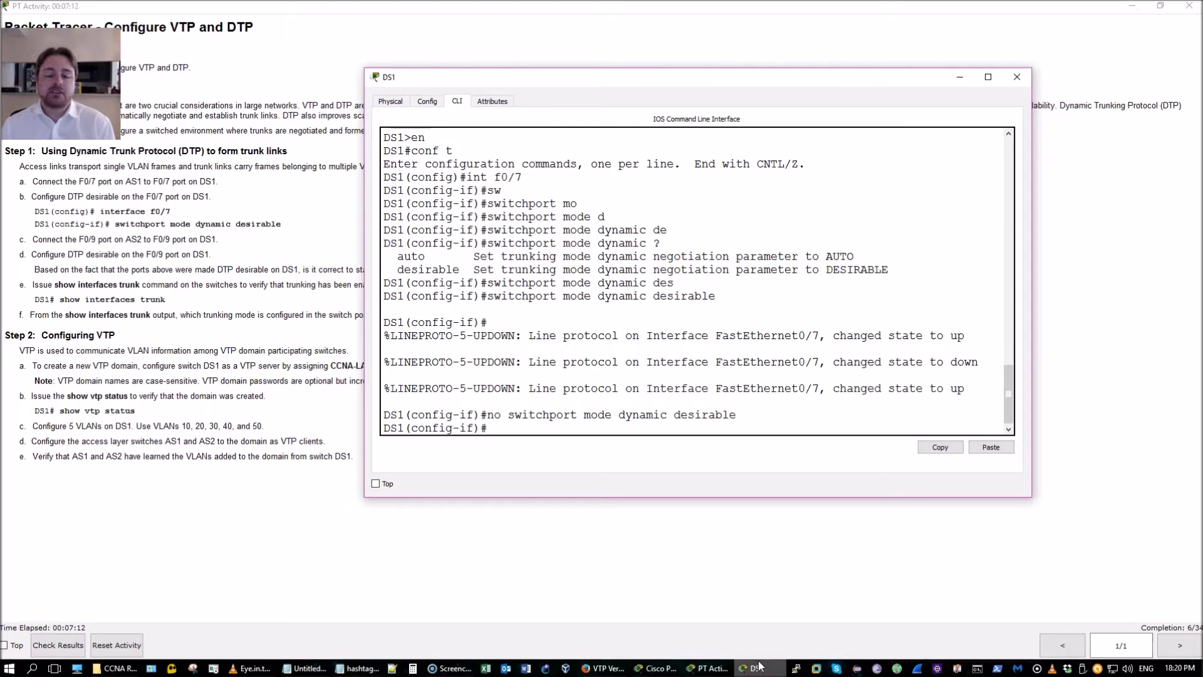
pyautogui.press('Up')
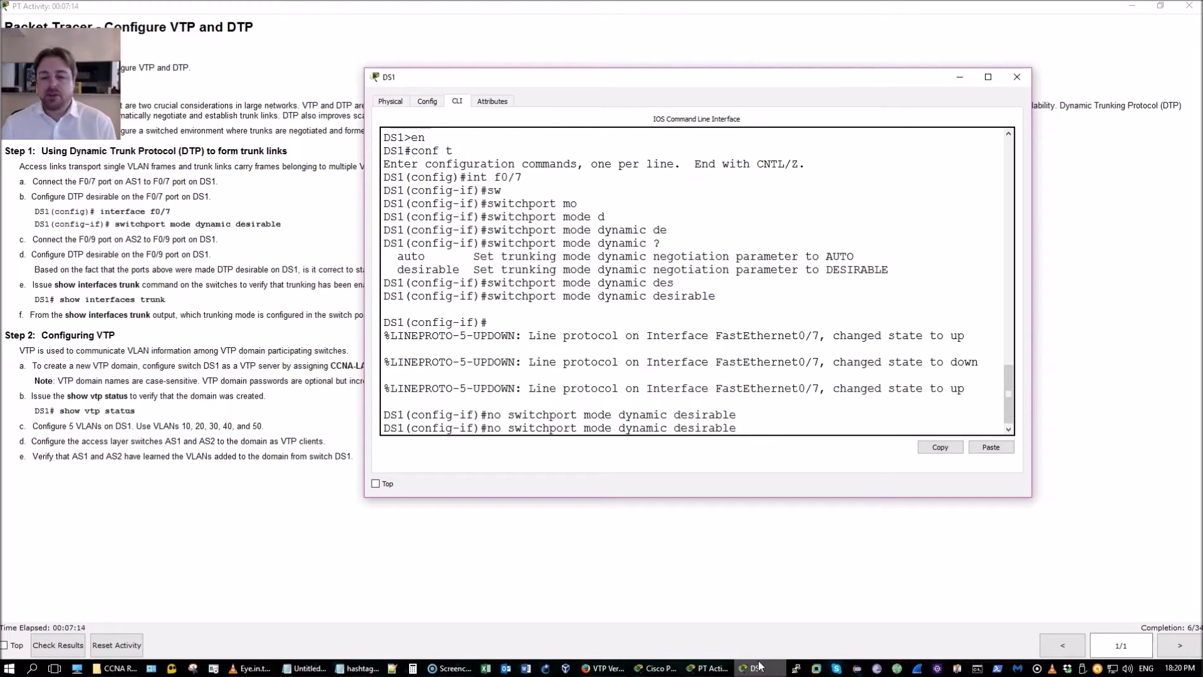
pyautogui.press('Up')
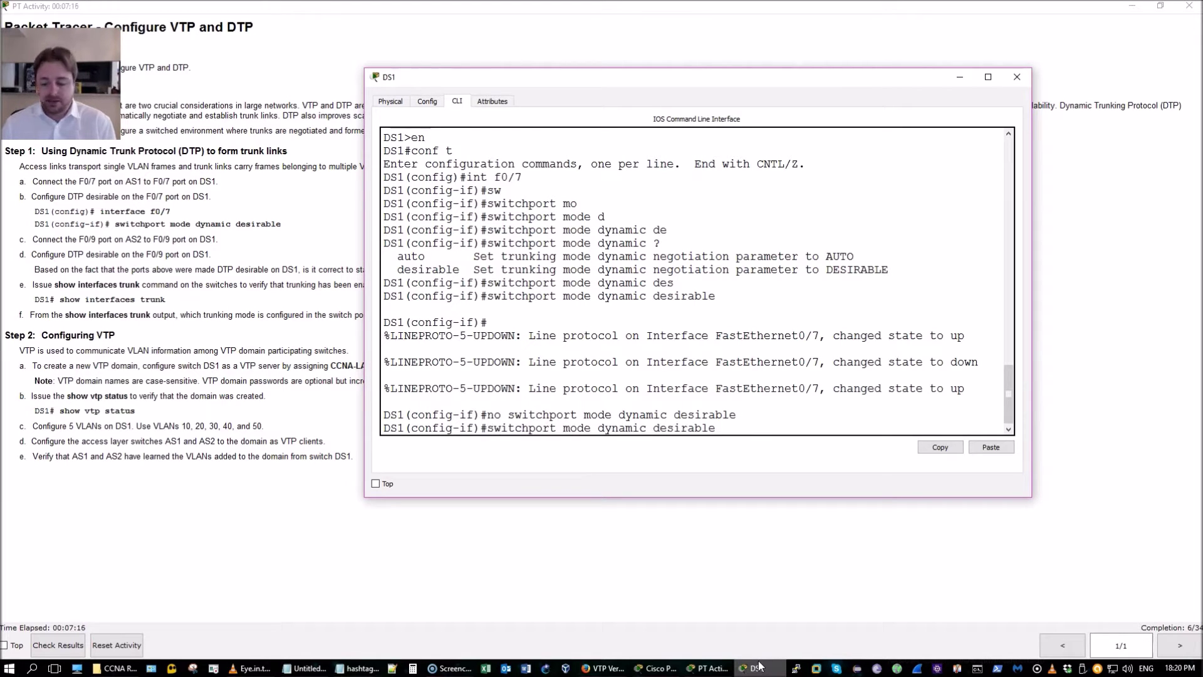
pyautogui.press('Return')
pyautogui.press('Return')
pyautogui.press('Return')
pyautogui.press('Return')
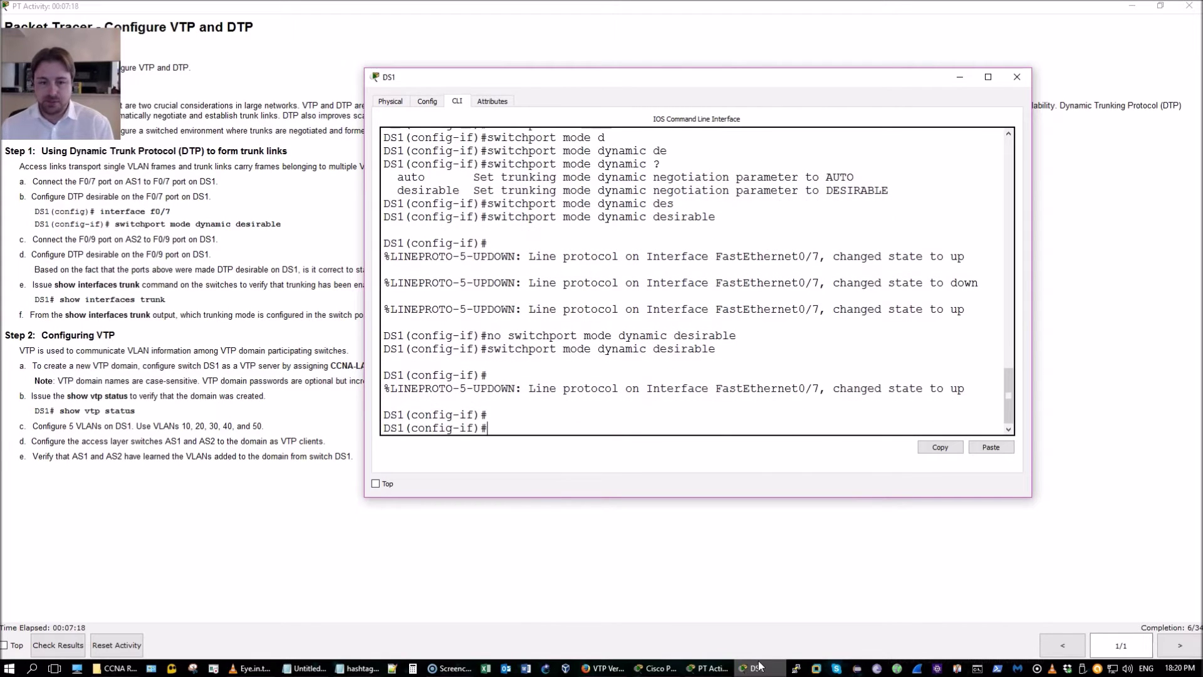
# Set FastEthernet0/9 to 'switchport mode dynamic desirable'
pyautogui.press('Up')
pyautogui.press('Up')
pyautogui.press('Up')
pyautogui.press('Up')
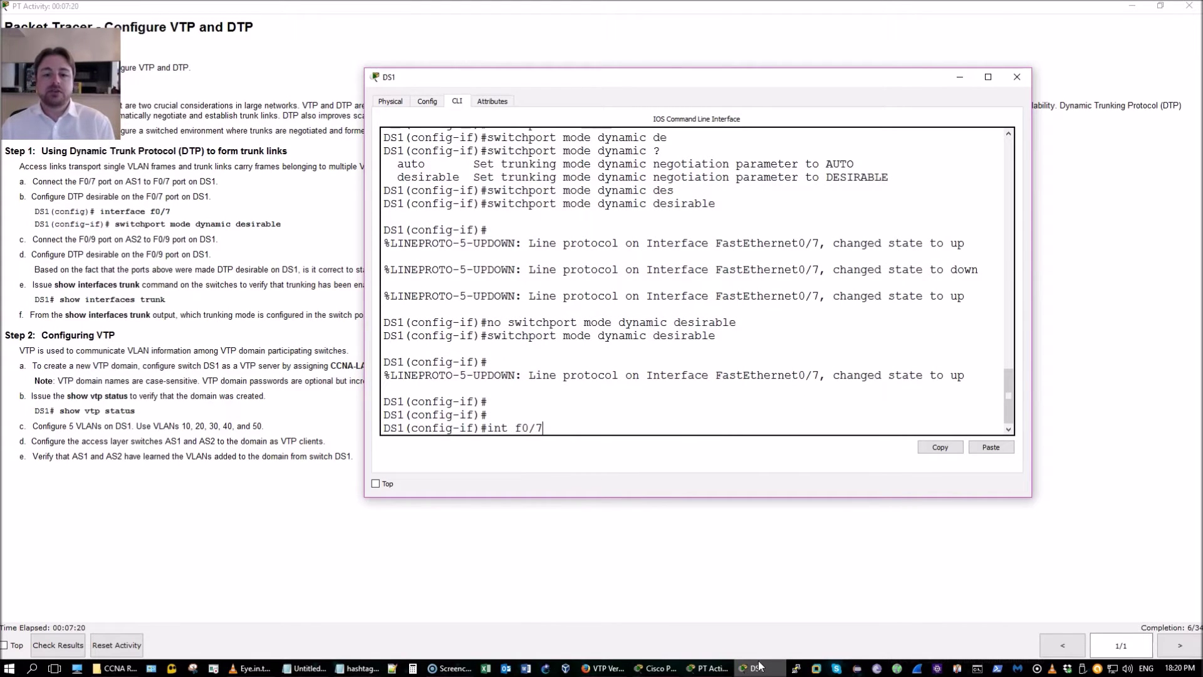
pyautogui.press('BackSpace')
pyautogui.write('9')
pyautogui.press('Return')
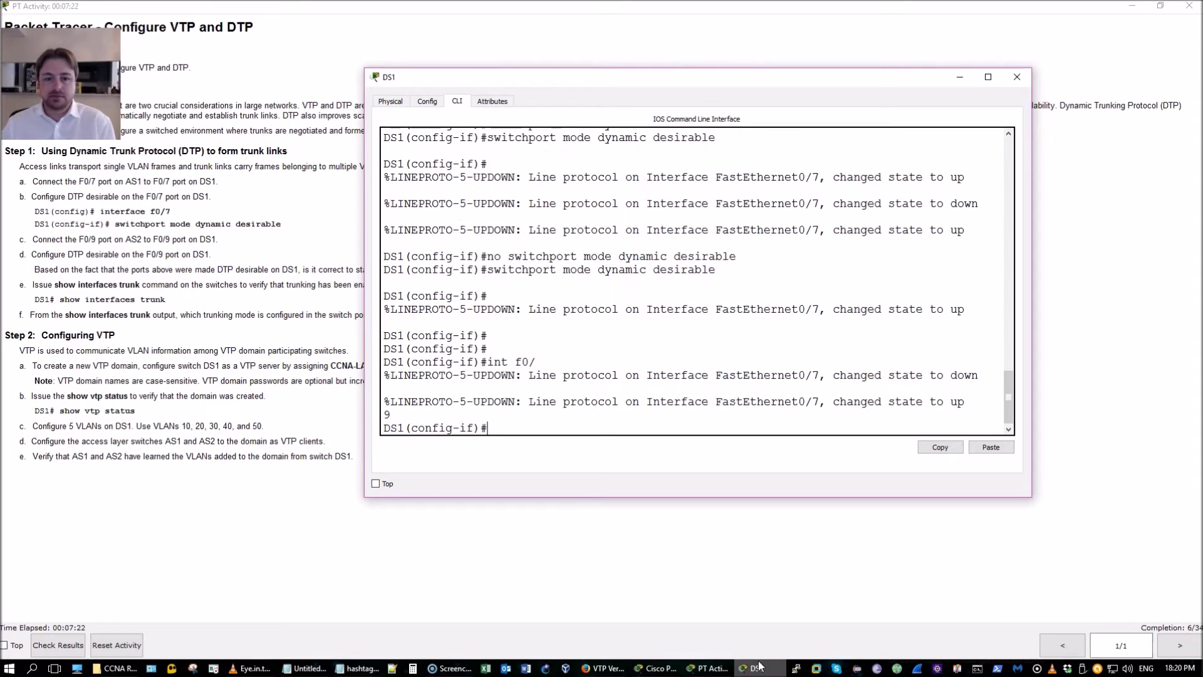
pyautogui.press('Up')
pyautogui.press('Return')
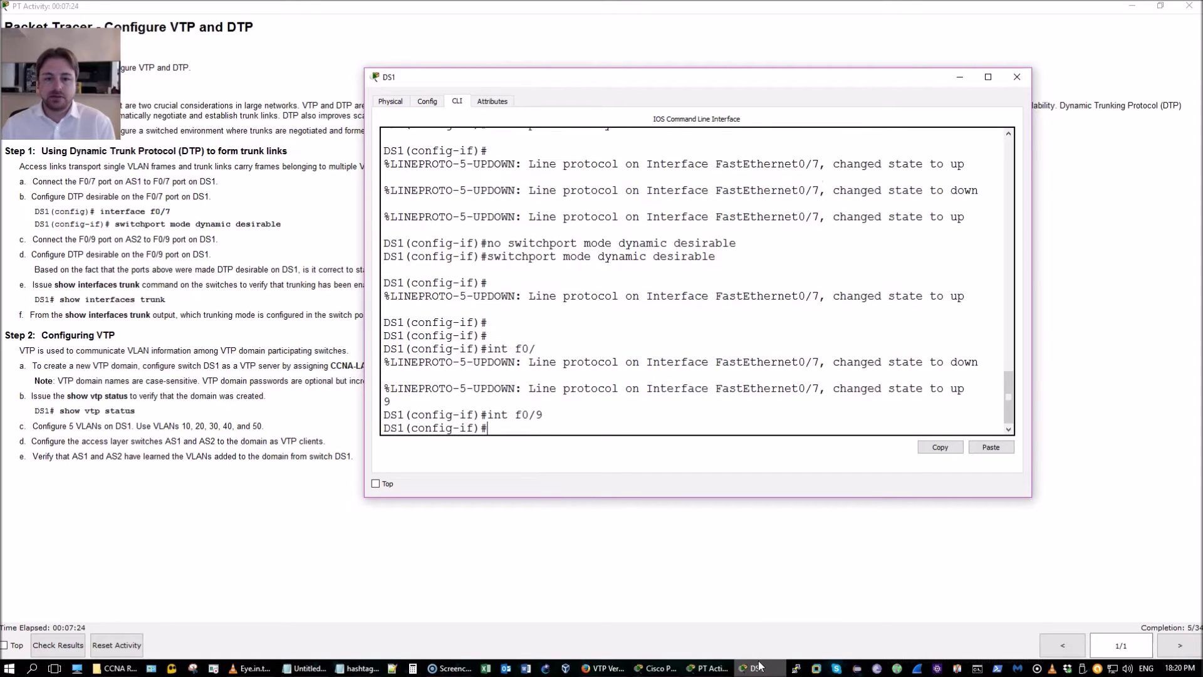
pyautogui.press('Up')
pyautogui.press('Up')
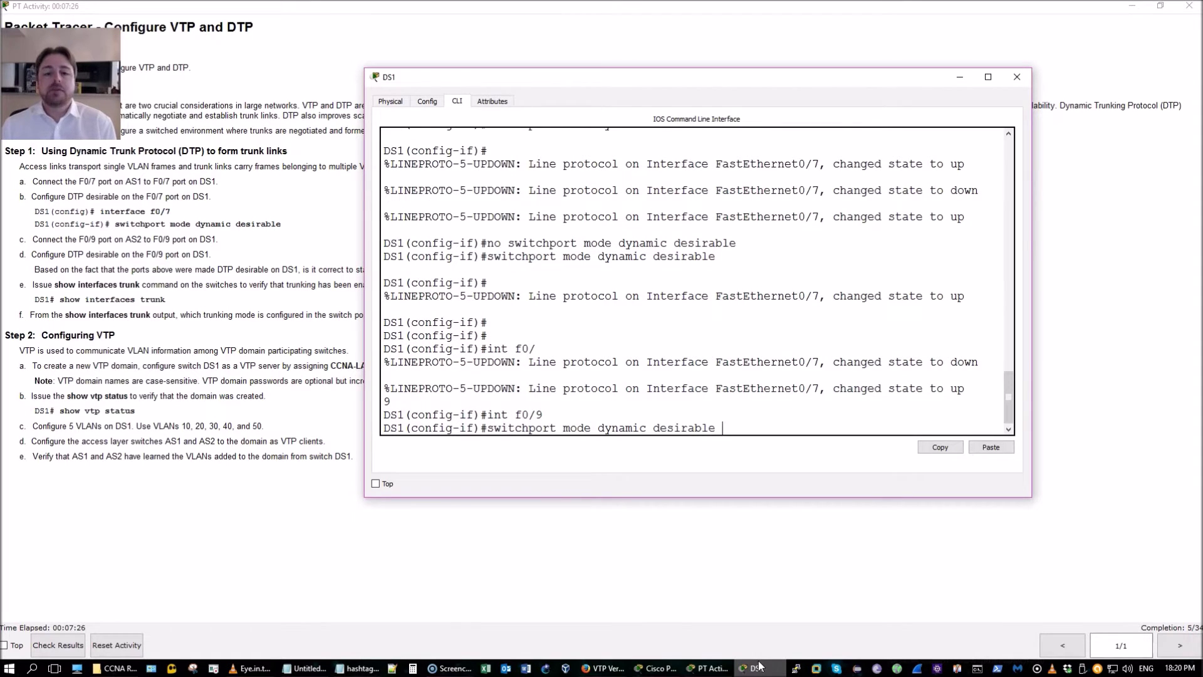
pyautogui.press('Return')
# Return to privileged EXEC mode and start the 'show interfaces' command
pyautogui.press('Return')
pyautogui.hotkey('ctrl', 'z')
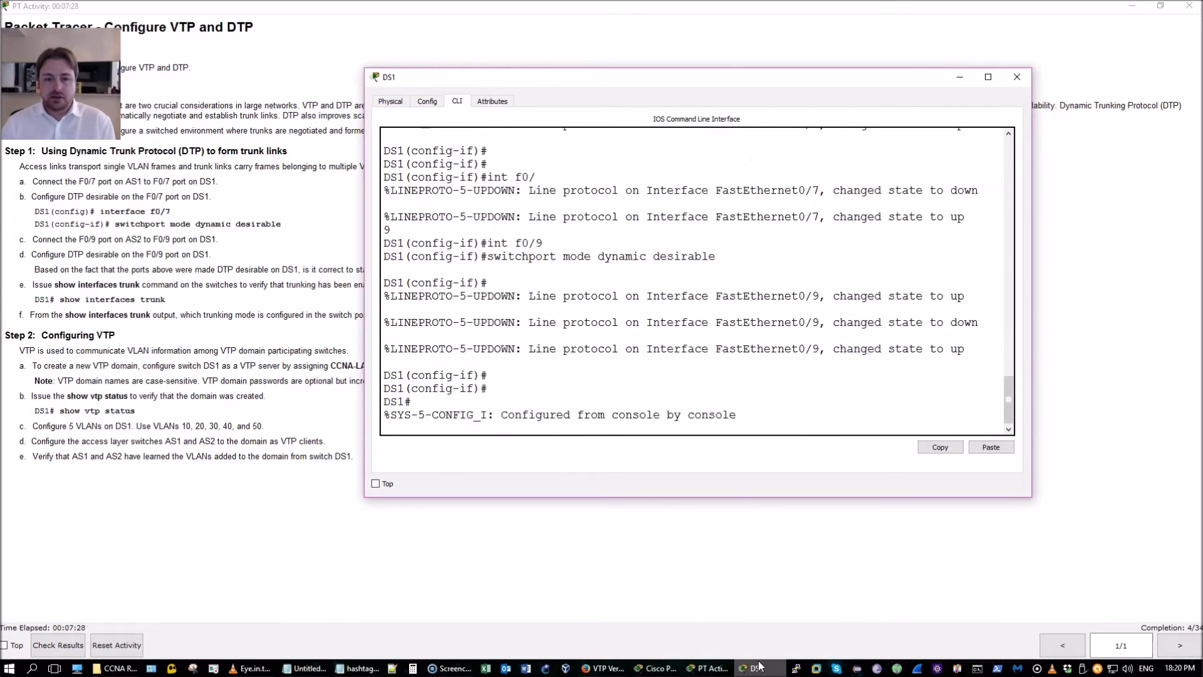
pyautogui.press('Return')
pyautogui.press('Return')
pyautogui.write('show in')
pyautogui.press('Tab')
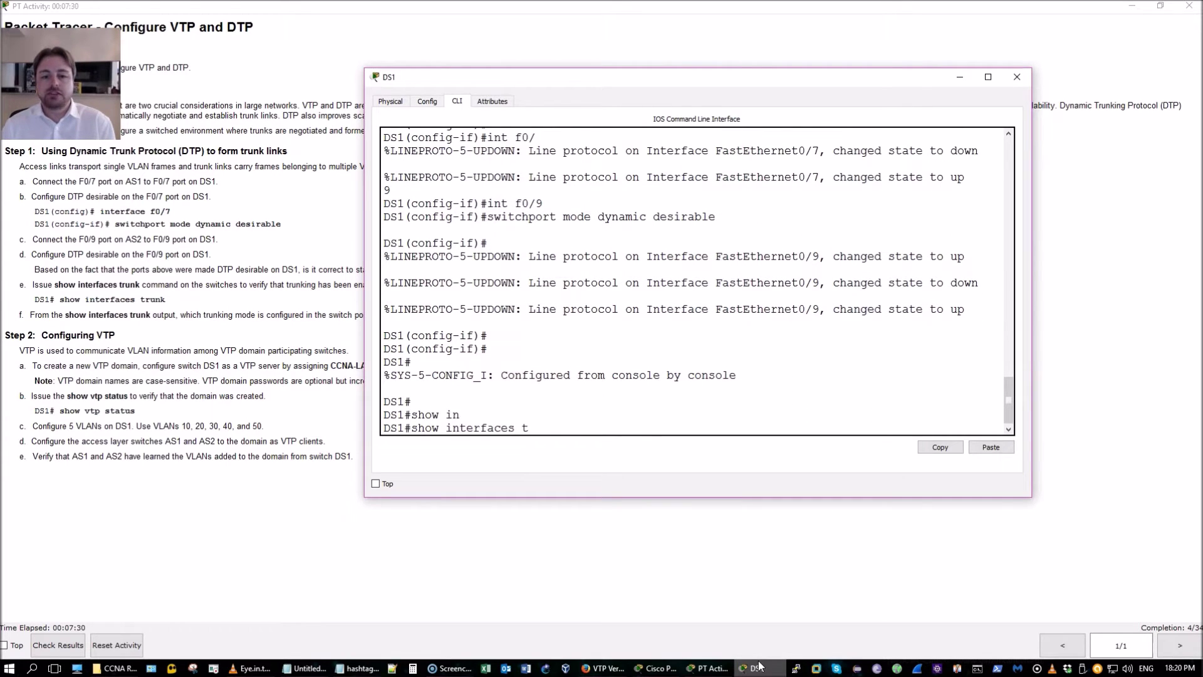
# Run 'show interfaces trunk' and match Fa0/7's desirable mode against step b of the instructions
pyautogui.write('t')
pyautogui.press('Tab')
pyautogui.press('Return')
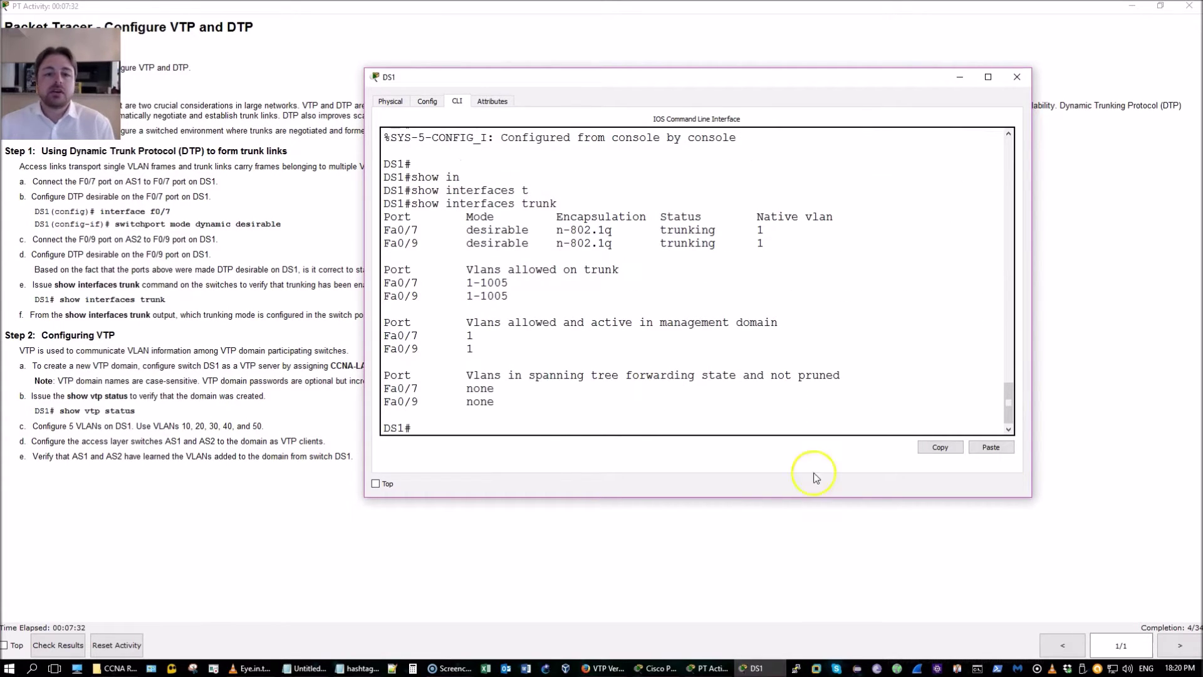
pyautogui.doubleClick(497, 230)
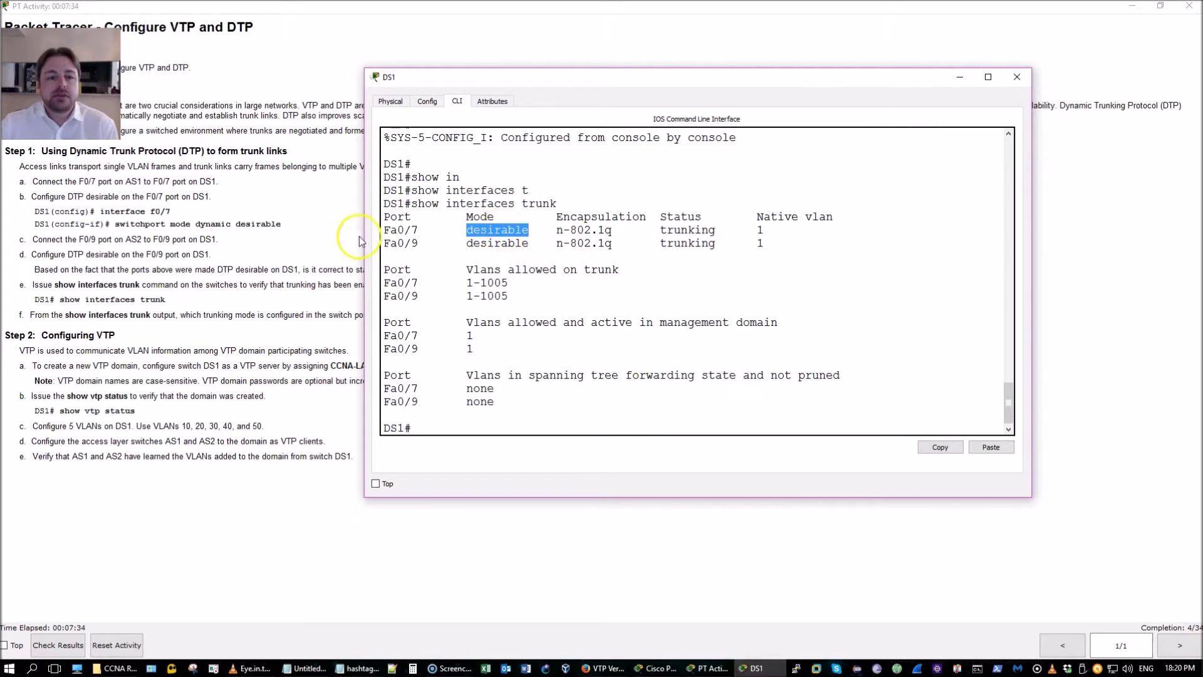
pyautogui.click(290, 232)
pyautogui.moveTo(281, 224); pyautogui.dragTo(196, 226)
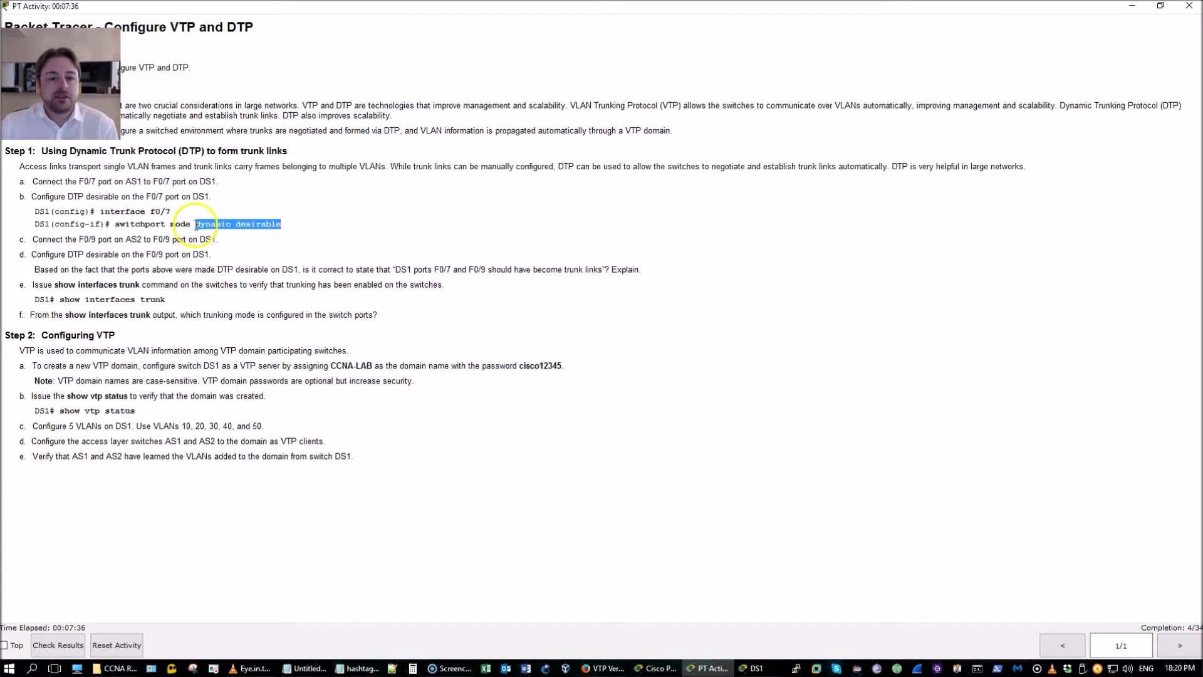
pyautogui.hotkey('alt', 'Tab')
pyautogui.click(589, 251)
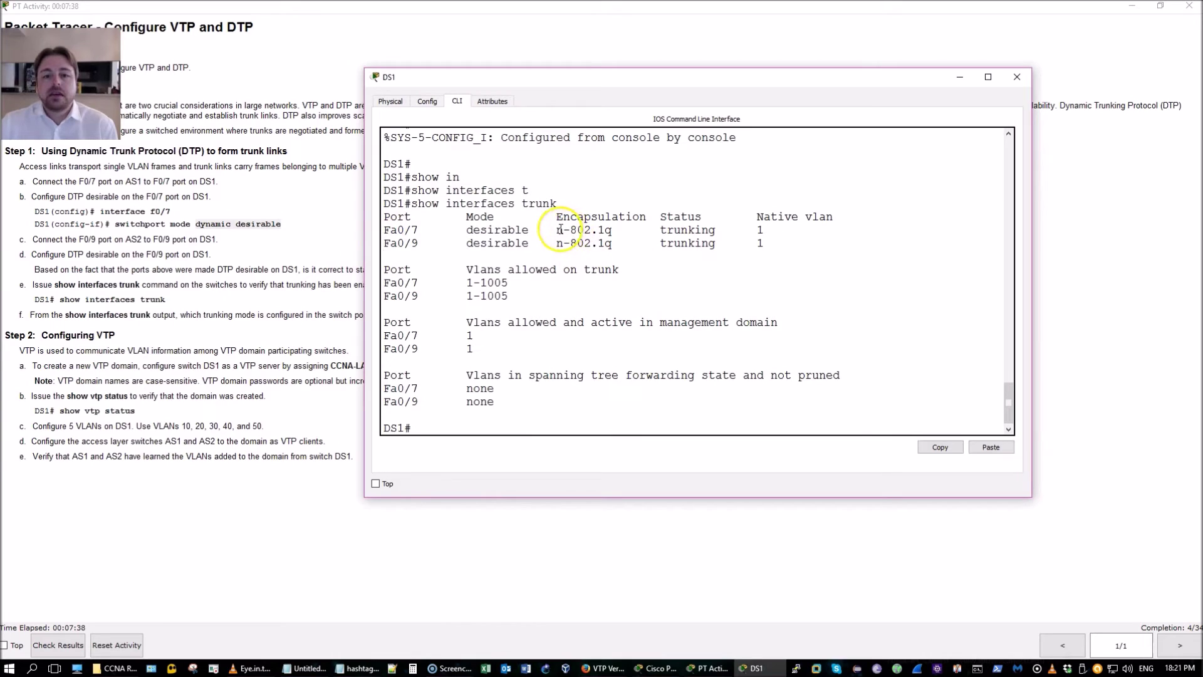
# Review Fa0/7 and Fa0/9's 802.1q encapsulation, trunking status and allowed VLANs 1-1005
pyautogui.moveTo(561, 229)
pyautogui.mouseDown()
pyautogui.moveTo(573, 230)
pyautogui.moveTo(557, 230)
pyautogui.mouseUp()
pyautogui.scroll(3, 658, 300)
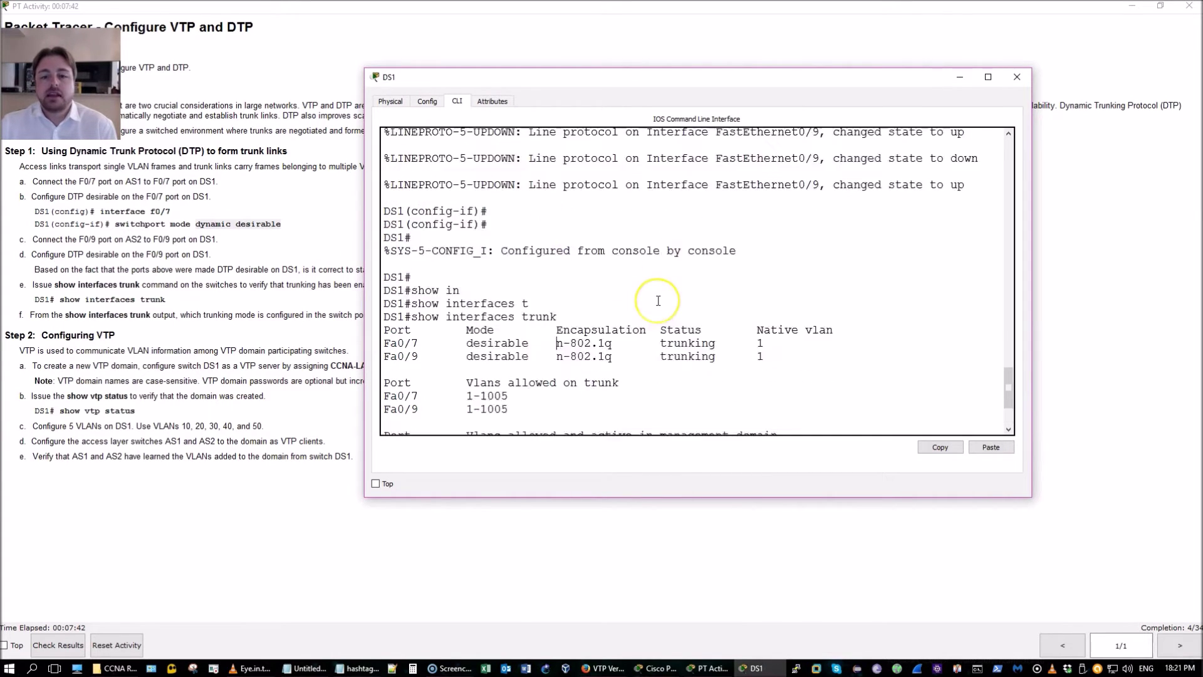
pyautogui.scroll(5, 658, 301)
pyautogui.moveTo(605, 281); pyautogui.dragTo(706, 280)
pyautogui.click(707, 279)
pyautogui.scroll(-8, 711, 285)
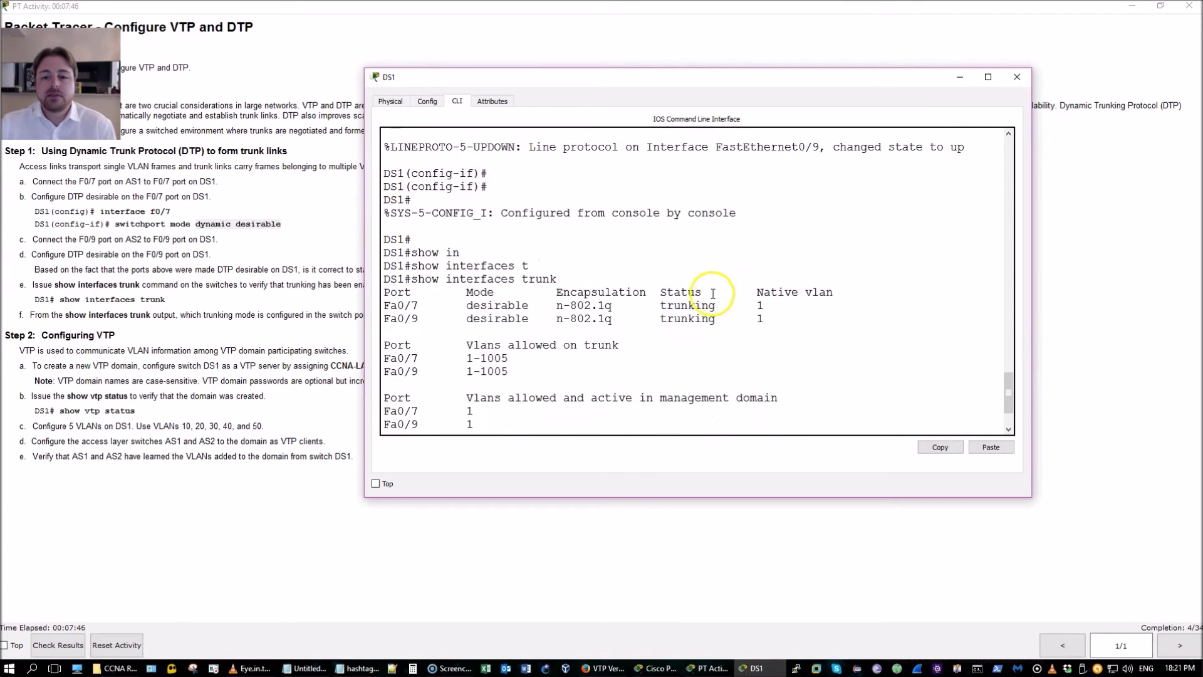
pyautogui.doubleClick(687, 305)
pyautogui.scroll(-1, 602, 310)
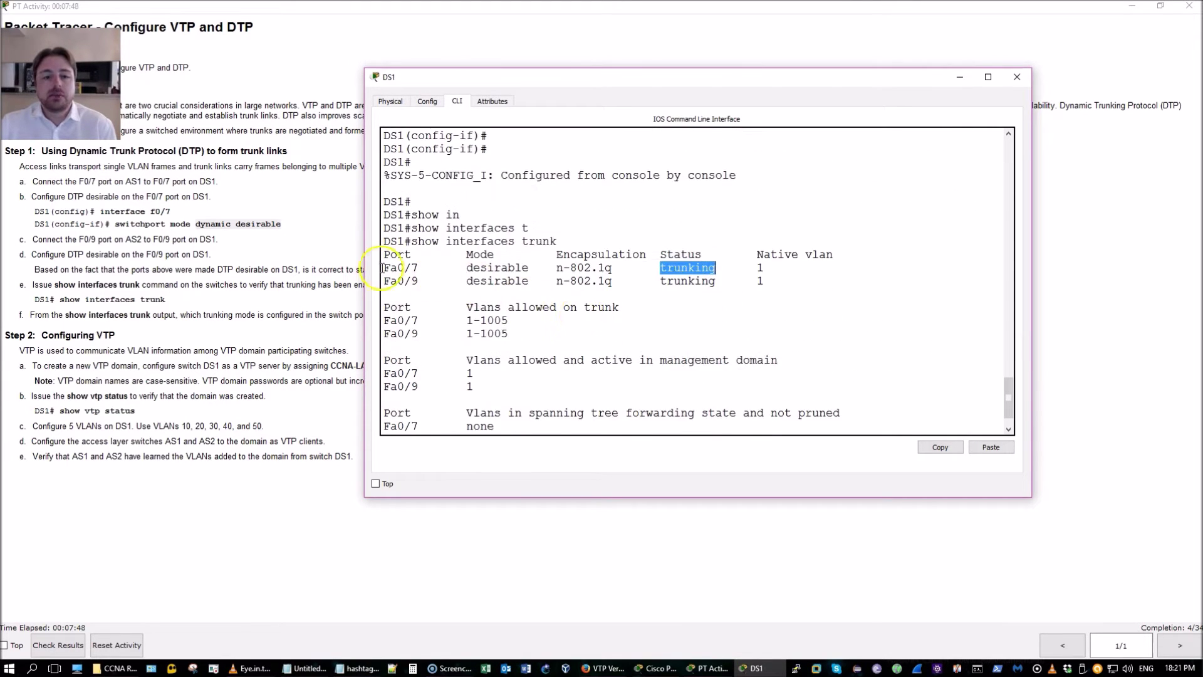
pyautogui.moveTo(384, 268); pyautogui.dragTo(504, 333)
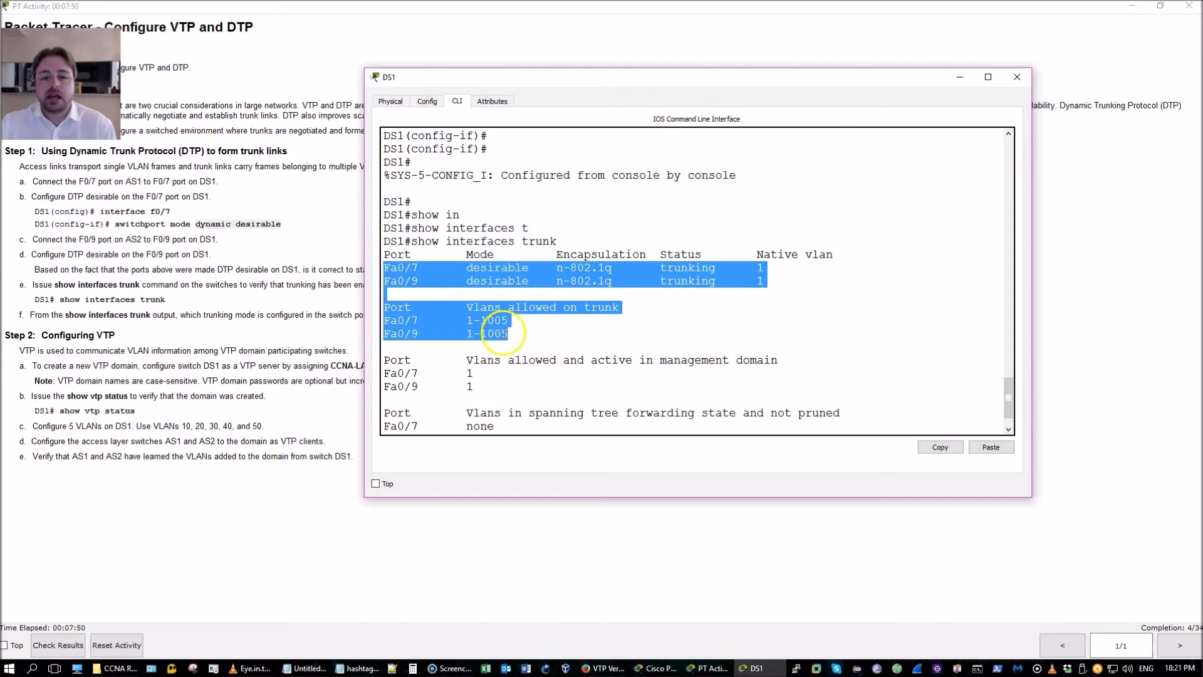
pyautogui.click(599, 351)
pyautogui.scroll(-1, 595, 350)
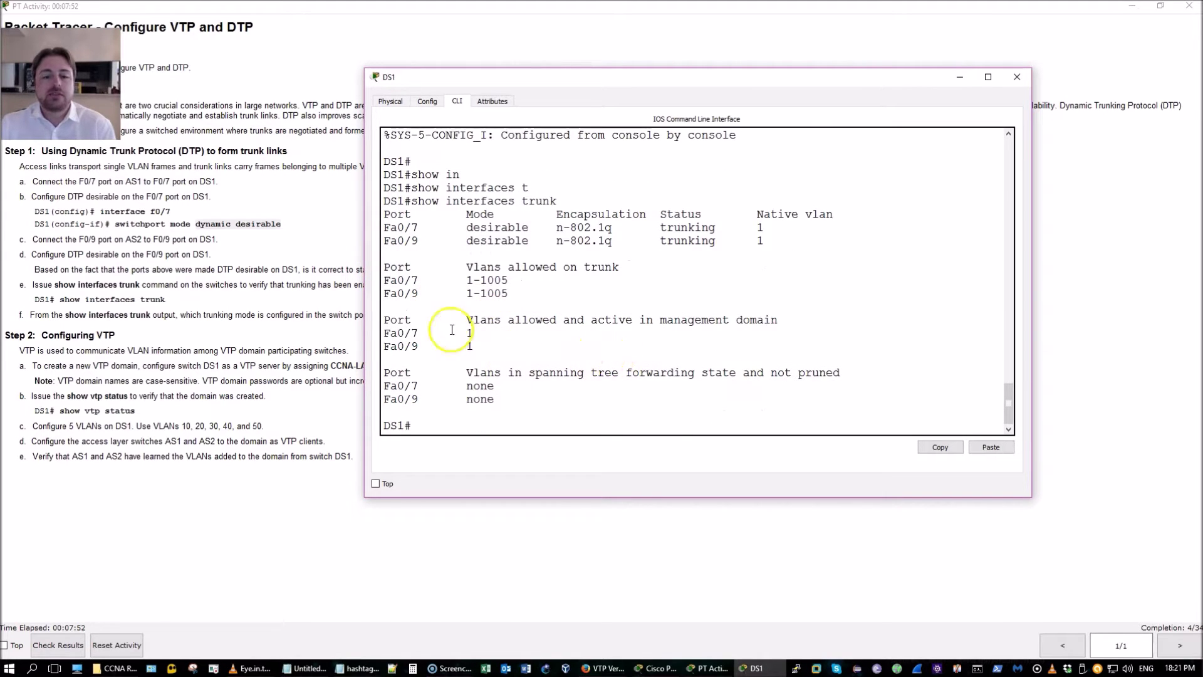
# Make DS1 a VTP server in domain CCNA-LAB
pyautogui.write('conf t')
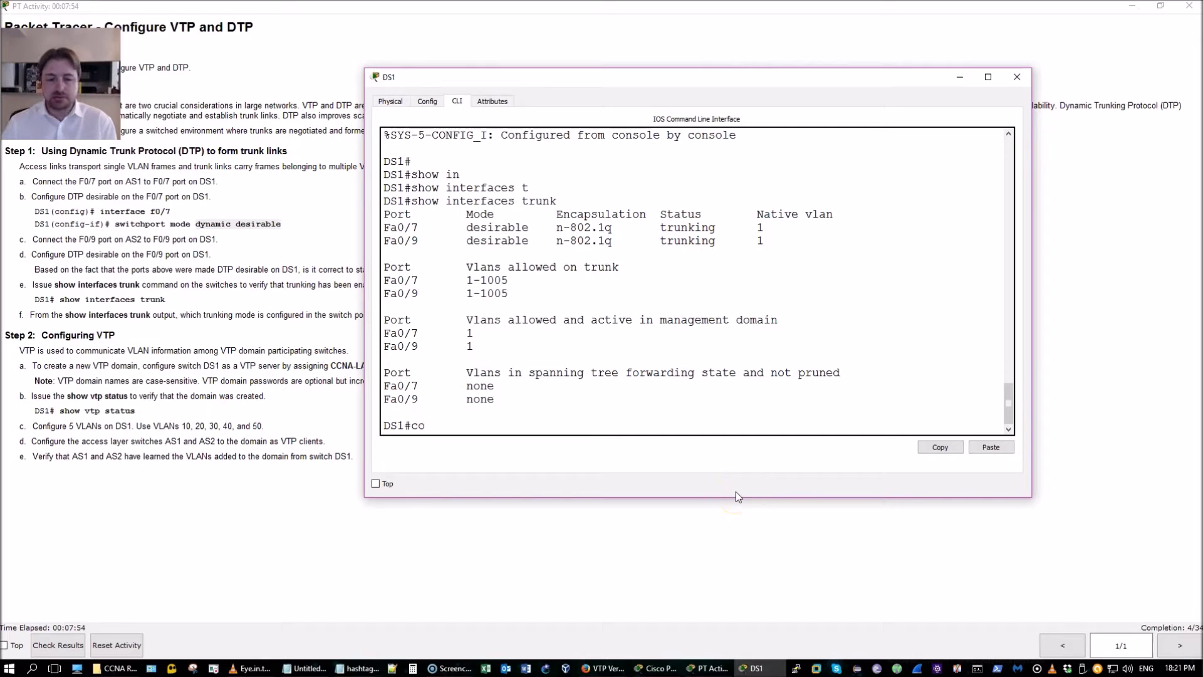
pyautogui.press('Return')
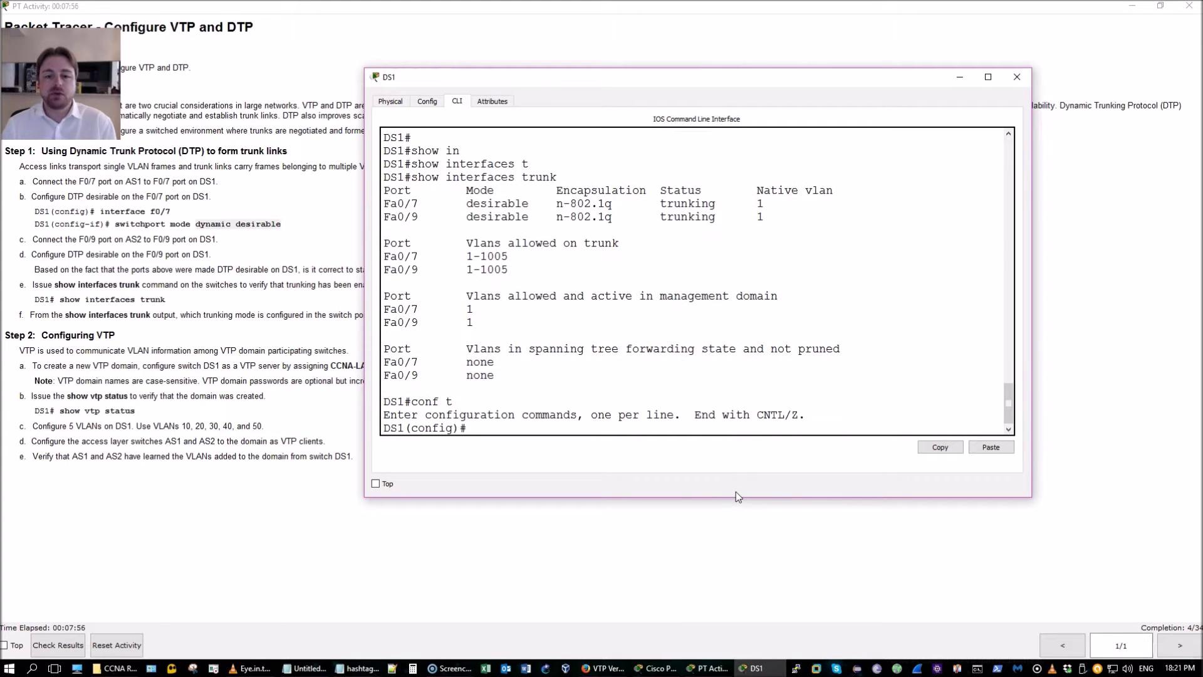
pyautogui.write('vtp')
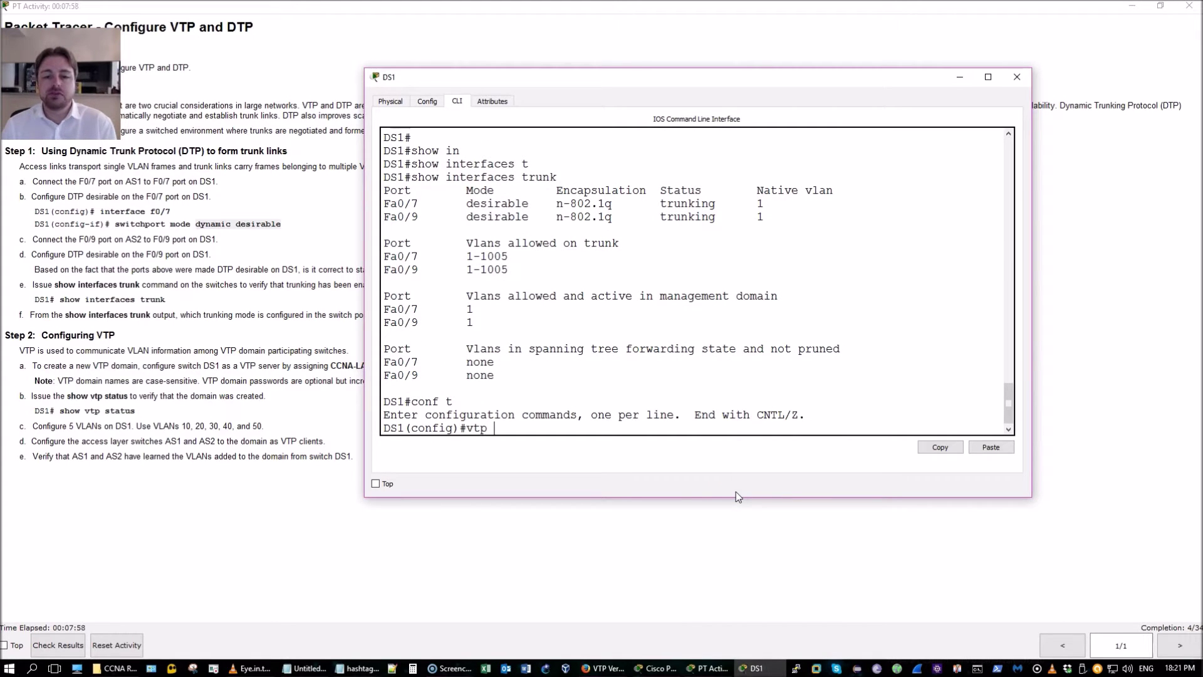
pyautogui.write(' mode')
pyautogui.press('Tab')
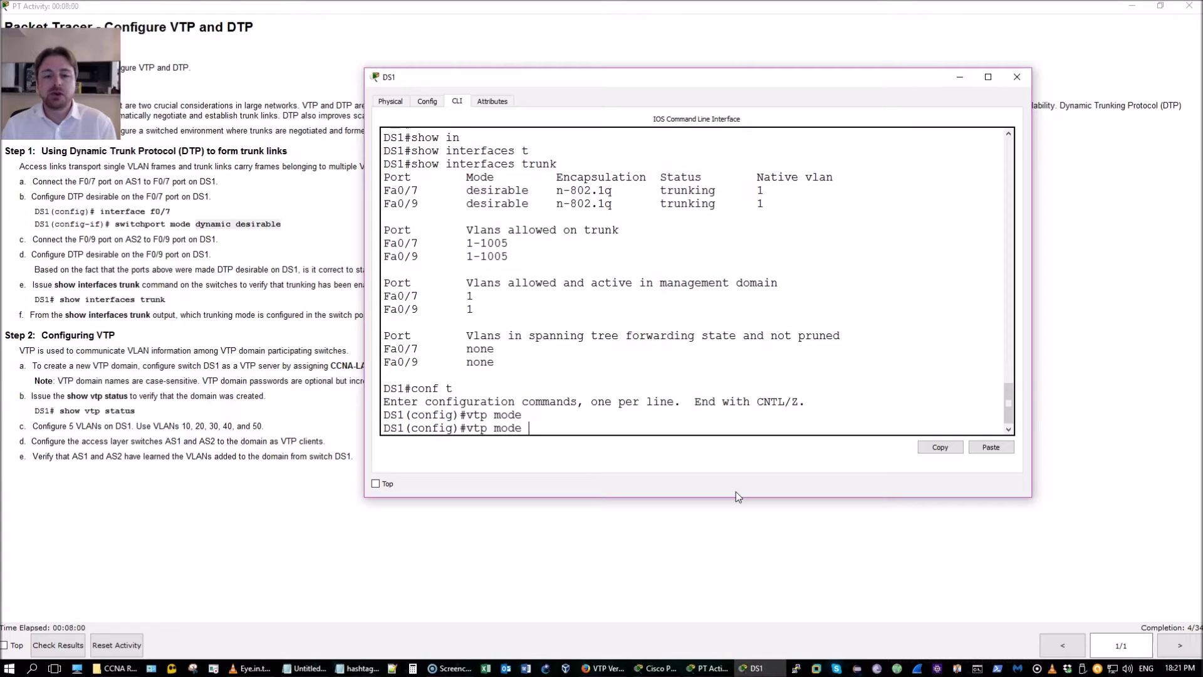
pyautogui.write('ser')
pyautogui.press('Tab')
pyautogui.press('Return')
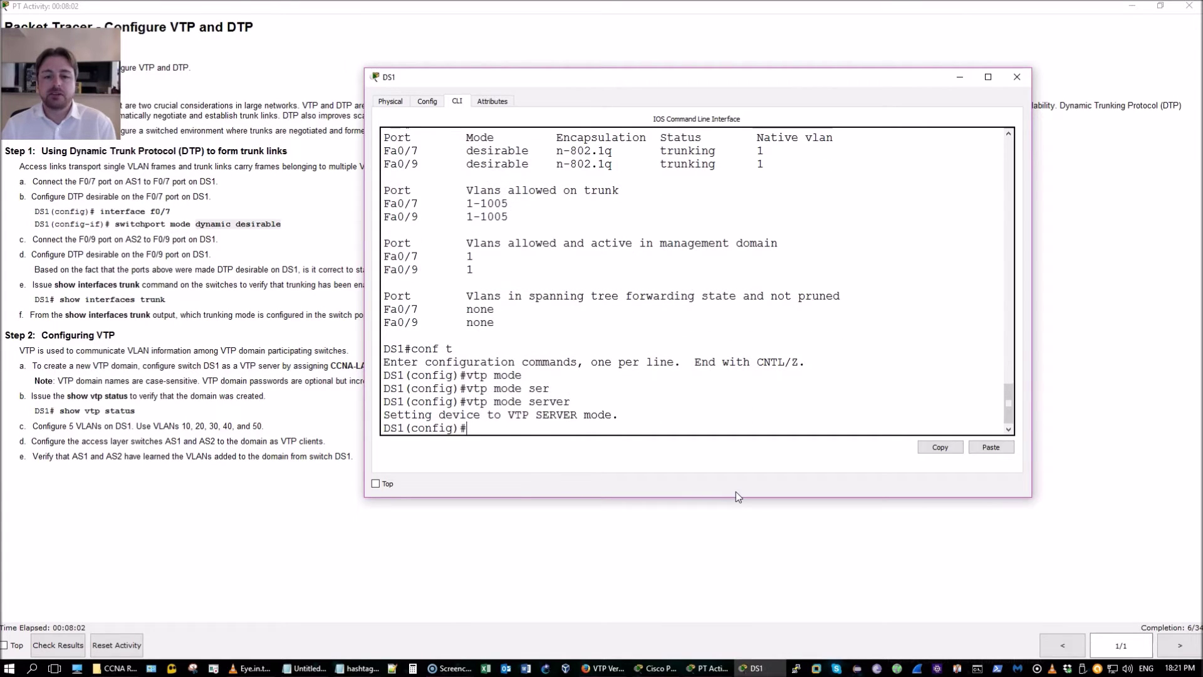
pyautogui.write('vtp dom')
pyautogui.press('Tab')
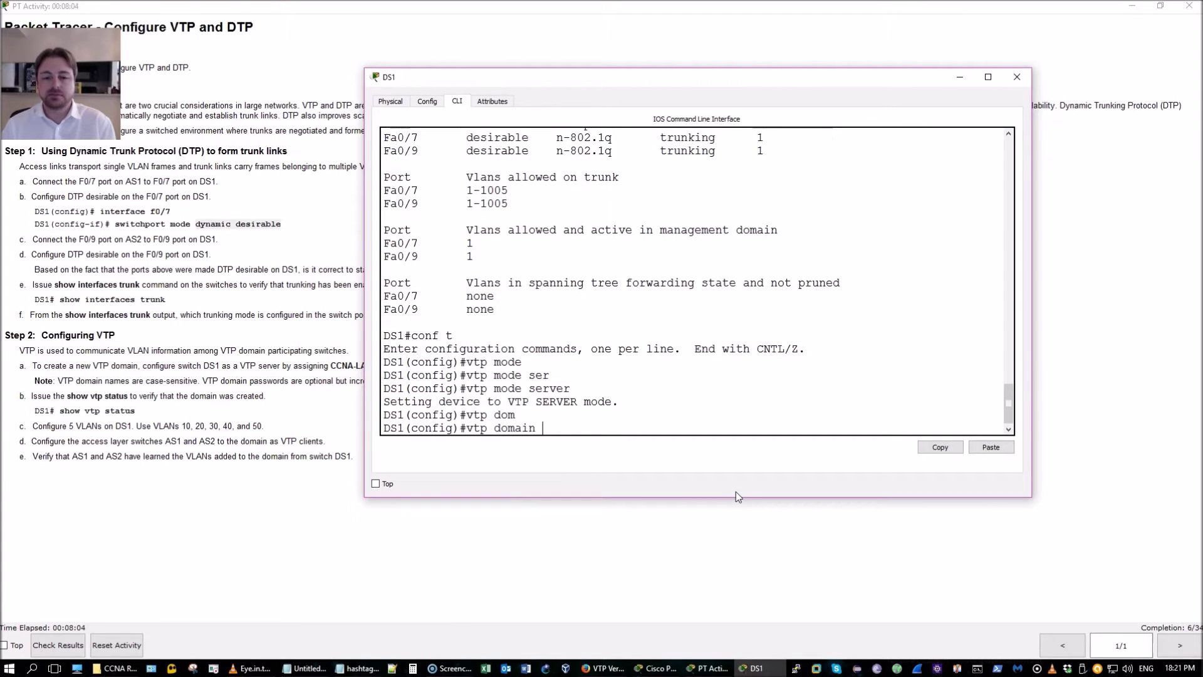
pyautogui.write('CCNA-LAB')
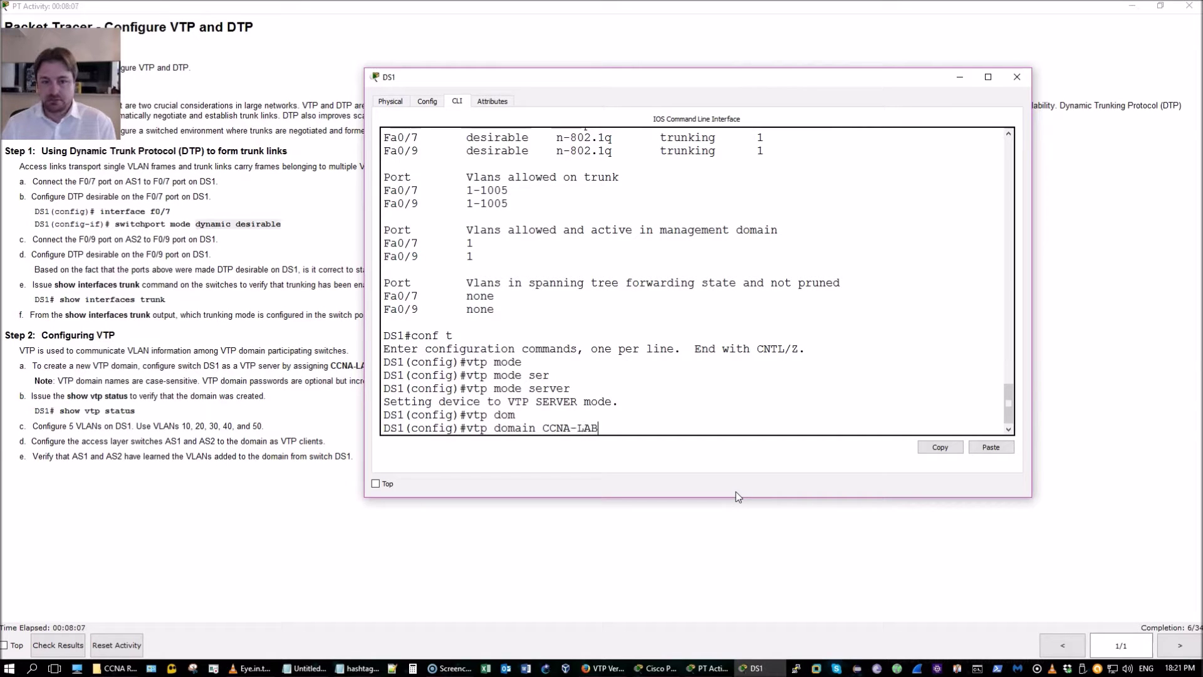
pyautogui.press('Return')
# Set the VTP password and create VLAN 10
pyautogui.write('vtp')
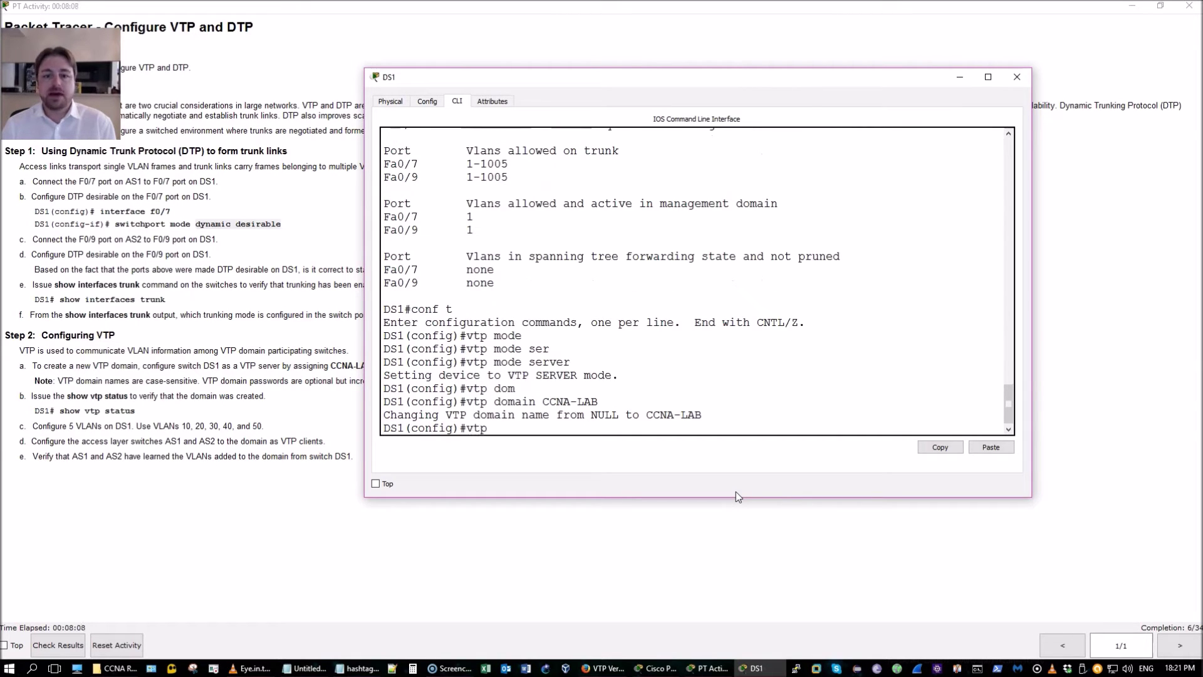
pyautogui.write(' pass')
pyautogui.press('Tab')
pyautogui.write('ci')
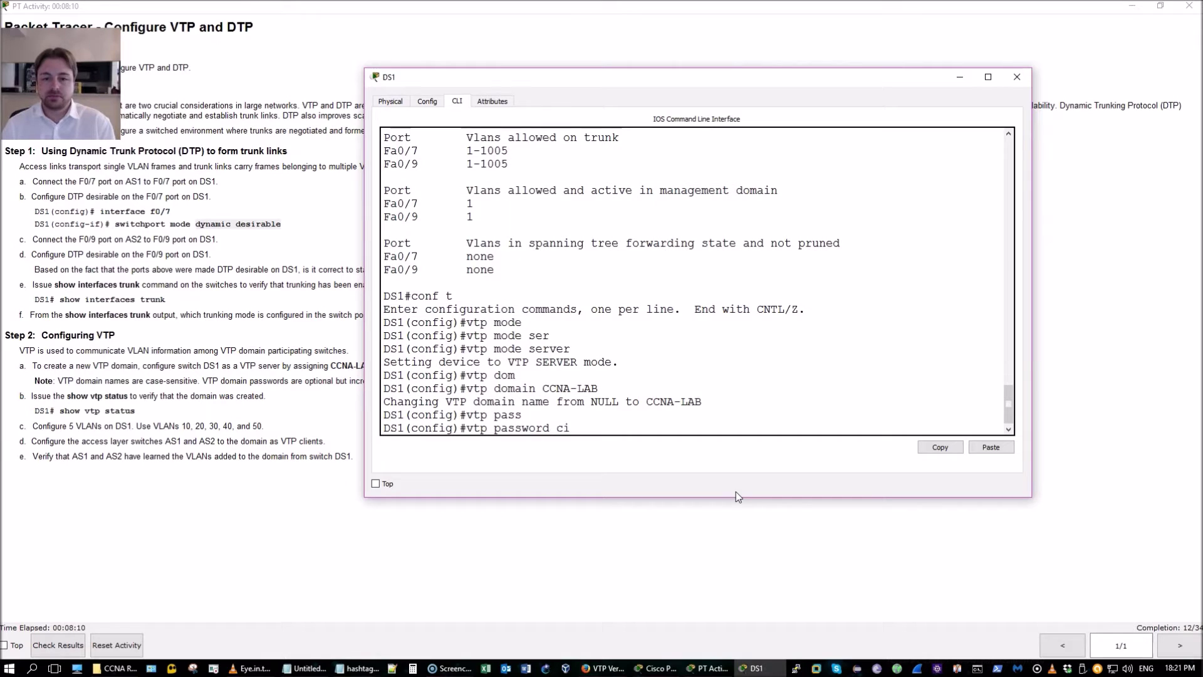
pyautogui.write('sco12345')
pyautogui.press('Return')
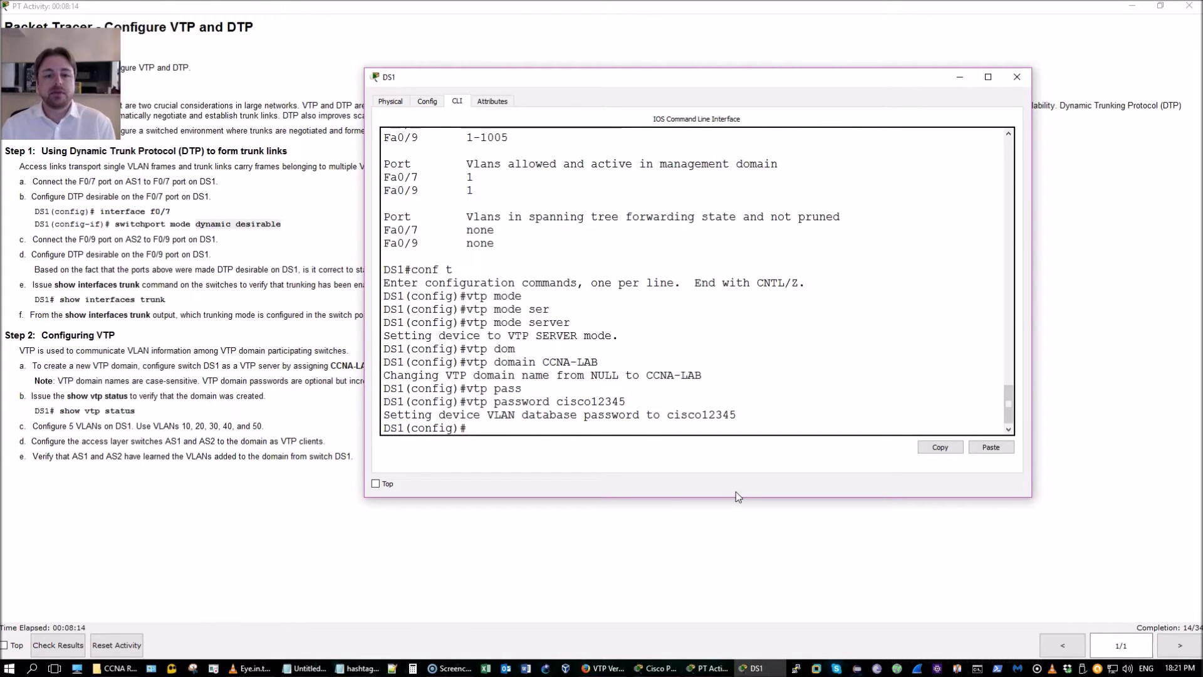
pyautogui.write('vlan')
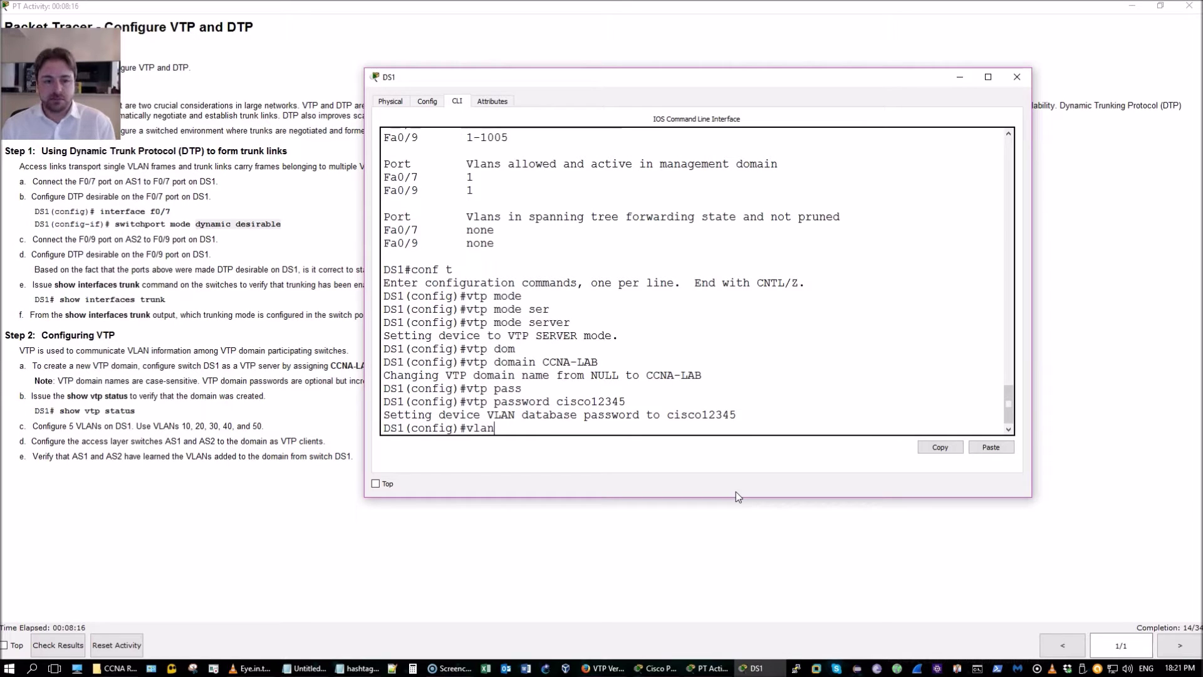
pyautogui.write(' 10')
pyautogui.press('Return')
pyautogui.write('exsi')
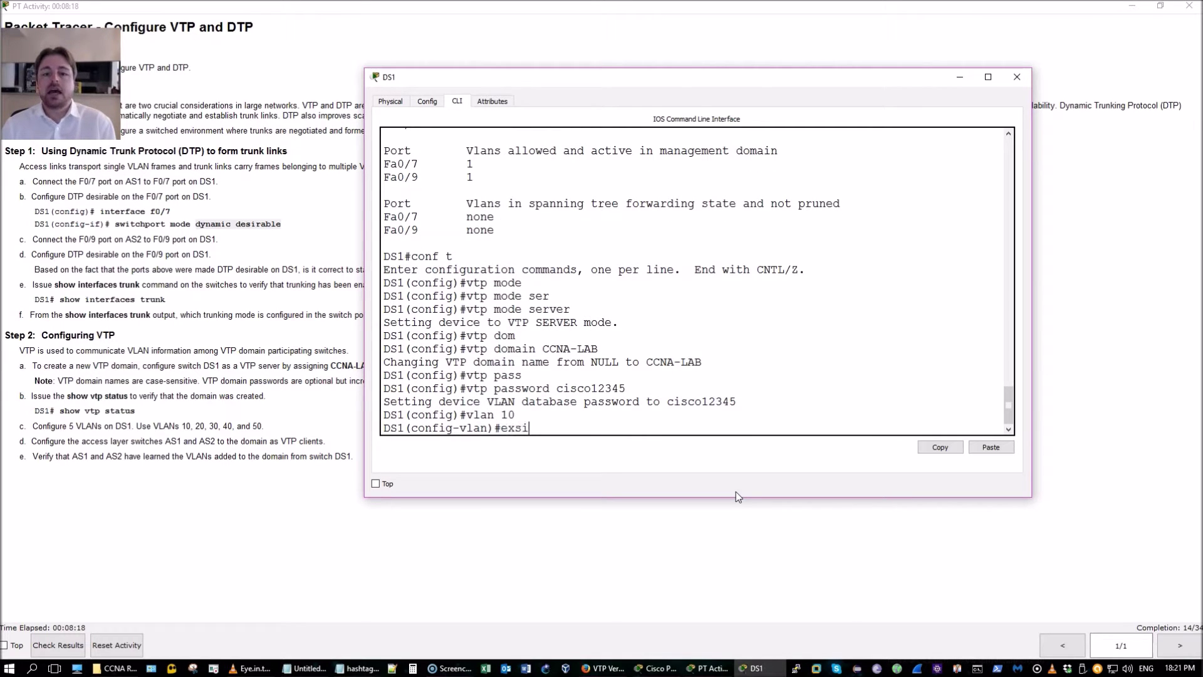
pyautogui.write('i')
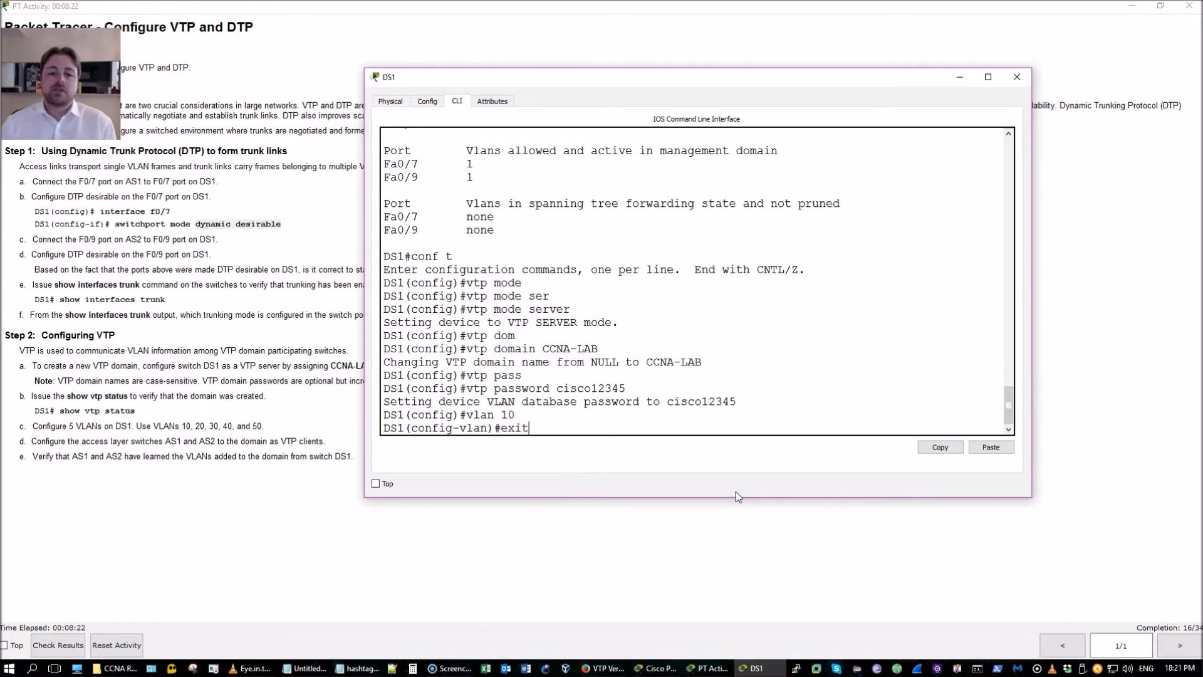
pyautogui.press('Return')
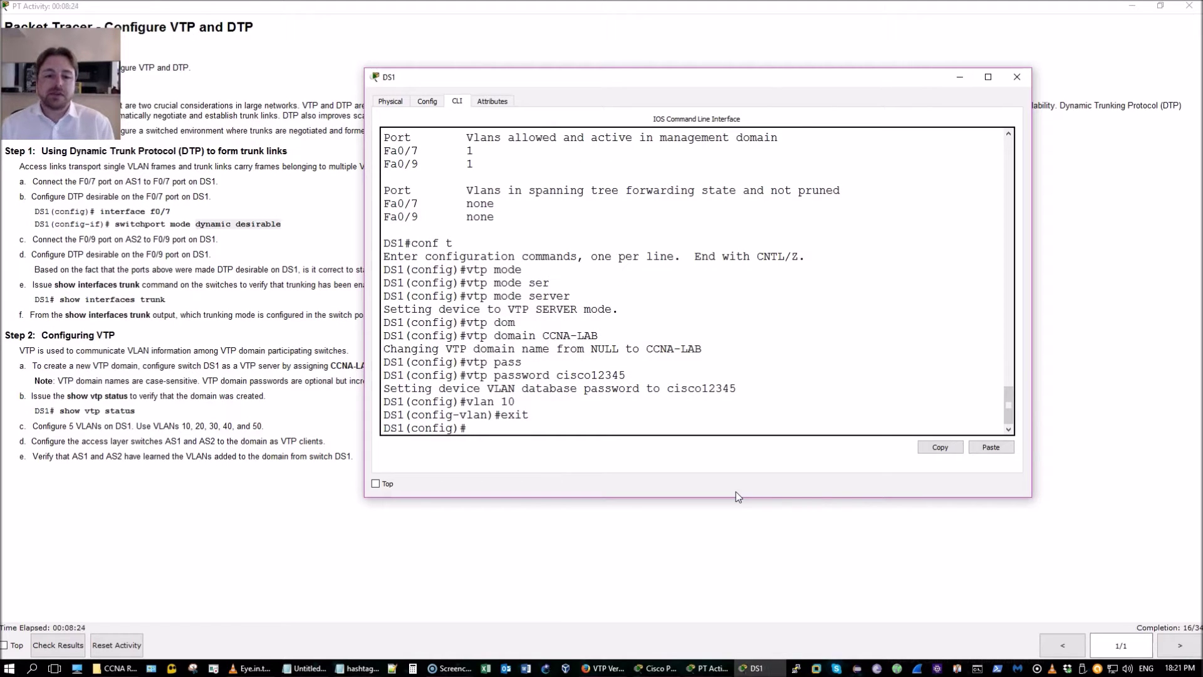
# List DS1's VLANs with 'do show vlan brief', then leave configuration mode
pyautogui.write('do show vlan b')
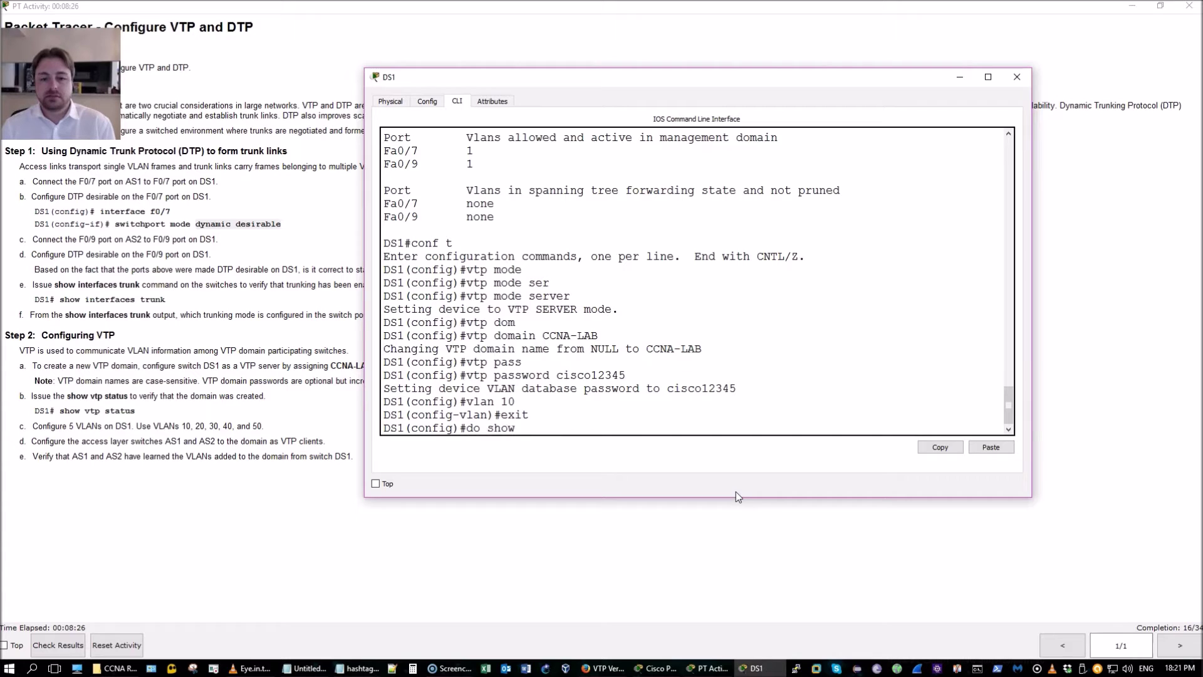
pyautogui.press('Return')
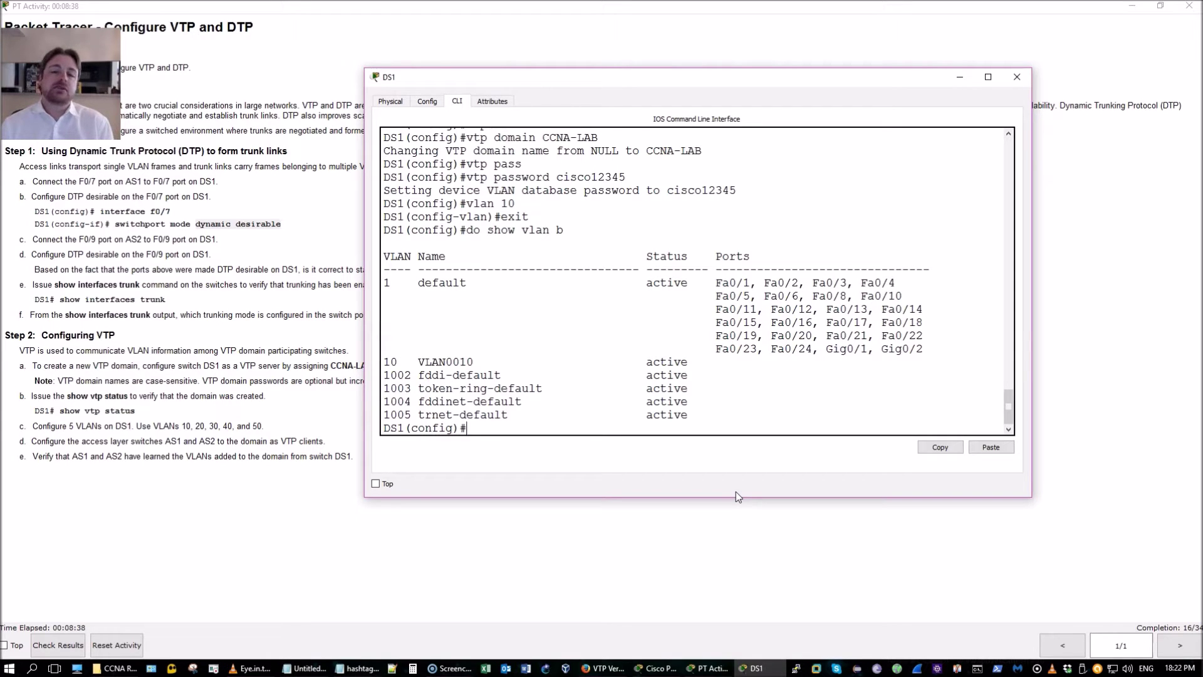
pyautogui.write('exi')
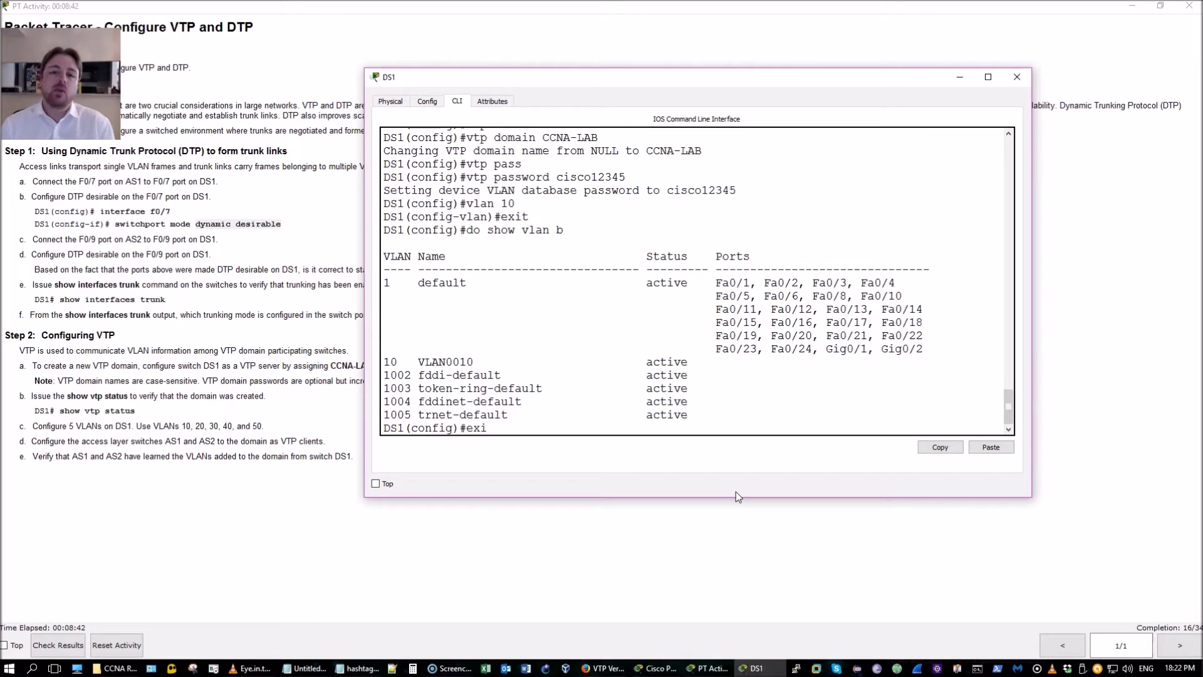
pyautogui.press('Return')
pyautogui.press('Return')
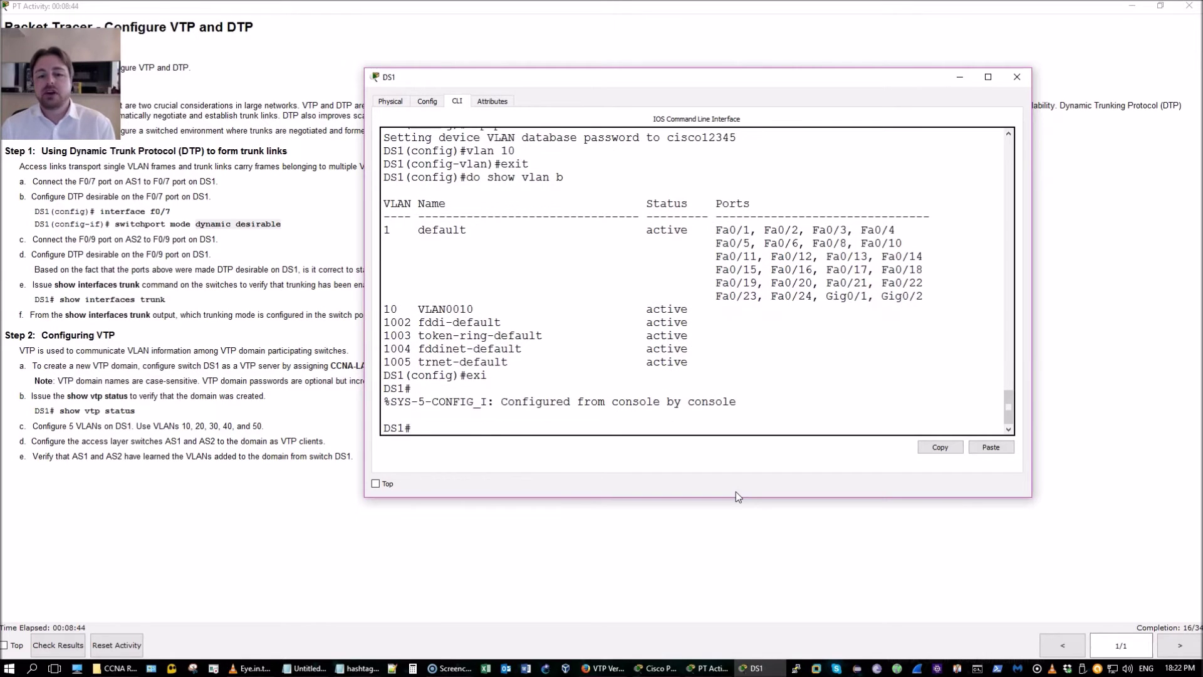
# Run 'show vtp status' and highlight the Configuration Revision line
pyautogui.write('show')
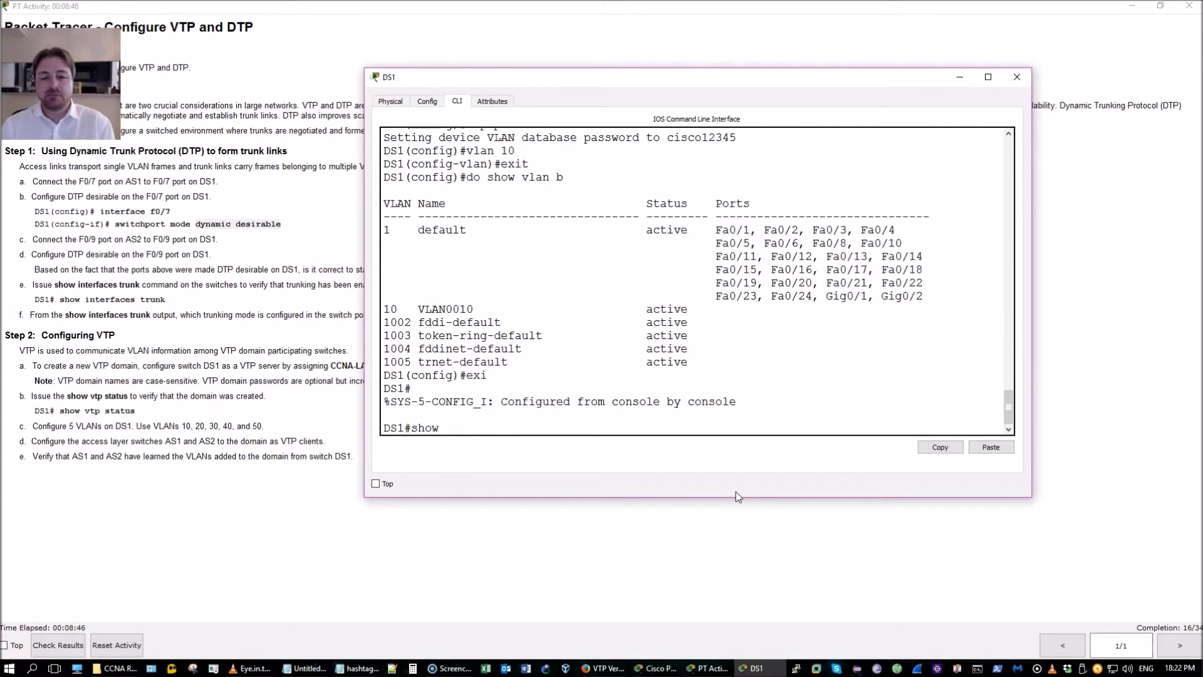
pyautogui.write(' vtp status')
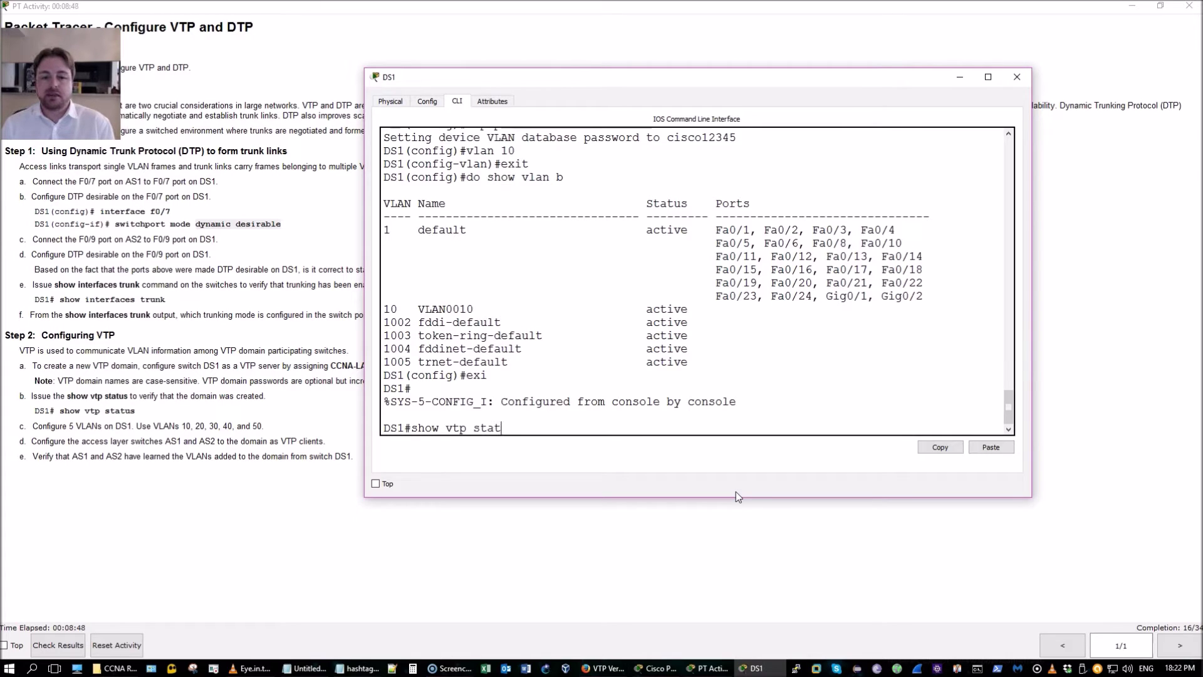
pyautogui.press('Return')
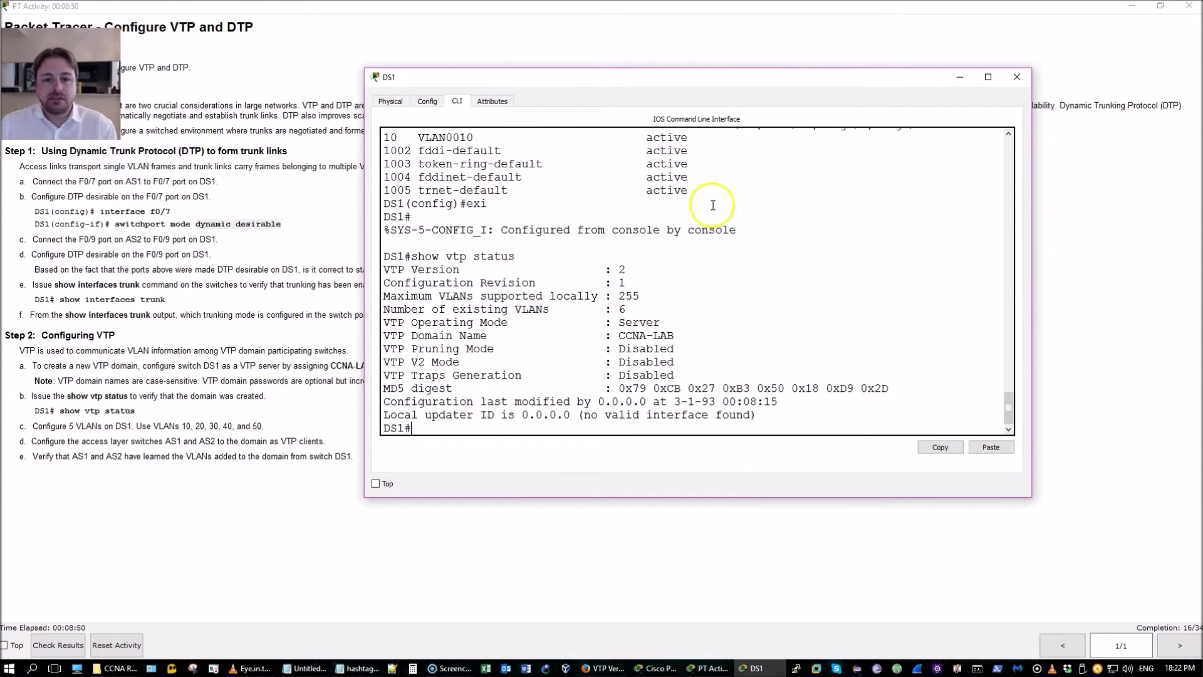
pyautogui.moveTo(628, 281); pyautogui.dragTo(387, 283)
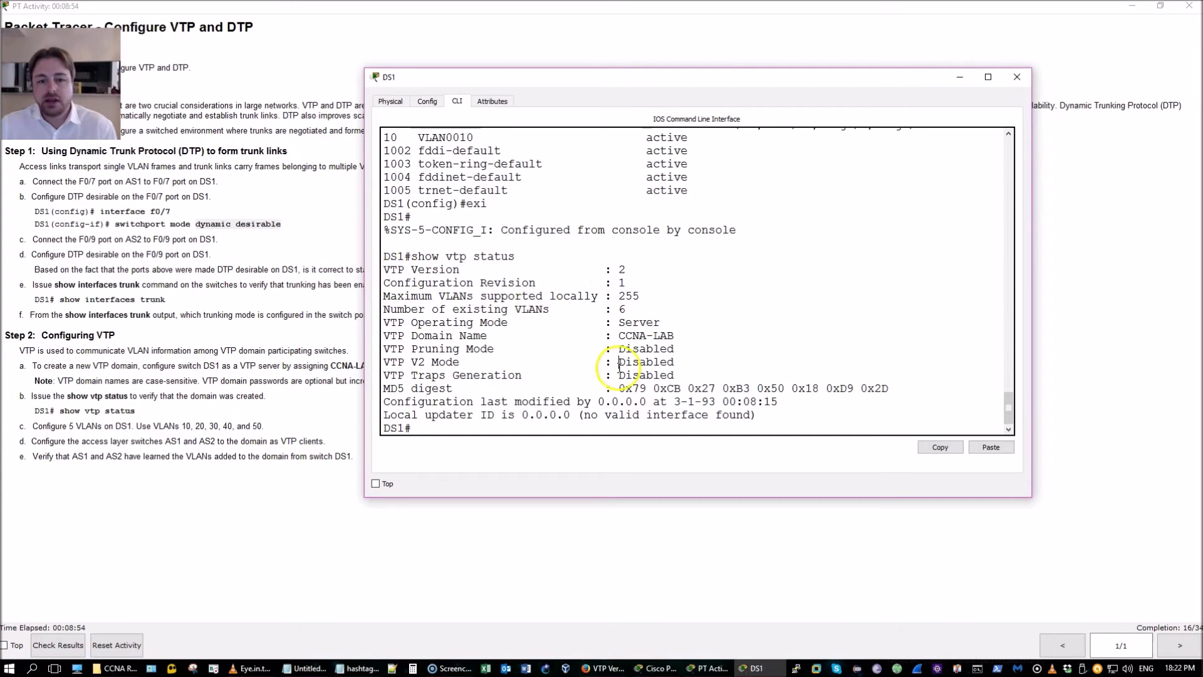
pyautogui.press('Return')
pyautogui.press('Return')
pyautogui.press('Return')
pyautogui.press('Return')
pyautogui.press('Return')
pyautogui.press('Return')
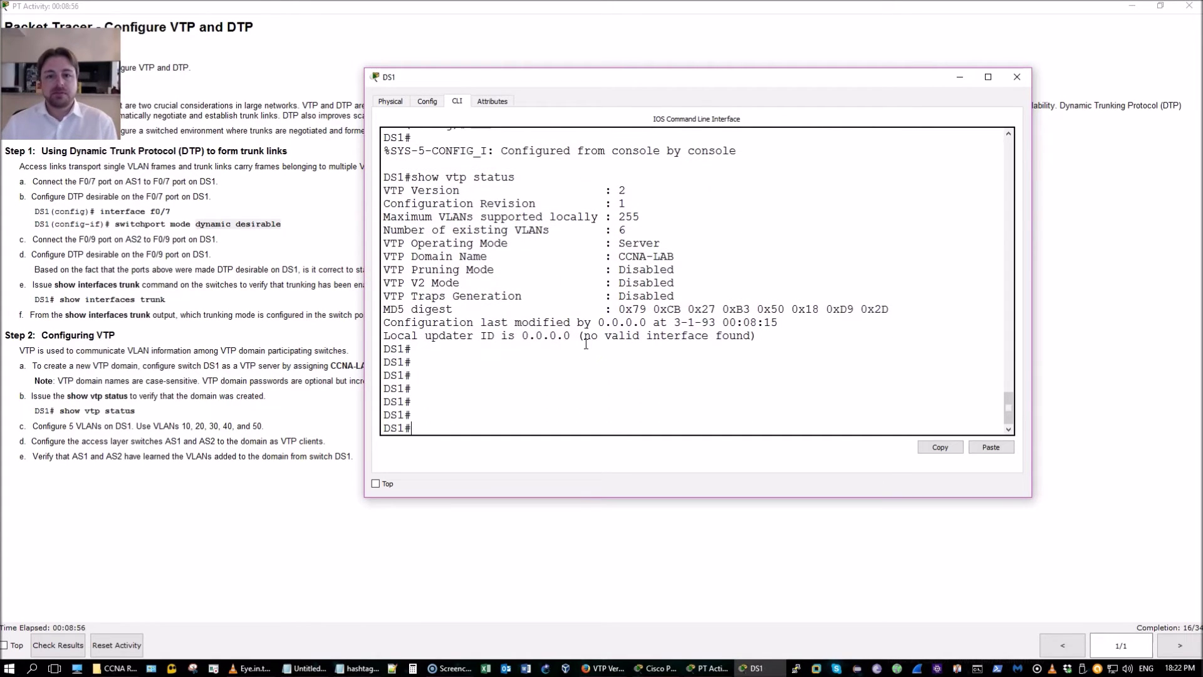
# Create VLANs 20 and 30 on DS1 from global configuration
pyautogui.write('conf t')
pyautogui.press('Return')
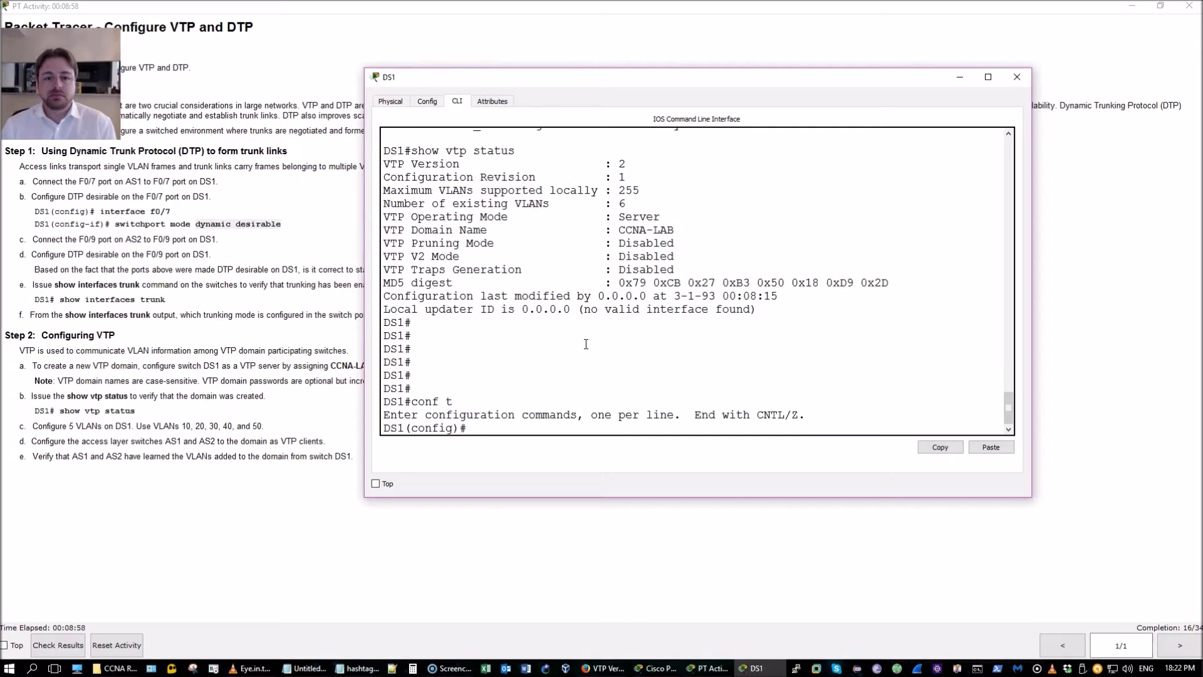
pyautogui.write('vlan 20')
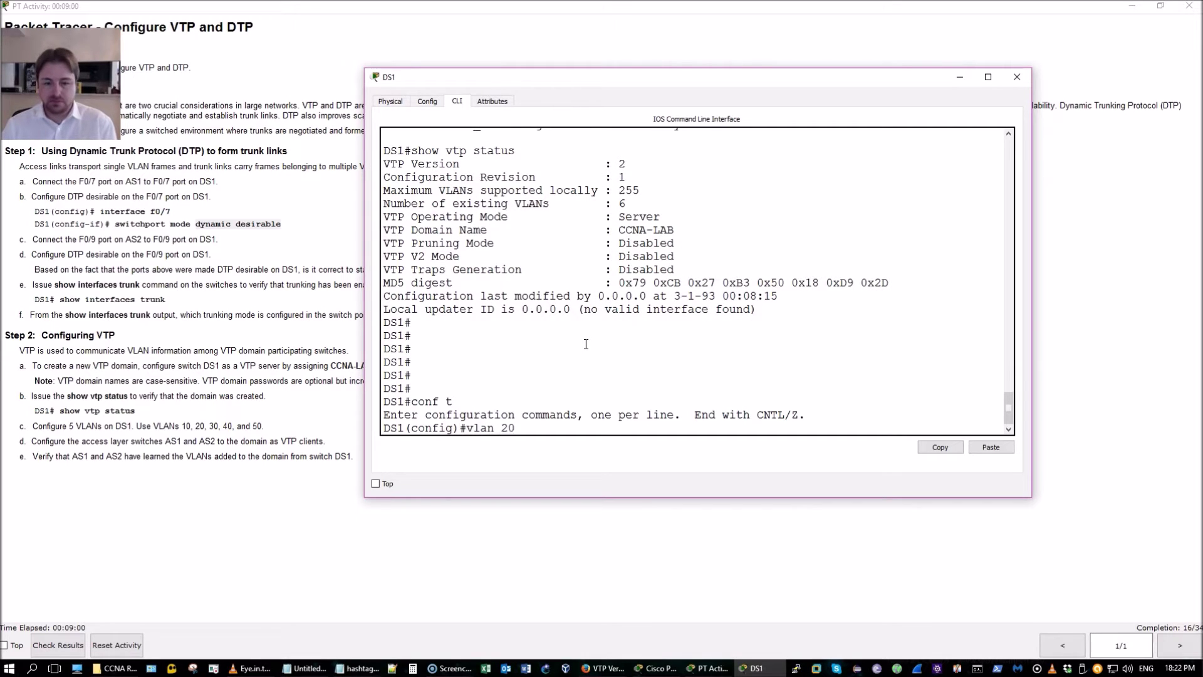
pyautogui.press('Return')
pyautogui.write('exi')
pyautogui.press('Return')
pyautogui.write('vlan ')
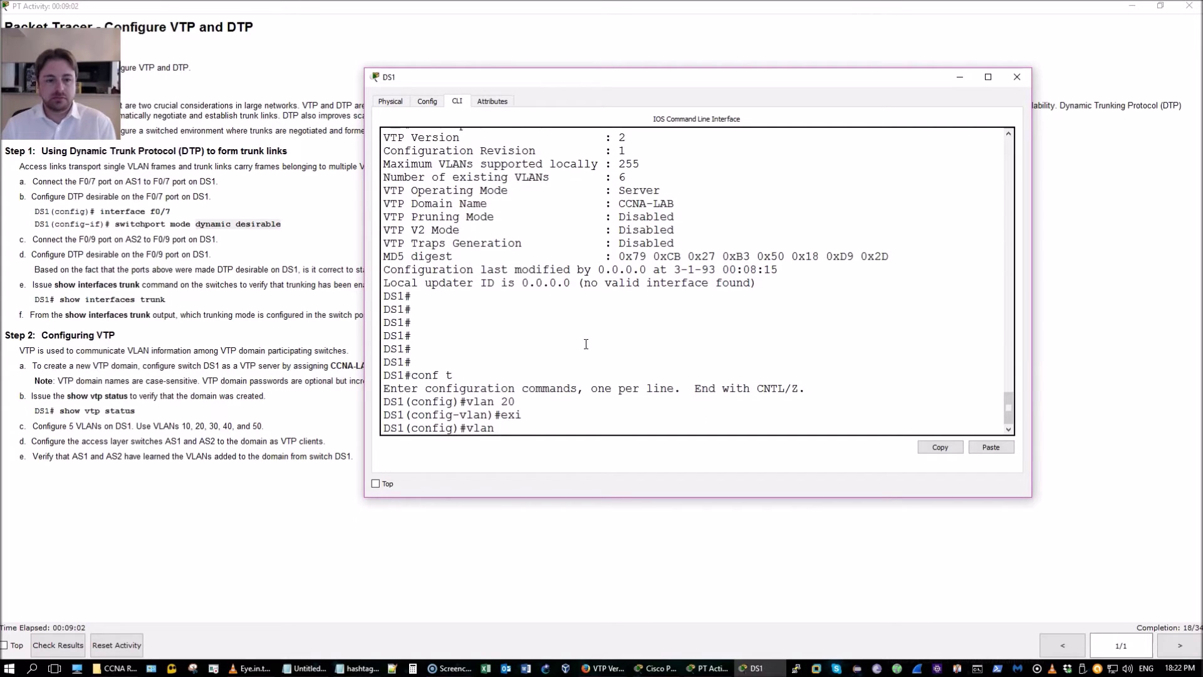
pyautogui.write('30')
pyautogui.press('Return')
pyautogui.write('exit')
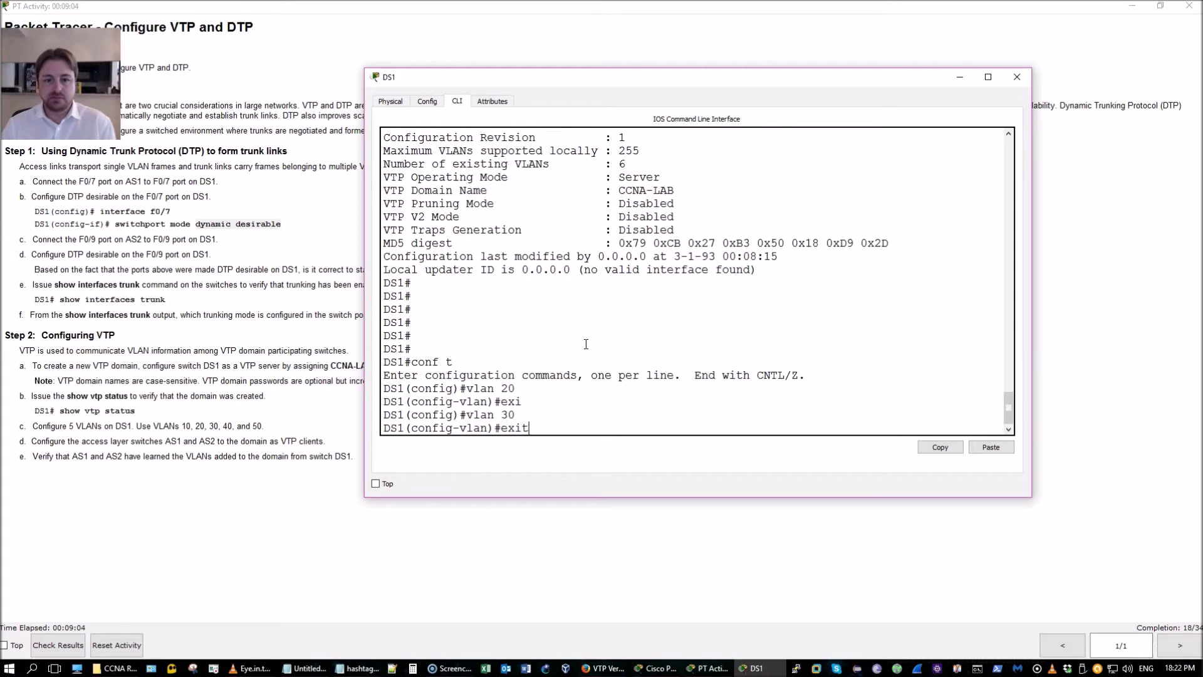
pyautogui.press('Return')
# Create VLANs 40 and 50, then run 'show vtp status' from privileged EXEC
pyautogui.write('vlan ')
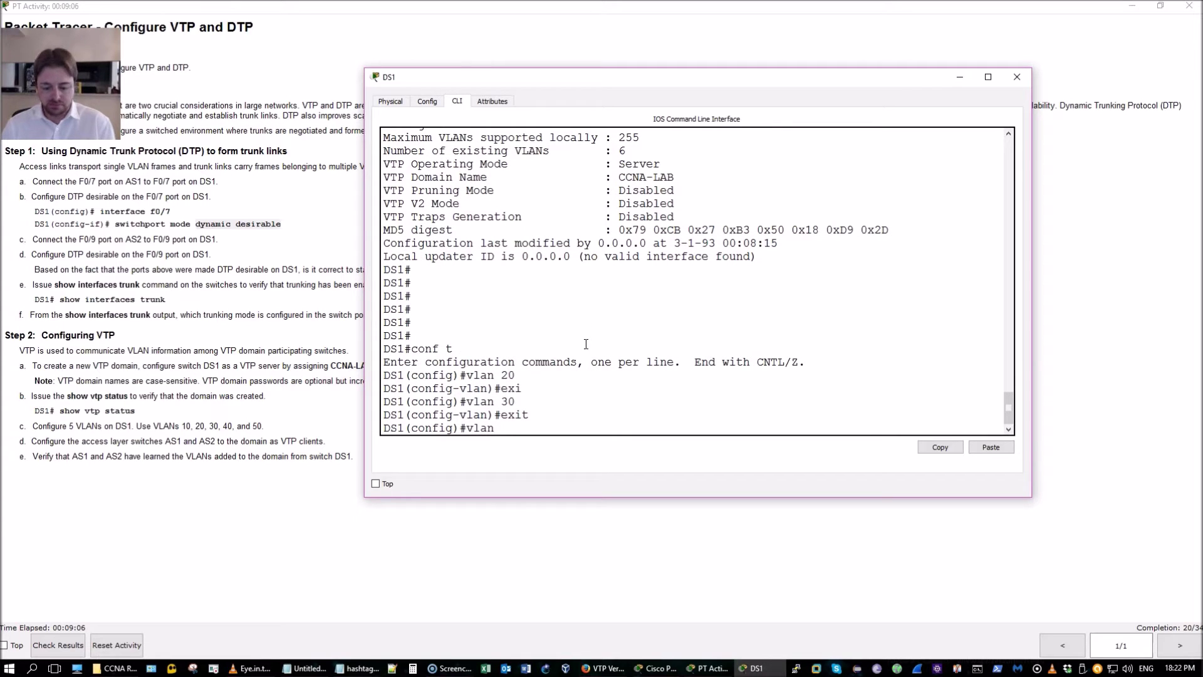
pyautogui.write('40')
pyautogui.press('Return')
pyautogui.write('exi')
pyautogui.press('Return')
pyautogui.write('vl')
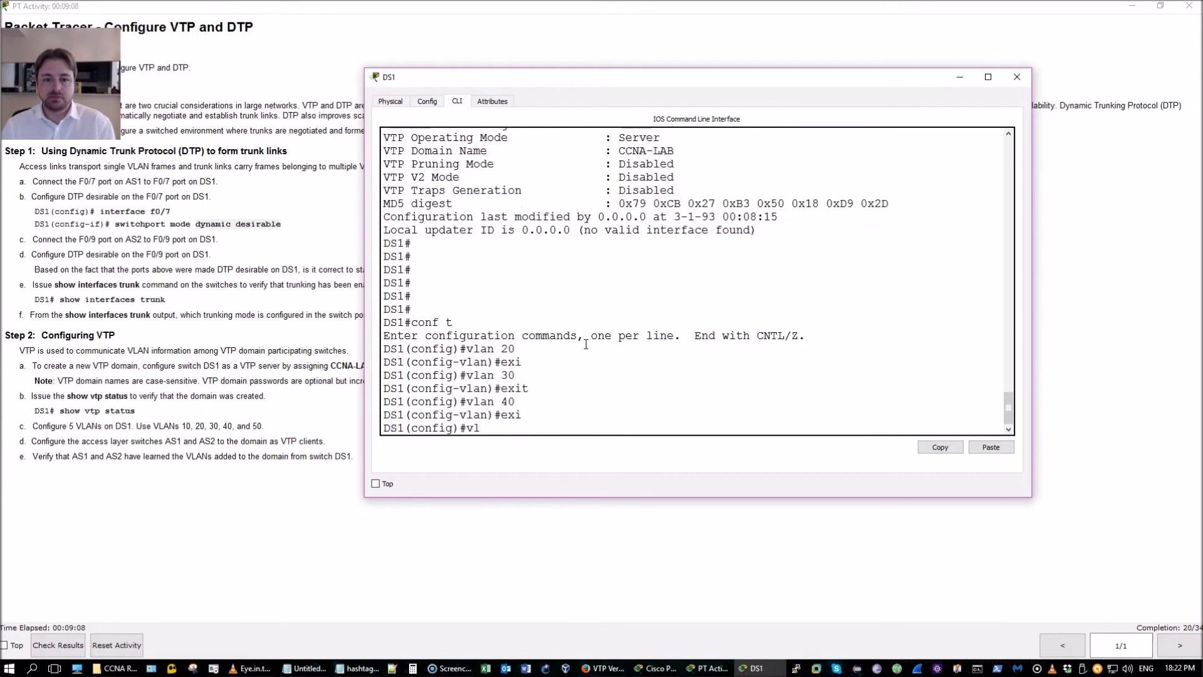
pyautogui.write('an 50')
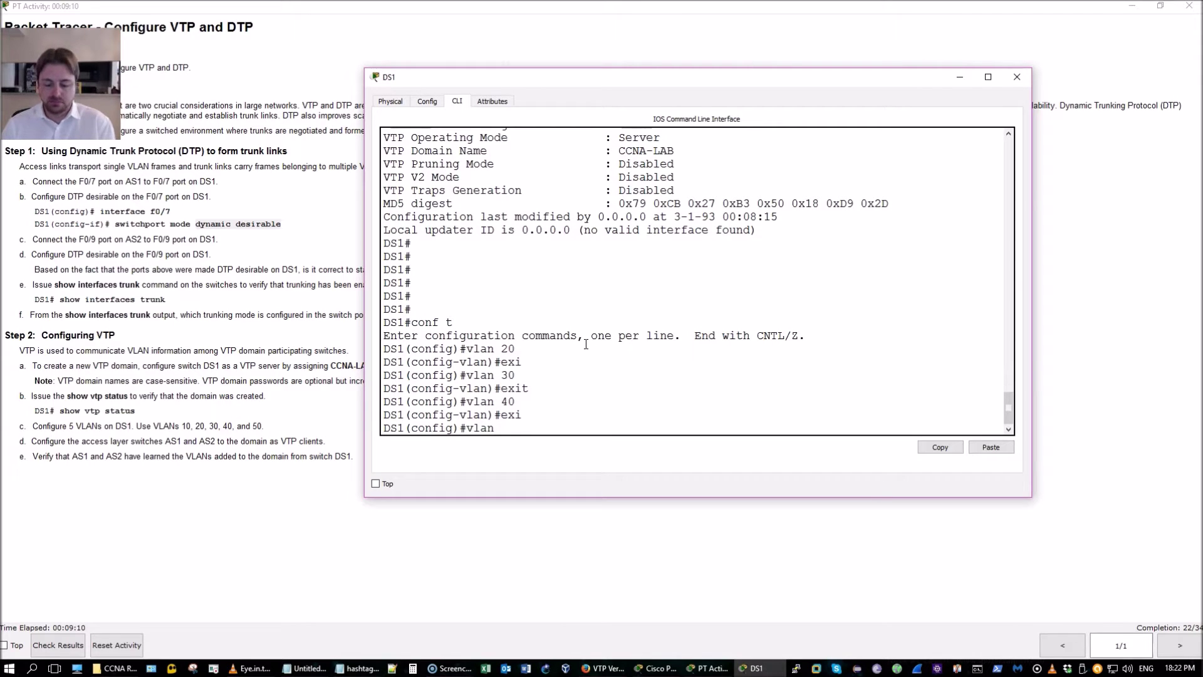
pyautogui.press('Return')
pyautogui.write('exi')
pyautogui.press('Return')
pyautogui.hotkey('ctrl', 'z')
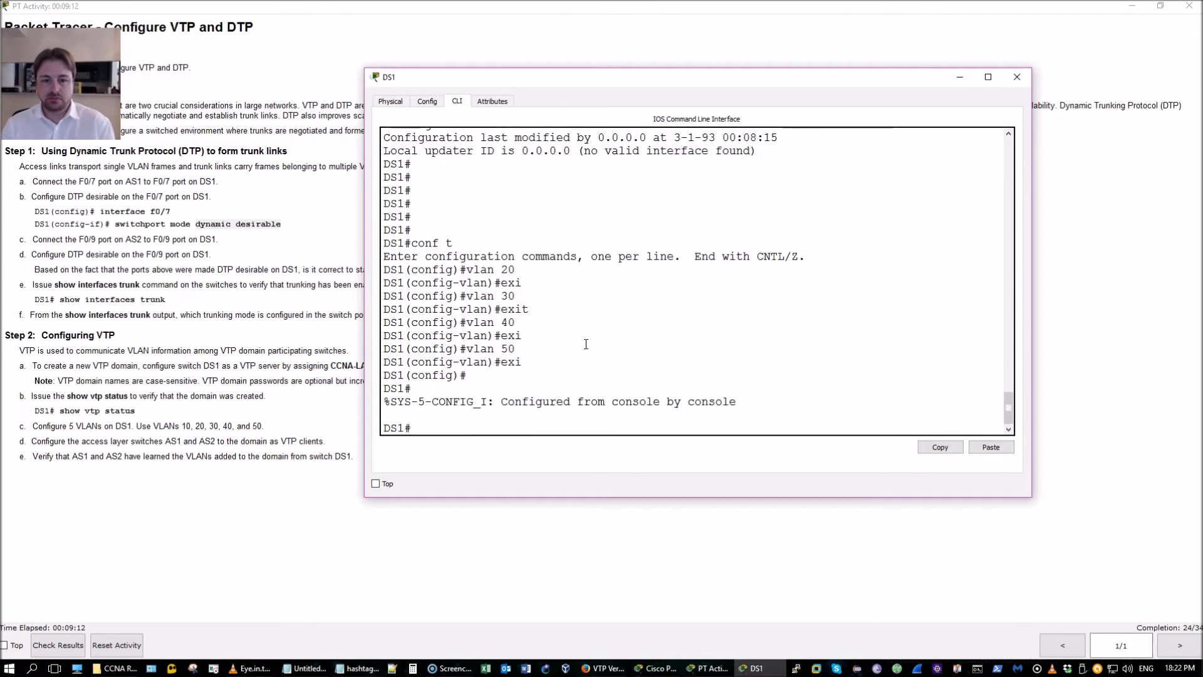
pyautogui.write('show vtp status')
pyautogui.press('Return')
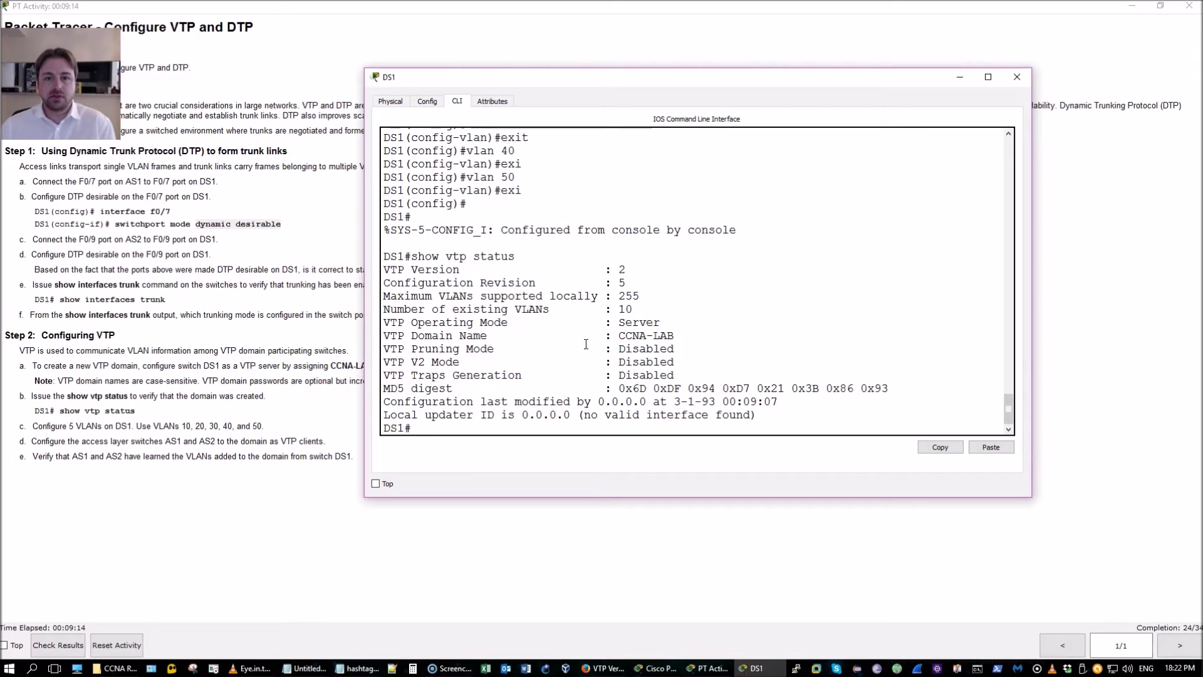
# Confirm DS1's VTP revision 5, then list its VLANs in brief to check VLANs 10–50
pyautogui.moveTo(625, 283); pyautogui.dragTo(385, 283)
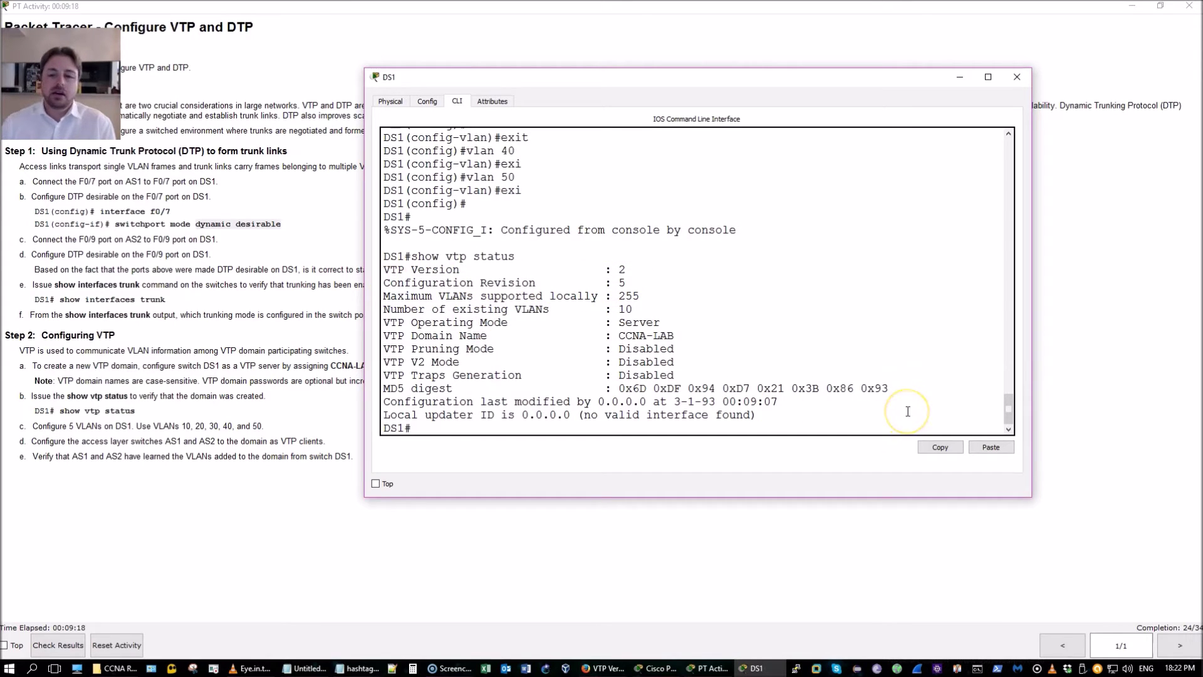
pyautogui.write('show vlan')
pyautogui.press('Tab')
pyautogui.write('b')
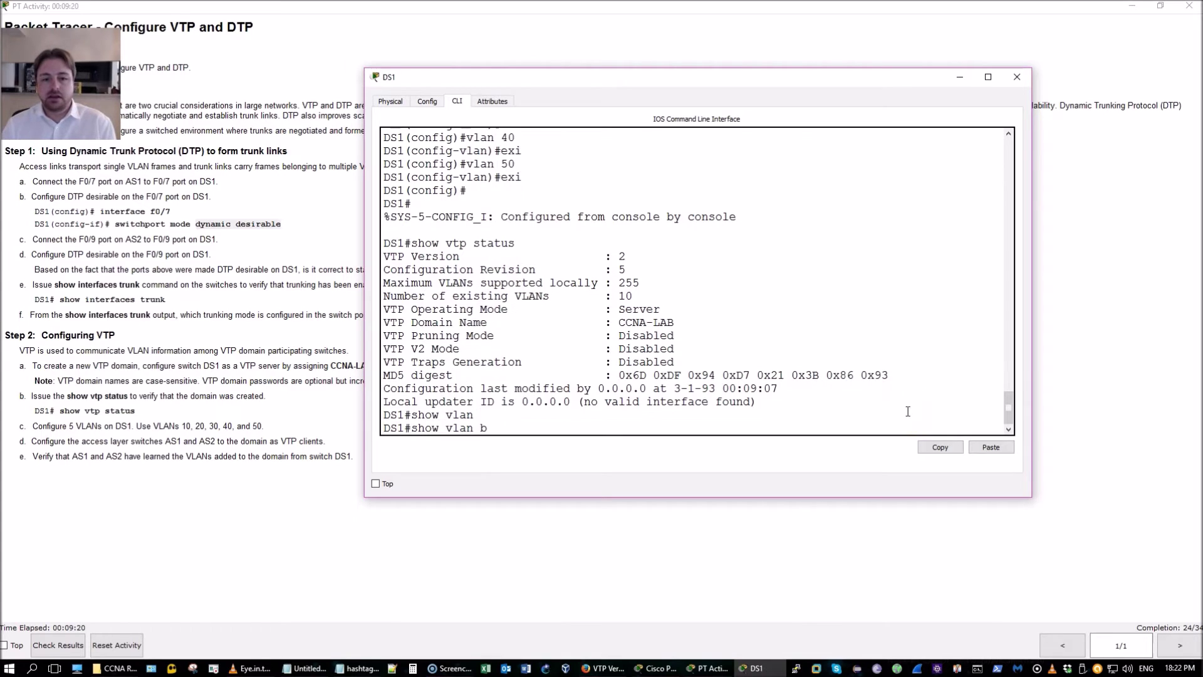
pyautogui.press('Tab')
pyautogui.press('Return')
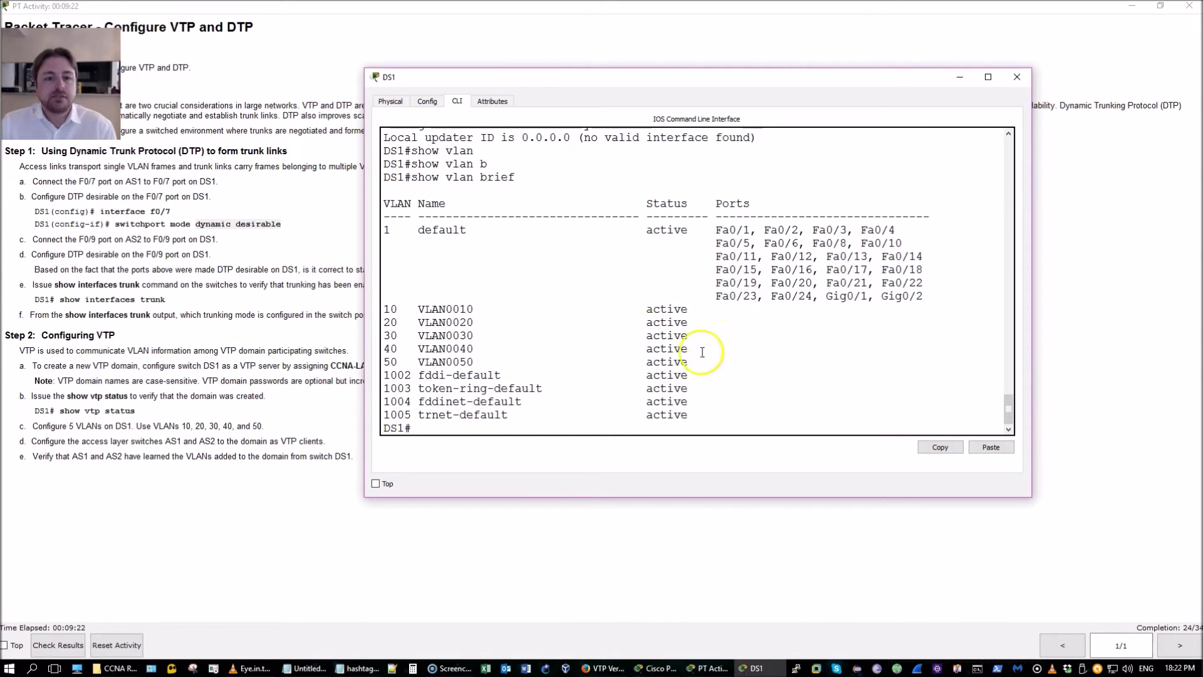
pyautogui.moveTo(706, 364); pyautogui.dragTo(582, 304)
# Show DS1's trunk interfaces, confirming Fa0/7 and Fa0/9 carry VLANs 1,10,20,30,40,50
pyautogui.press('Return')
pyautogui.write('show int')
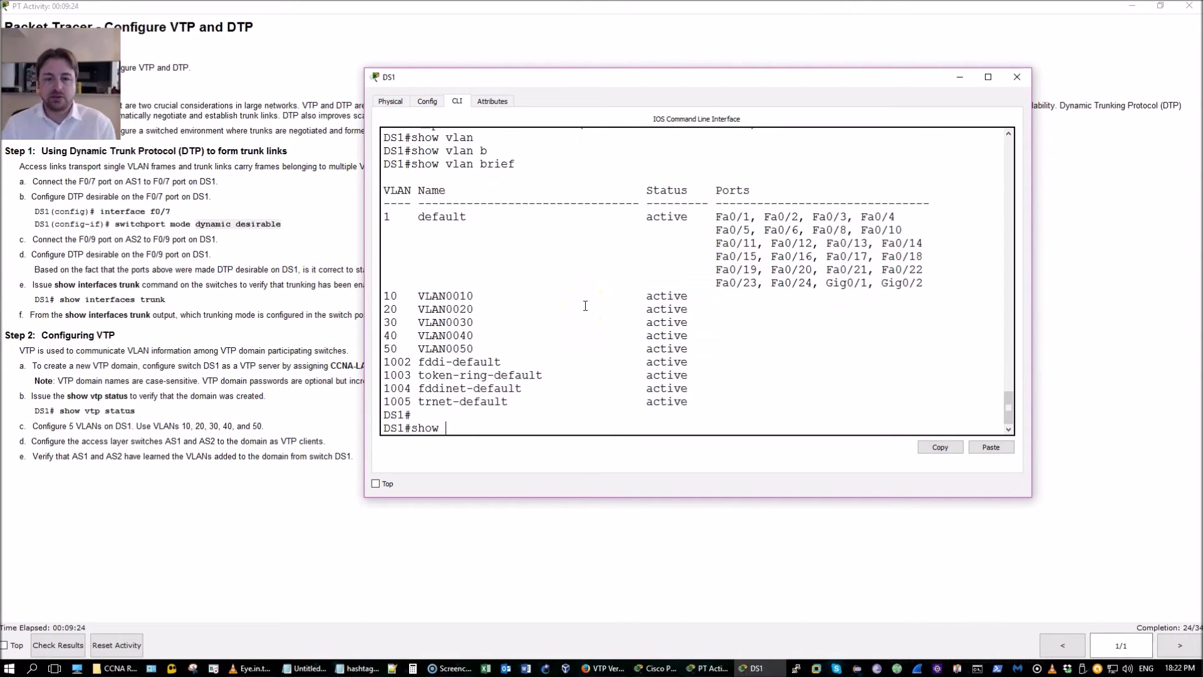
pyautogui.press('Tab')
pyautogui.write('tr')
pyautogui.press('Tab')
pyautogui.press('Return')
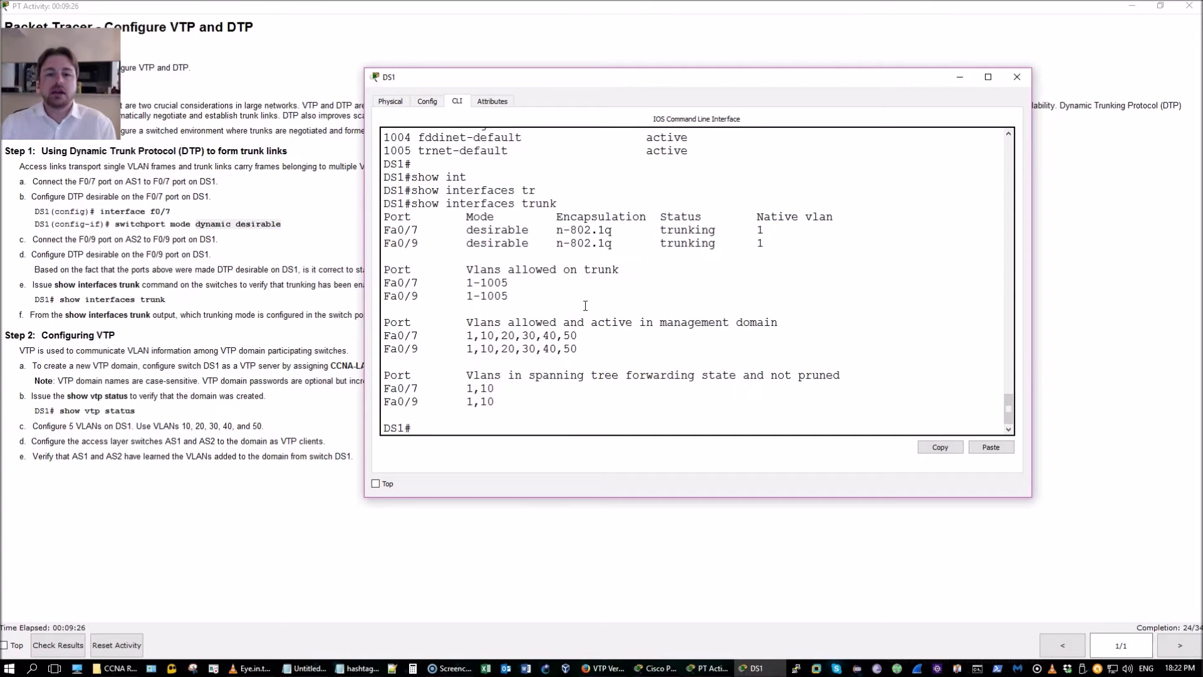
pyautogui.moveTo(583, 338); pyautogui.dragTo(392, 321)
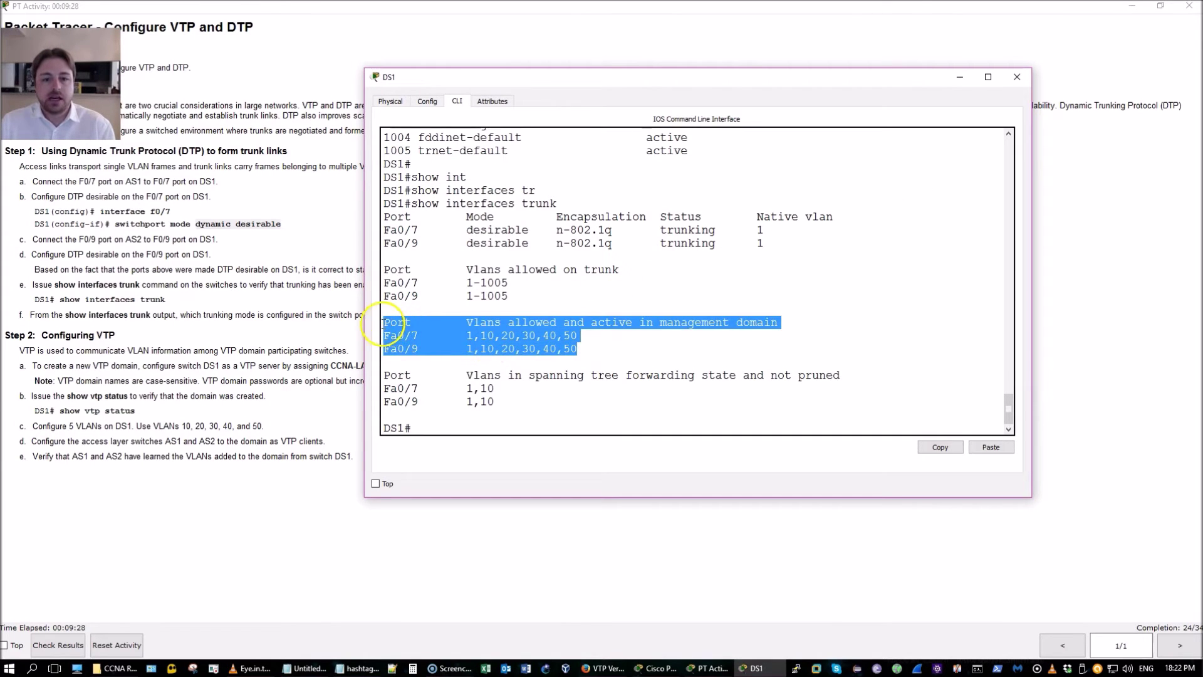
pyautogui.click(413, 328)
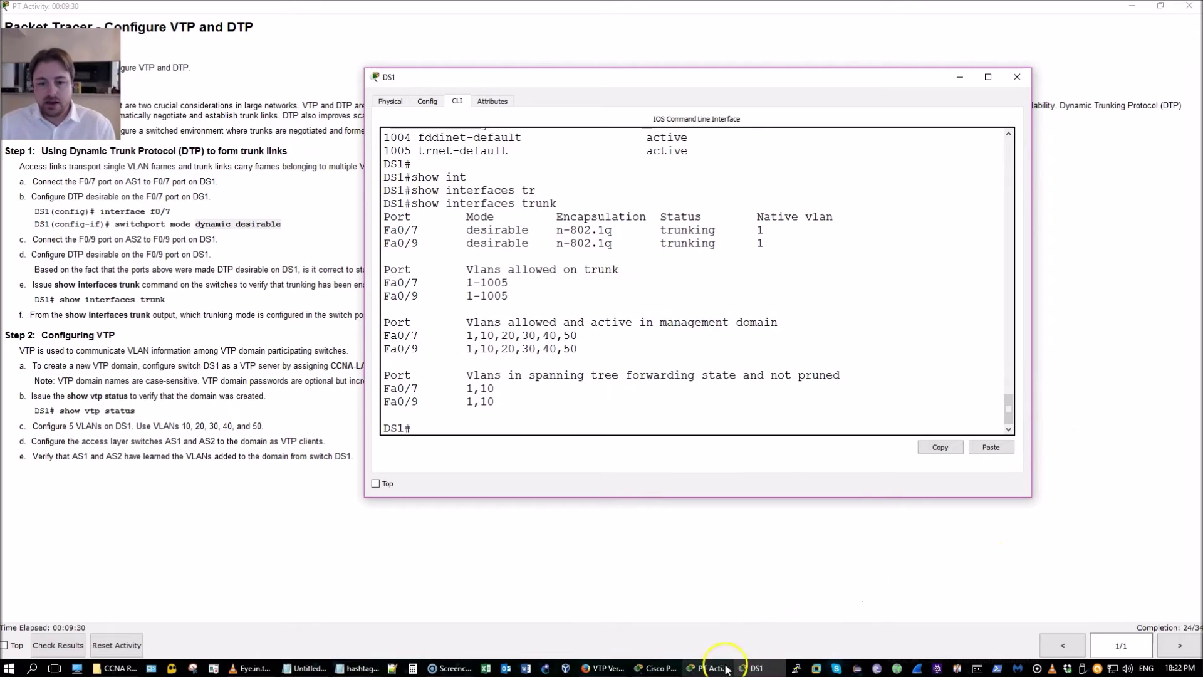
# Open AS1's CLI in a widened window and enter privileged mode
pyautogui.click(664, 668)
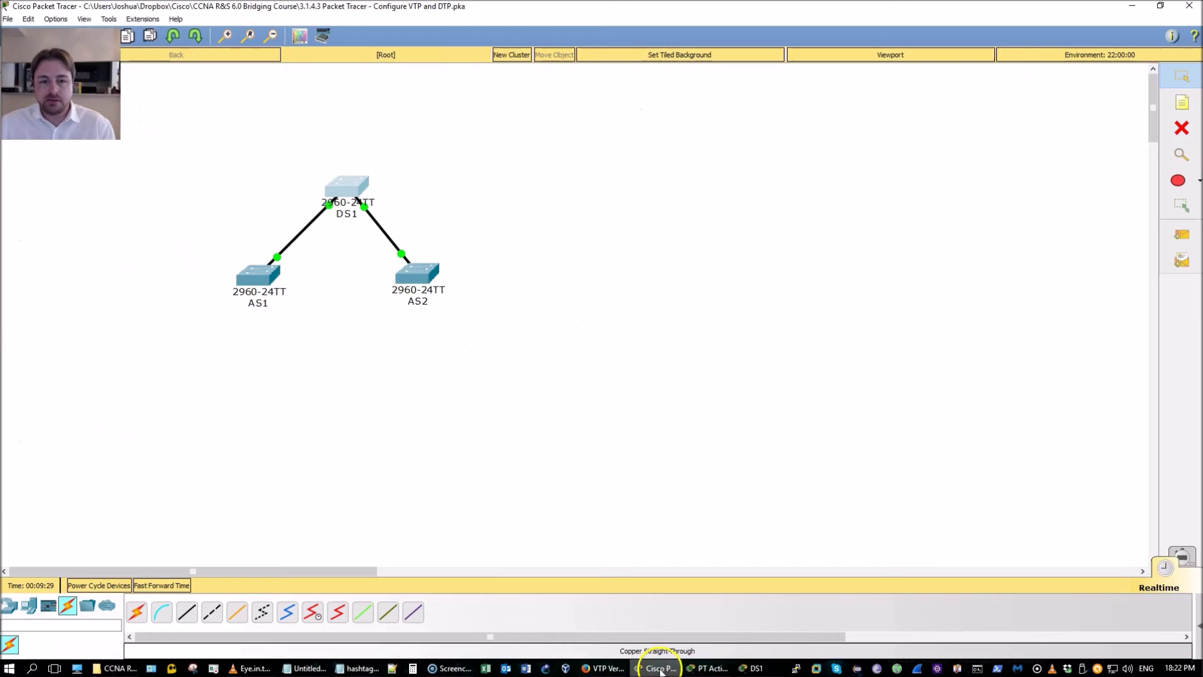
pyautogui.click(265, 282)
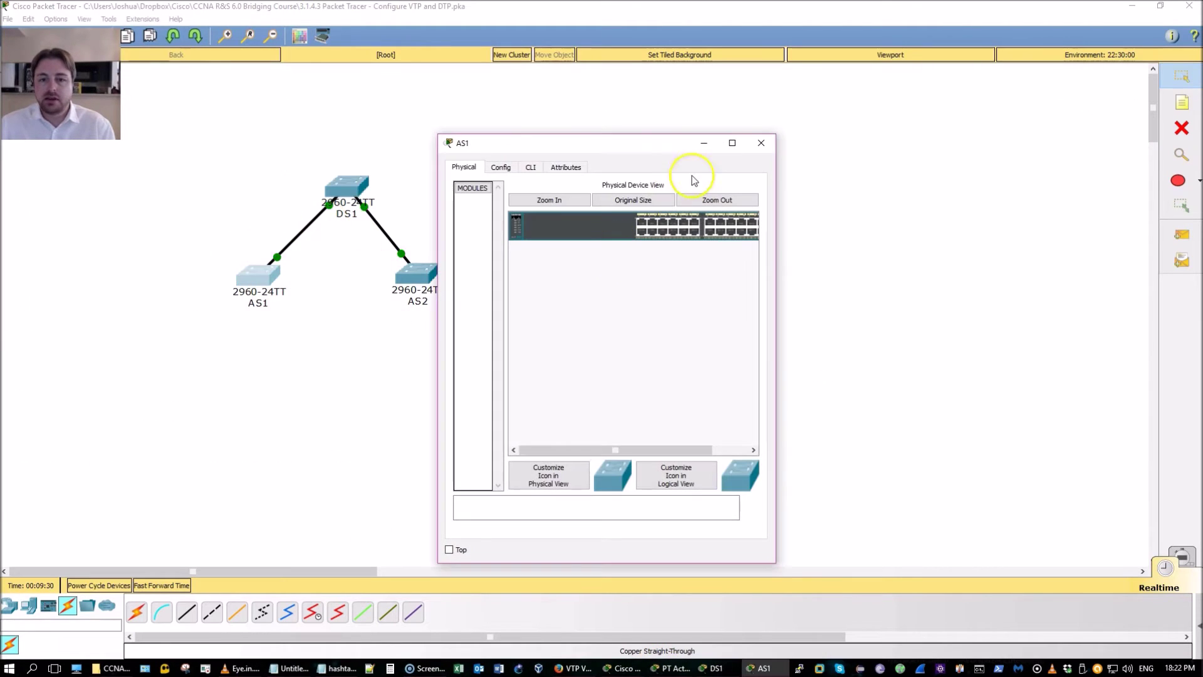
pyautogui.click(530, 167)
pyautogui.moveTo(775, 182); pyautogui.dragTo(1066, 175)
pyautogui.moveTo(912, 151); pyautogui.dragTo(870, 84)
pyautogui.press('Return')
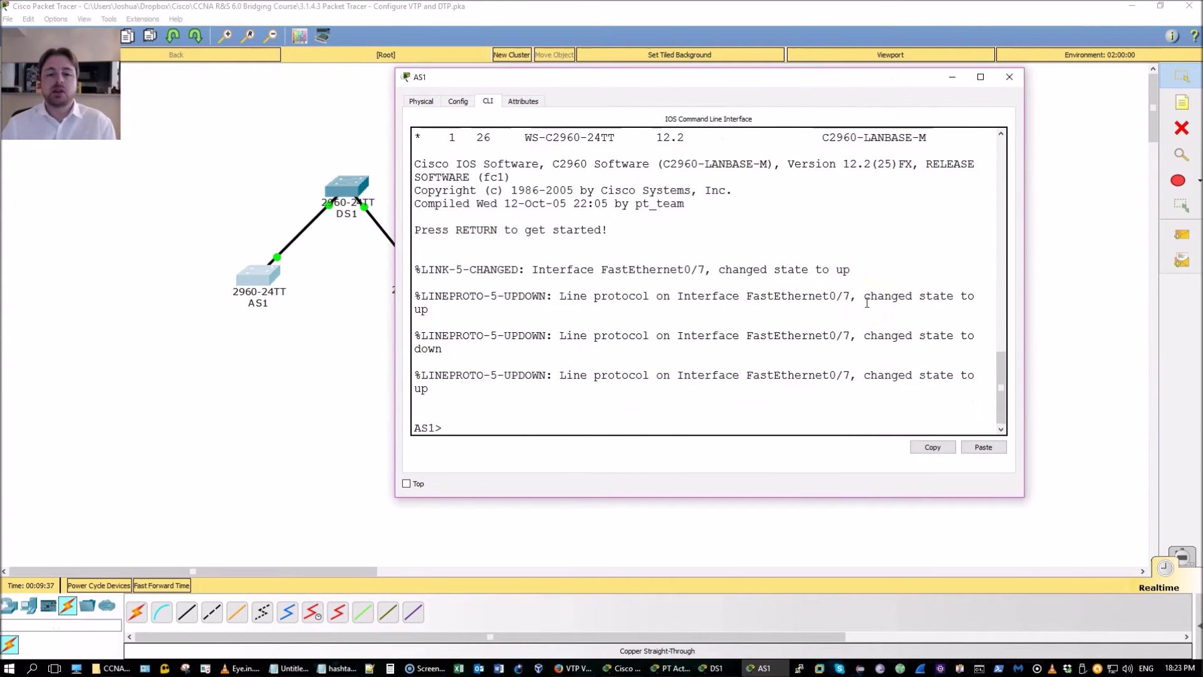
pyautogui.write('en')
pyautogui.press('Return')
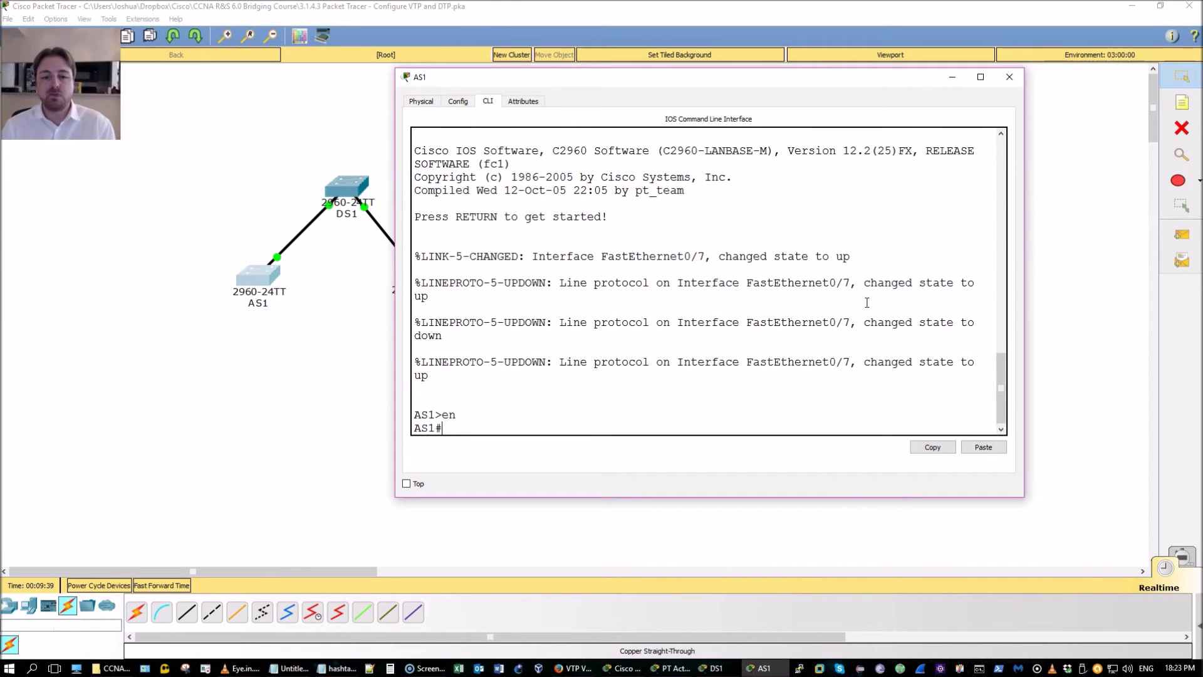
# Run show vlan brief and show interfaces trunk on AS1, noting Fa0/7 trunking in auto mode
pyautogui.write('show')
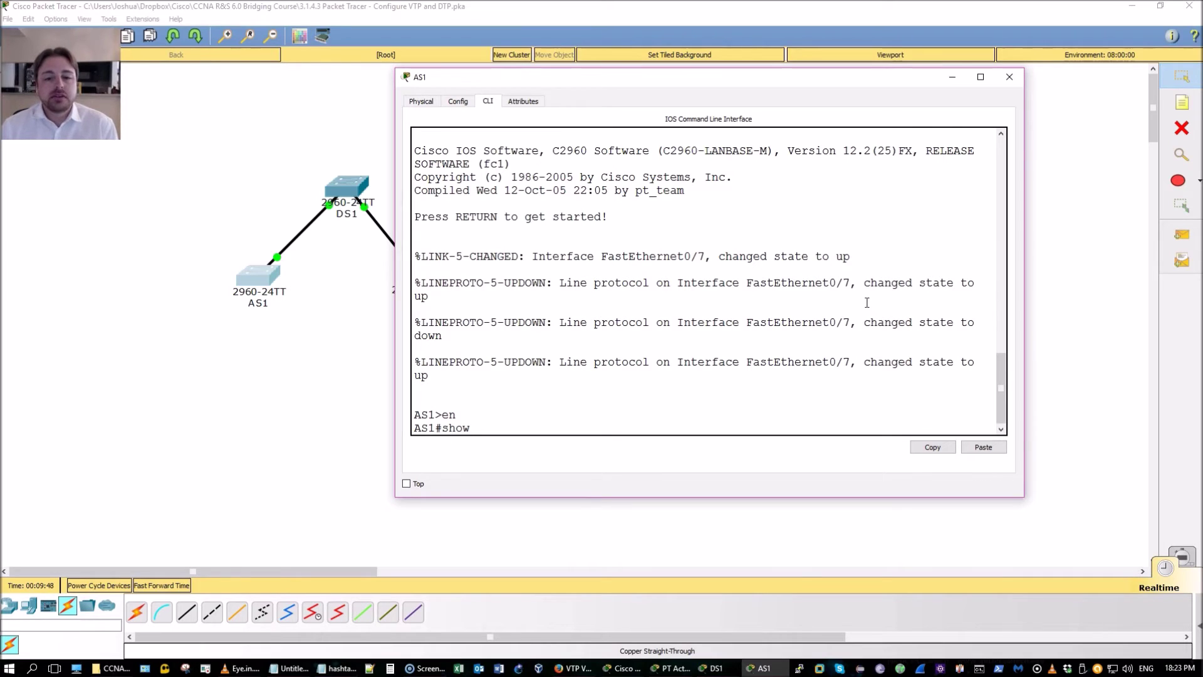
pyautogui.write('vlan b')
pyautogui.press('Return')
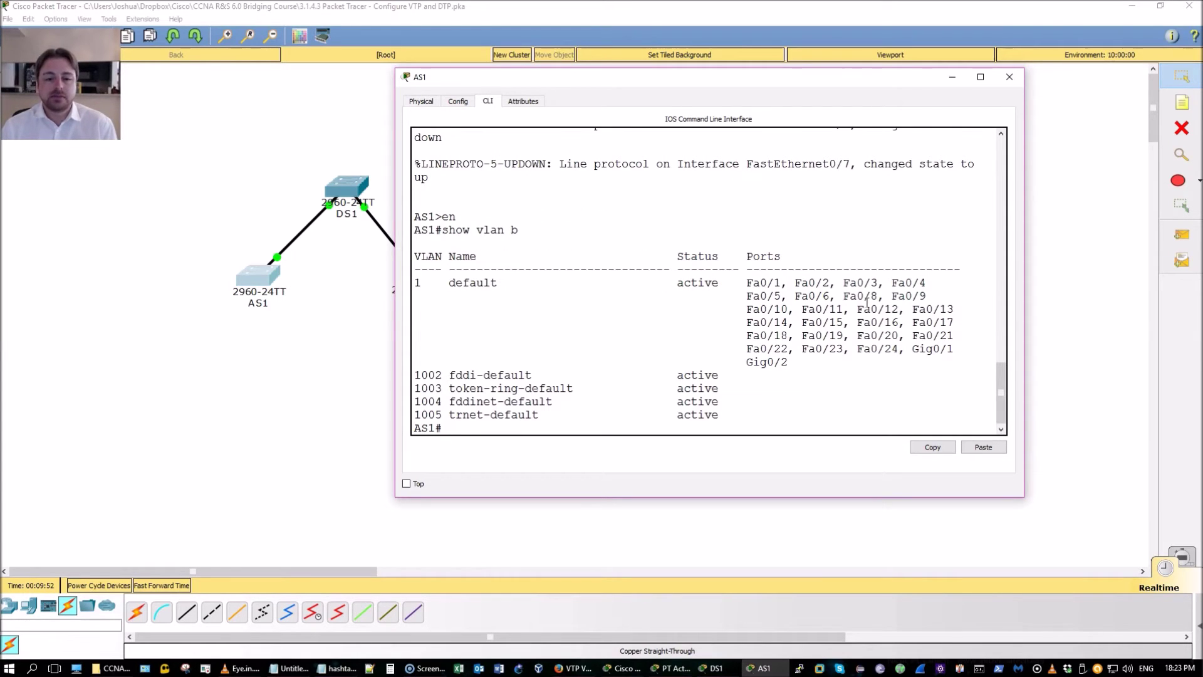
pyautogui.write('show int tru')
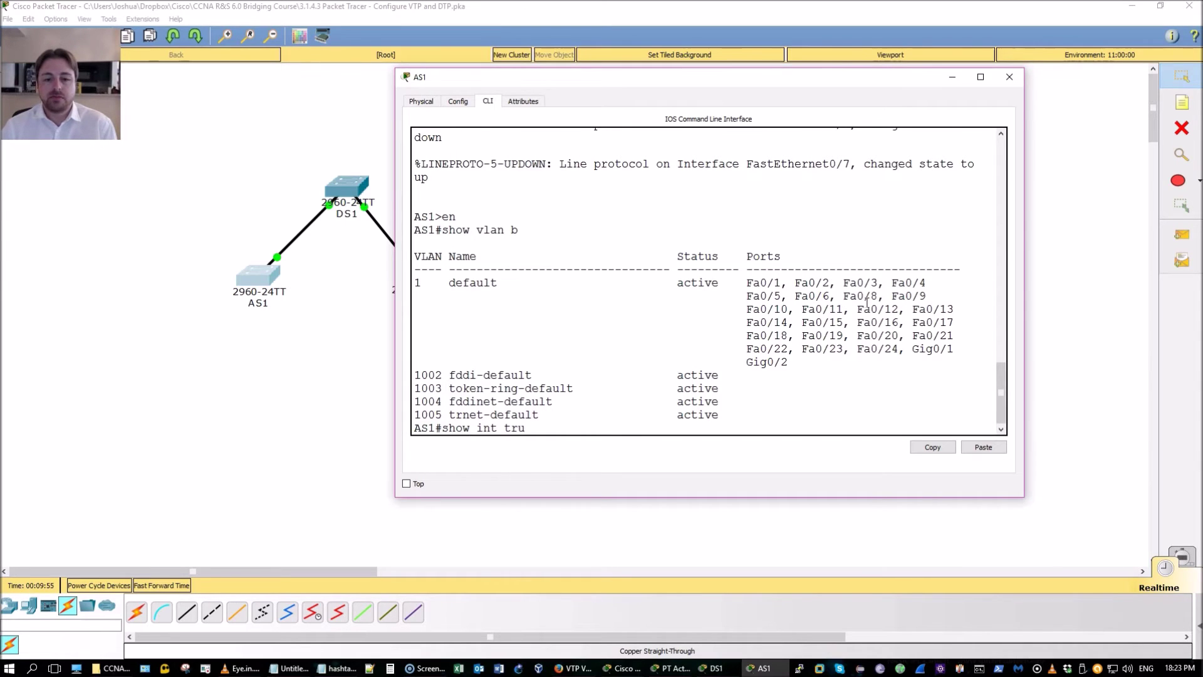
pyautogui.press('Tab')
pyautogui.press('Return')
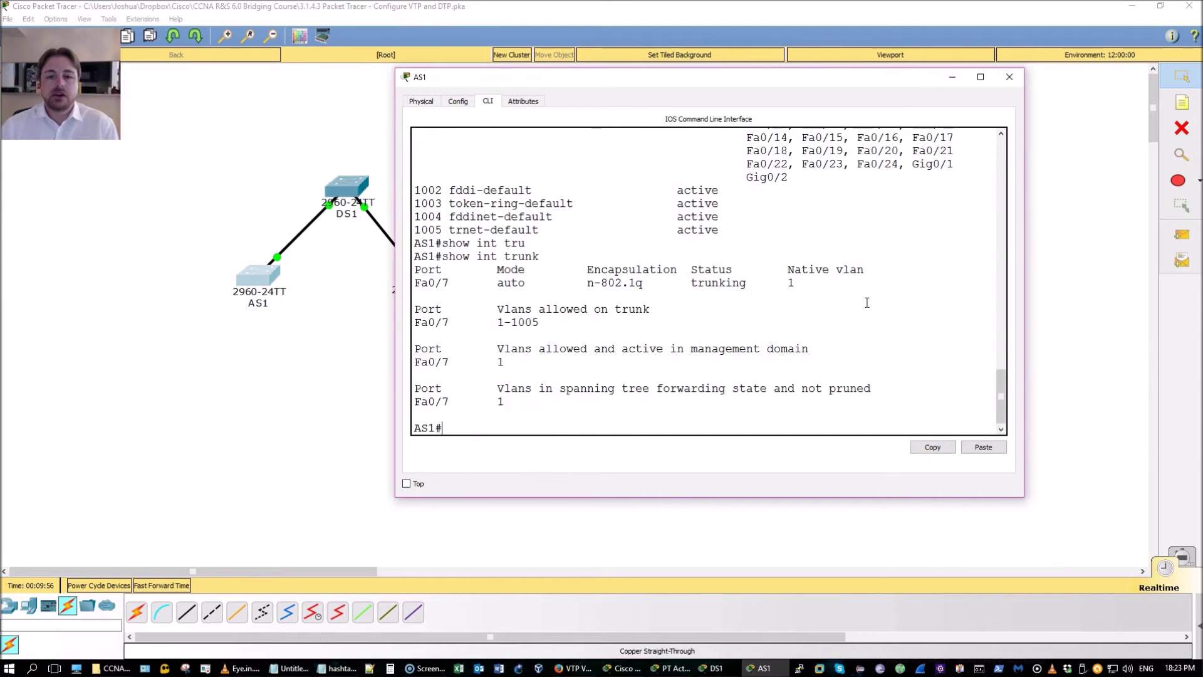
pyautogui.click(495, 278)
pyautogui.doubleClick(510, 283)
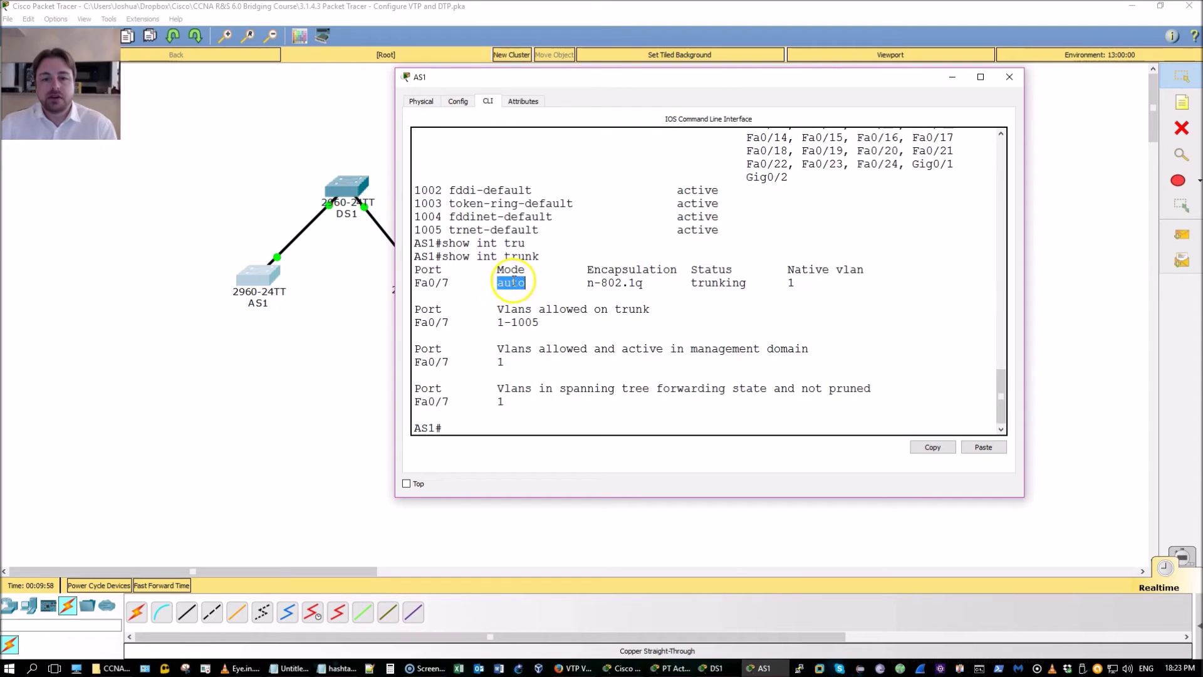
pyautogui.moveTo(581, 283); pyautogui.dragTo(725, 285)
pyautogui.click(793, 327)
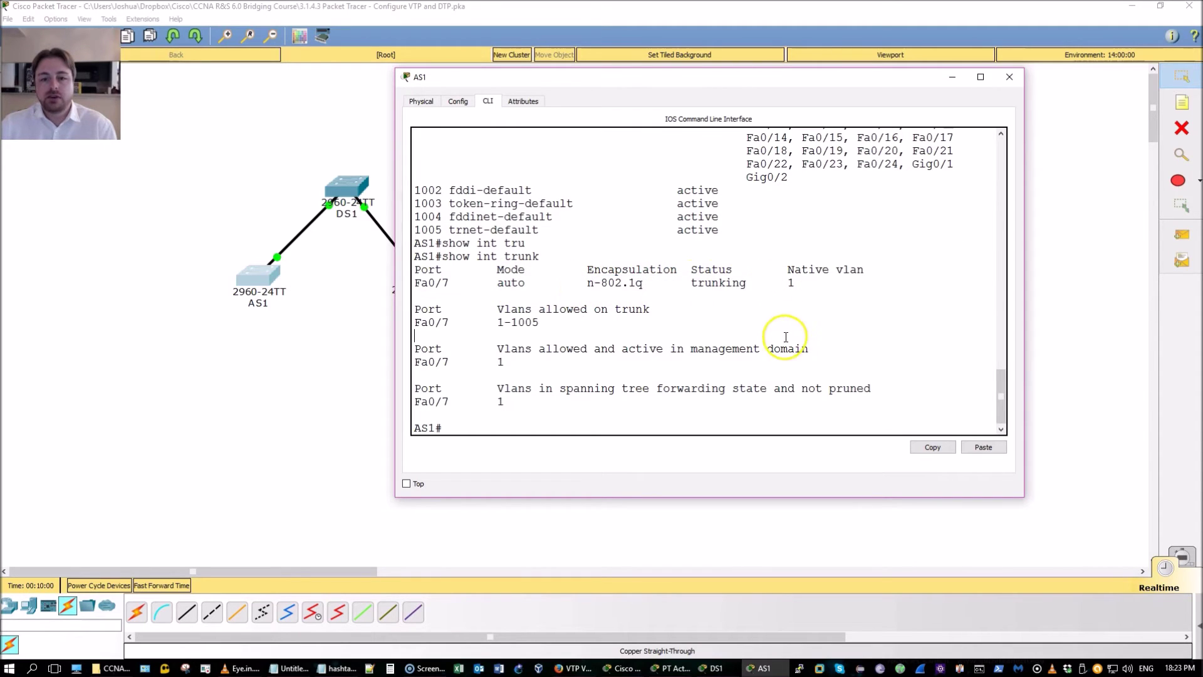
# Check AS1's VTP status: server mode, domain CCNA-LAB, revision 0
pyautogui.write('show ')
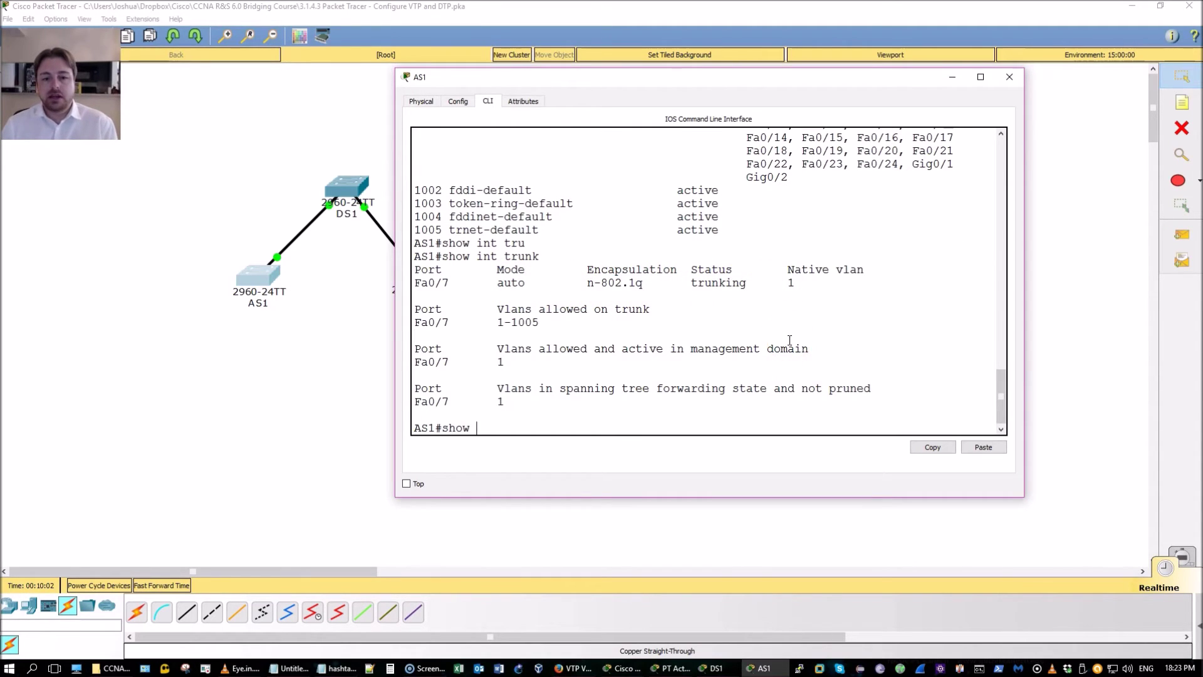
pyautogui.write('vtp sta')
pyautogui.press('Tab')
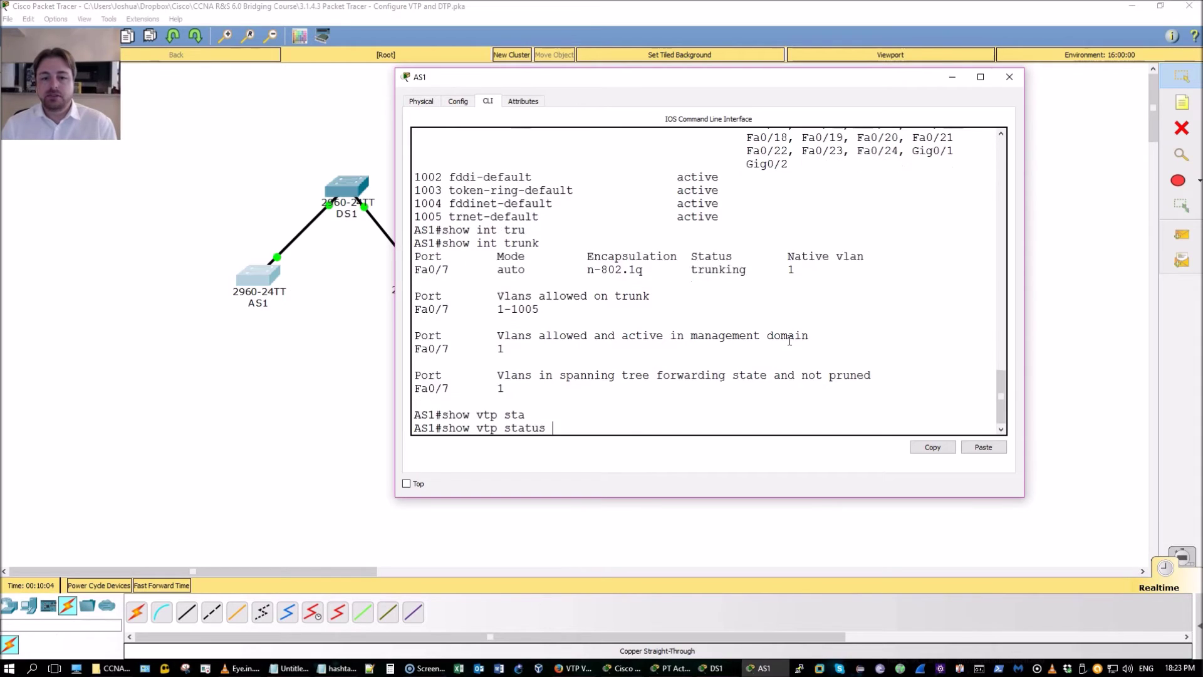
pyautogui.press('Return')
pyautogui.moveTo(714, 336); pyautogui.dragTo(452, 336)
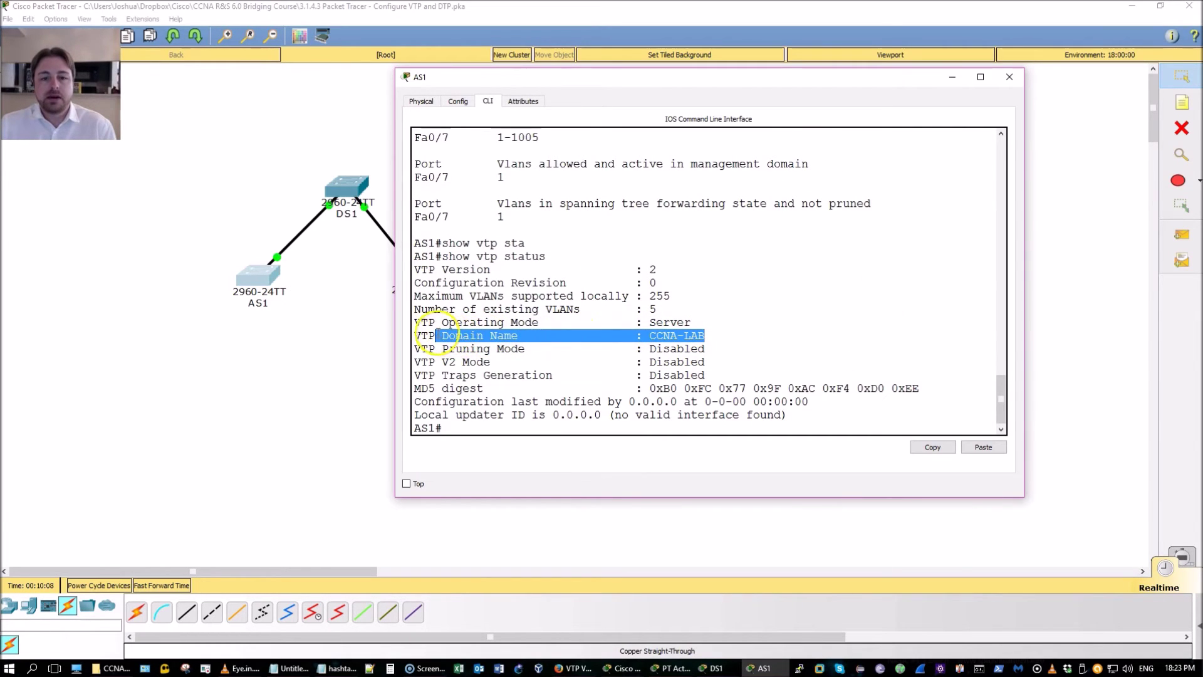
pyautogui.moveTo(539, 282); pyautogui.dragTo(651, 295)
pyautogui.click(741, 388)
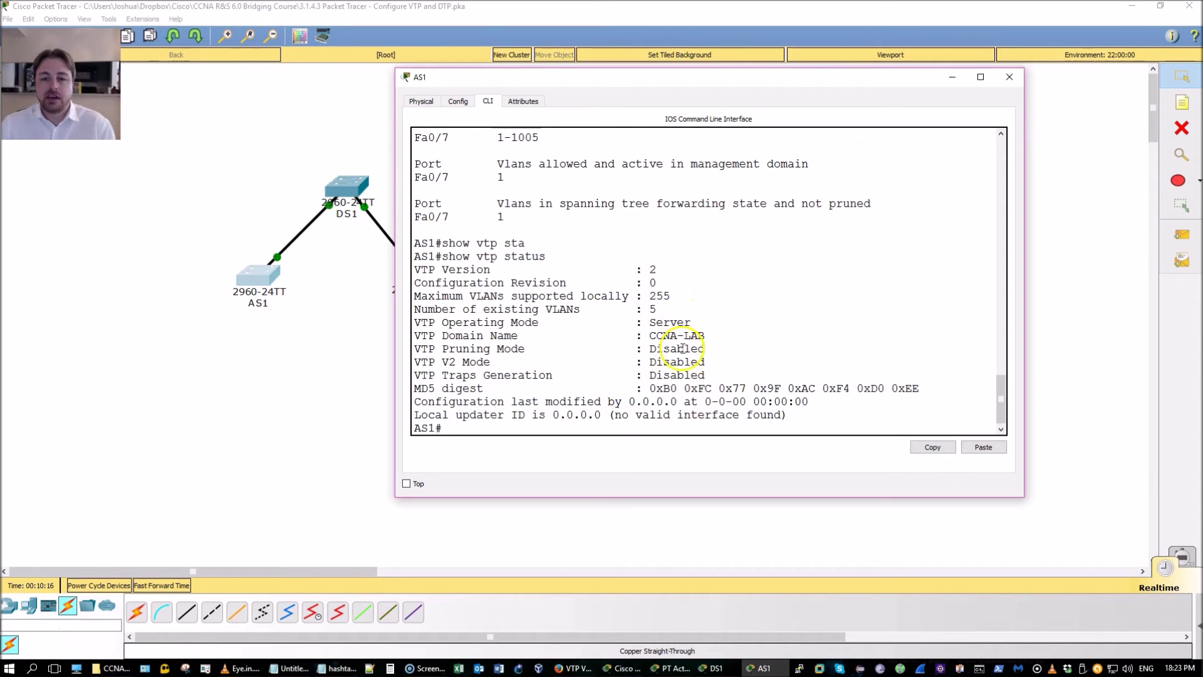
# Make AS1 a VTP client and set the domain's VTP password
pyautogui.write('conf t')
pyautogui.press('Return')
pyautogui.write('vtp')
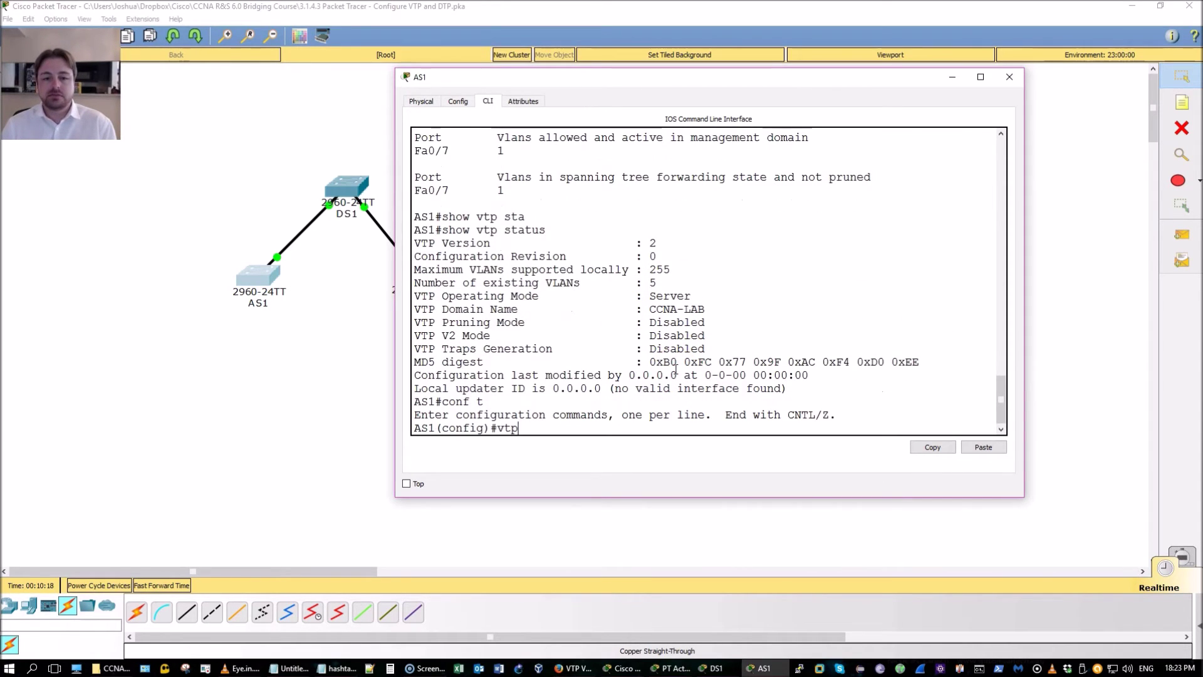
pyautogui.write(' mode client')
pyautogui.press('Return')
pyautogui.write('vtp ')
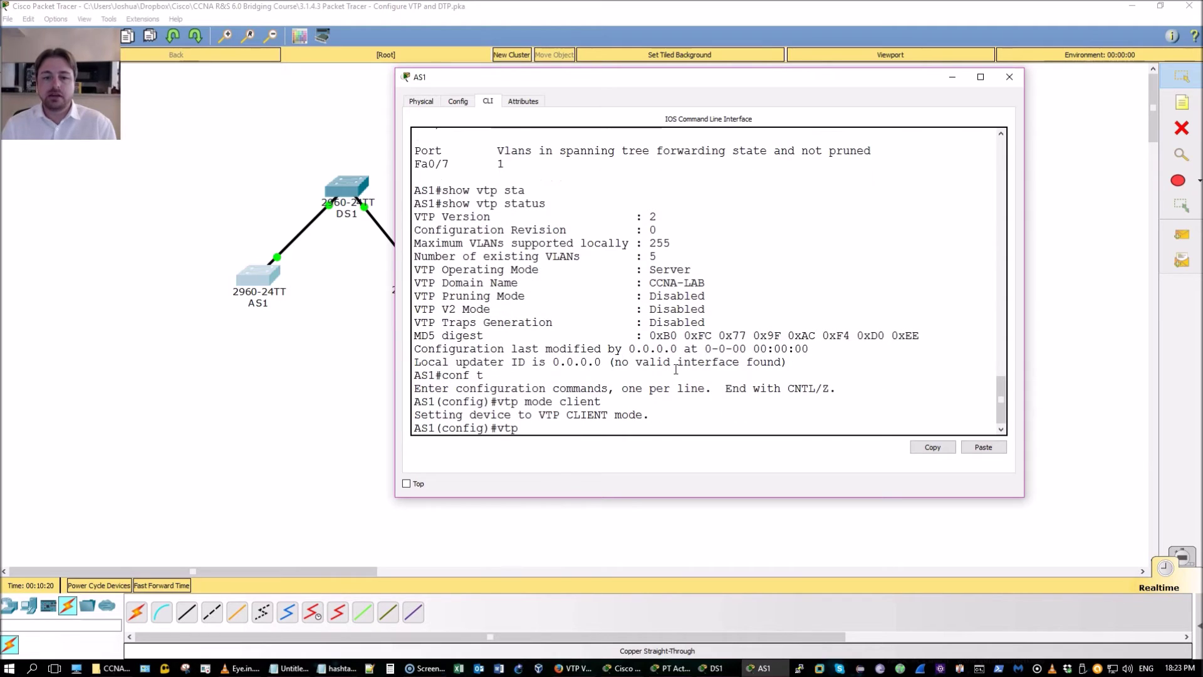
pyautogui.write('pass')
pyautogui.press('Tab')
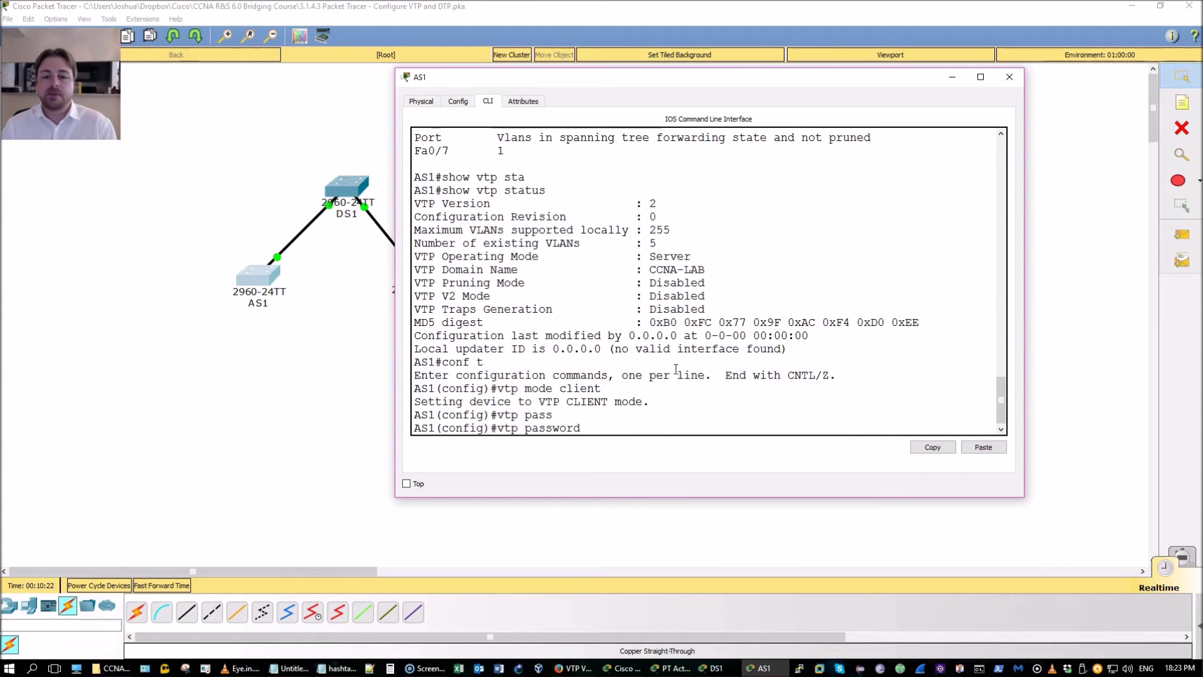
pyautogui.write('cisco12345')
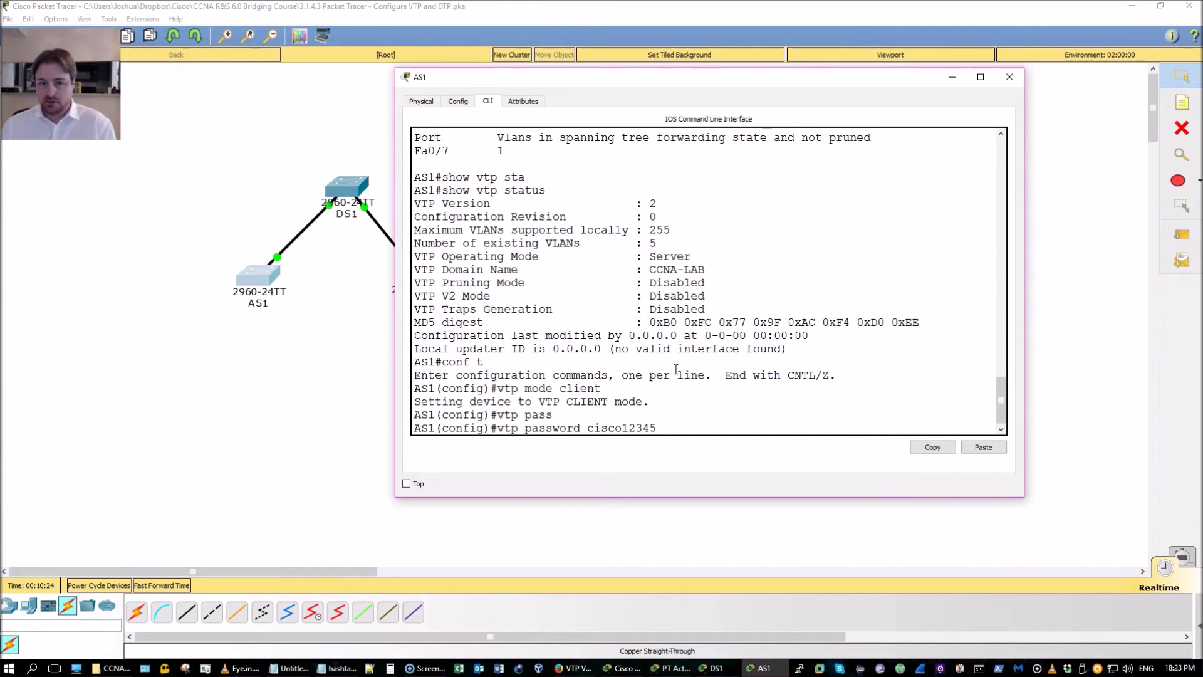
pyautogui.press('Return')
pyautogui.hotkey('ctrl', 'z')
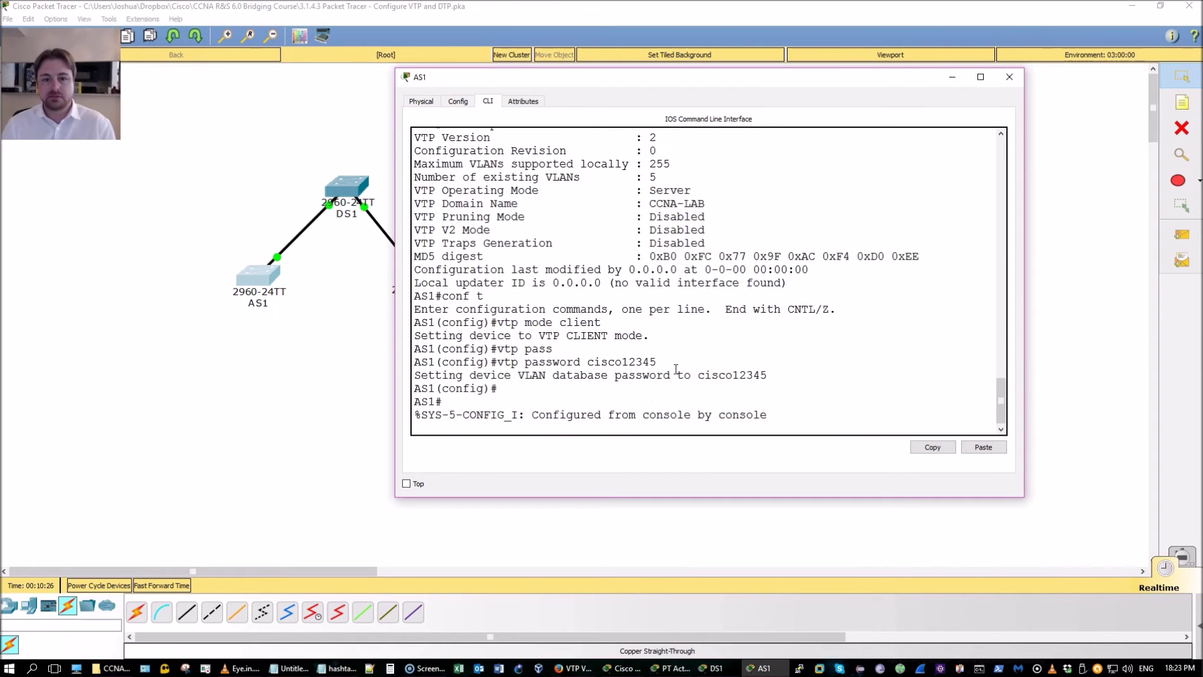
# Check AS1's VTP status shows revision 5 and that VLANs 10–50 were learned
pyautogui.write('show vtp st')
pyautogui.press('Tab')
pyautogui.press('Return')
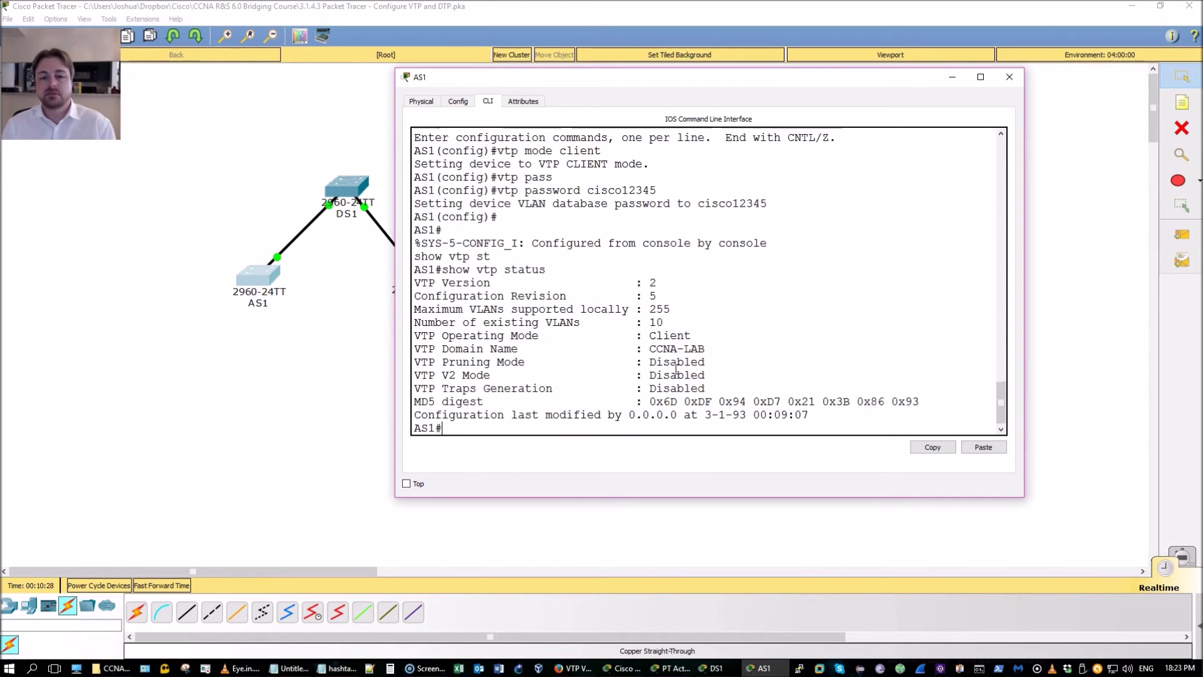
pyautogui.write('sho')
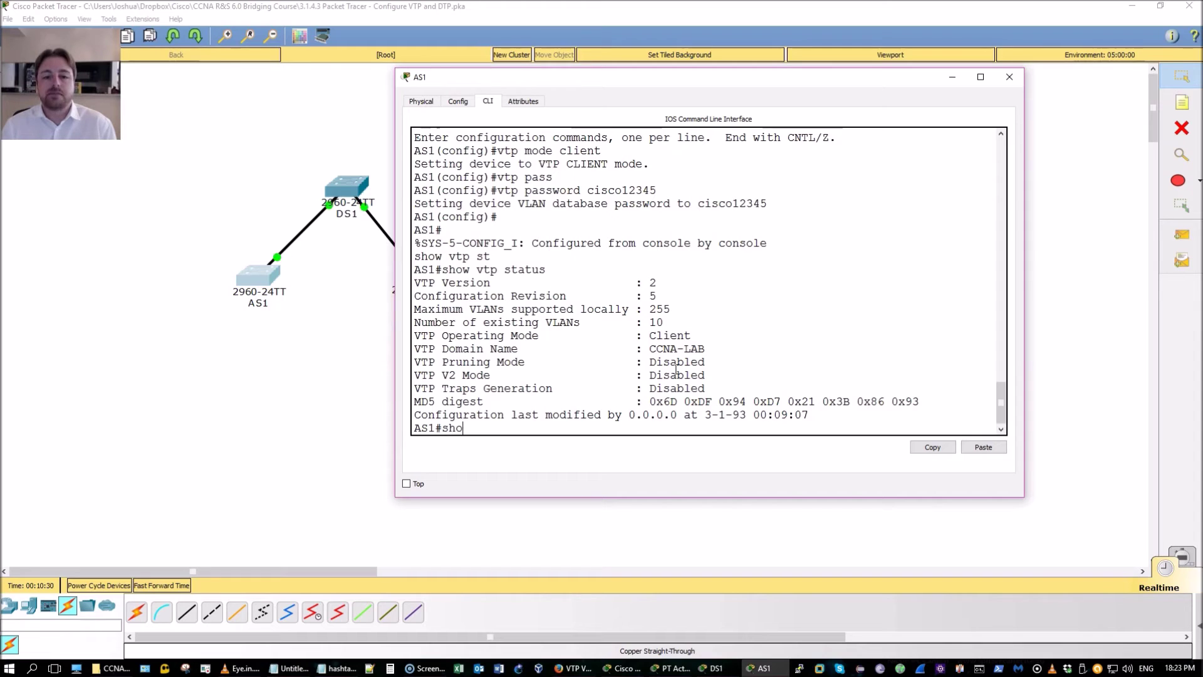
pyautogui.write('w vlan b')
pyautogui.press('Tab')
pyautogui.press('Return')
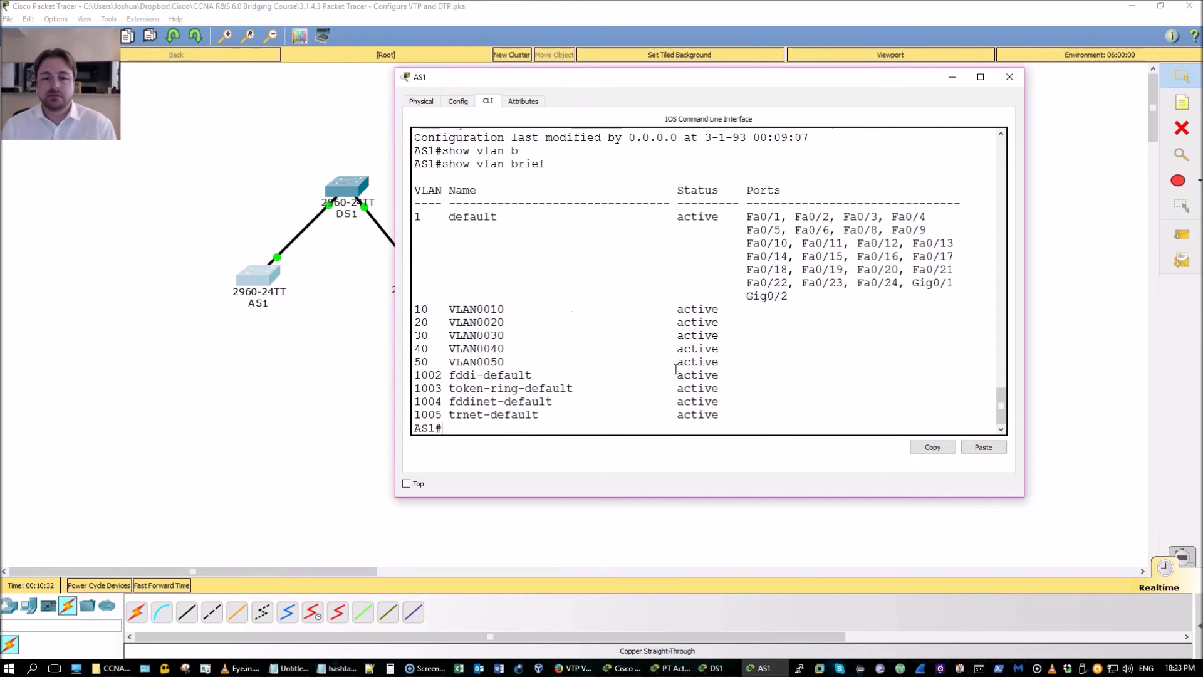
# Close AS1's window and open AS2's CLI in privileged mode
pyautogui.click(759, 668)
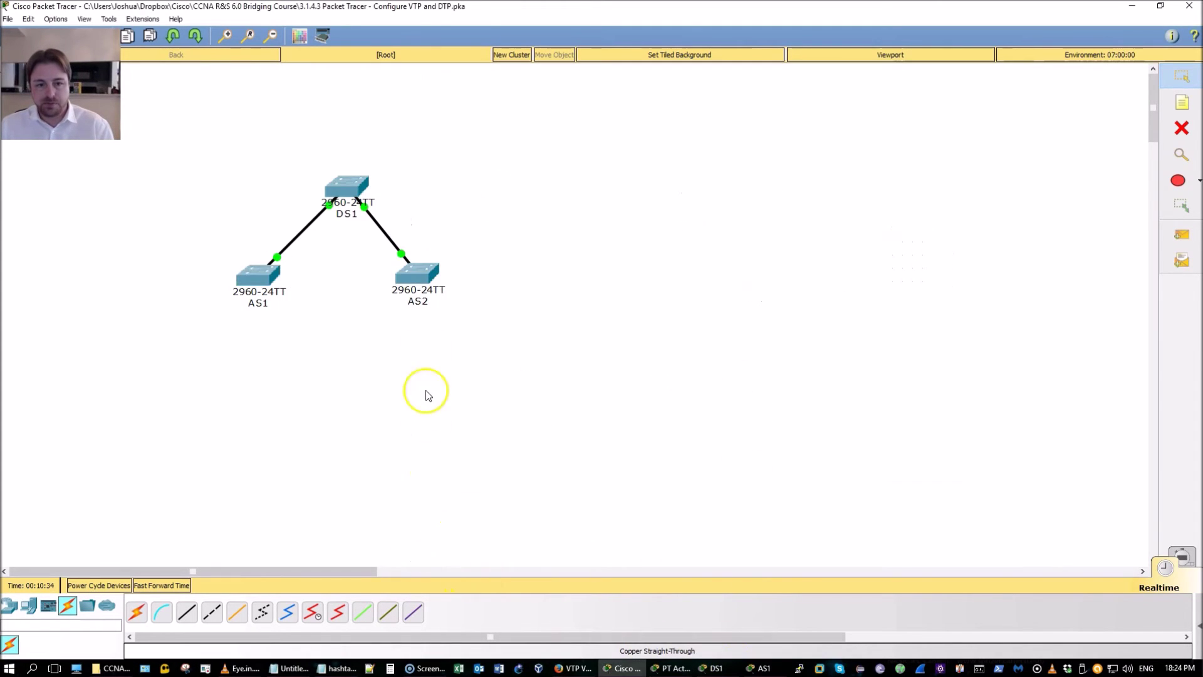
pyautogui.click(419, 282)
pyautogui.click(530, 168)
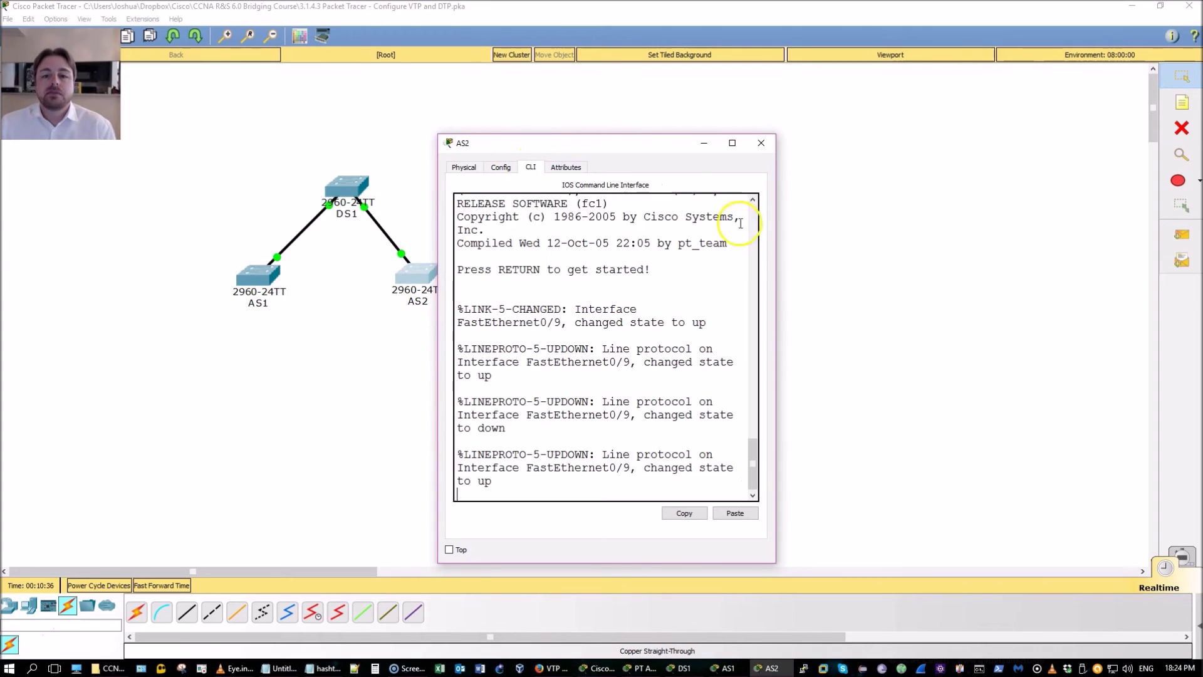
pyautogui.moveTo(776, 223); pyautogui.dragTo(1022, 235)
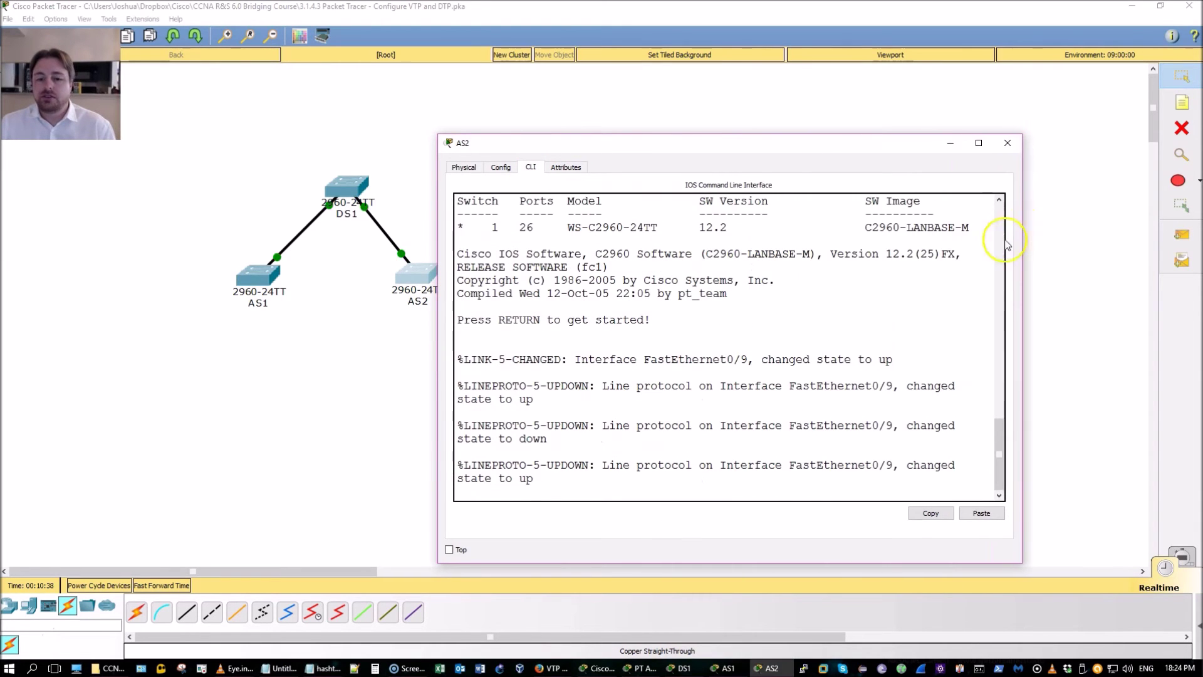
pyautogui.press('Return')
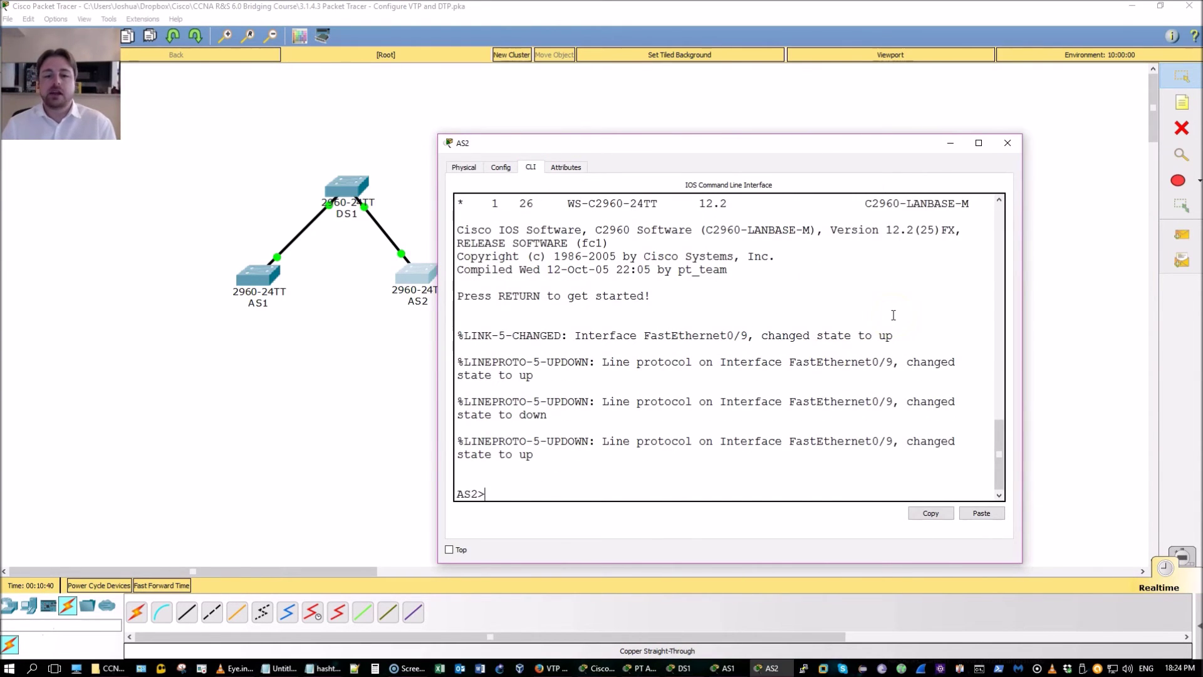
pyautogui.write('en')
pyautogui.press('Return')
# Set AS2 to VTP client mode
pyautogui.write('conf t')
pyautogui.press('Return')
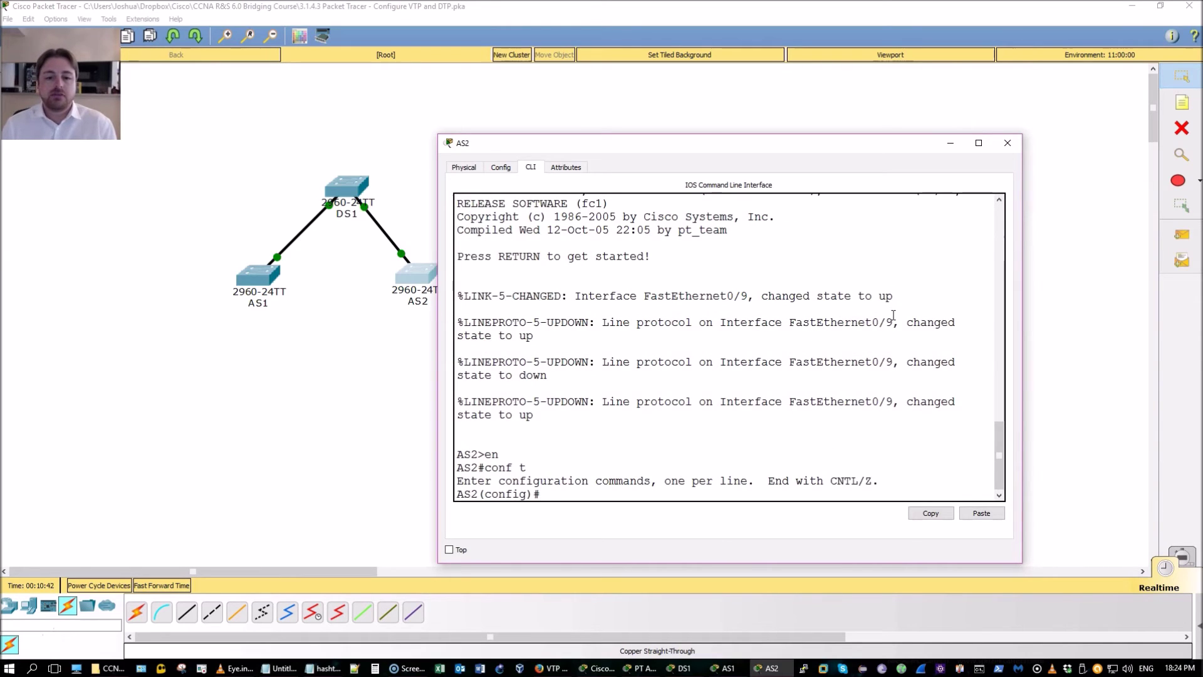
pyautogui.write('vtp ')
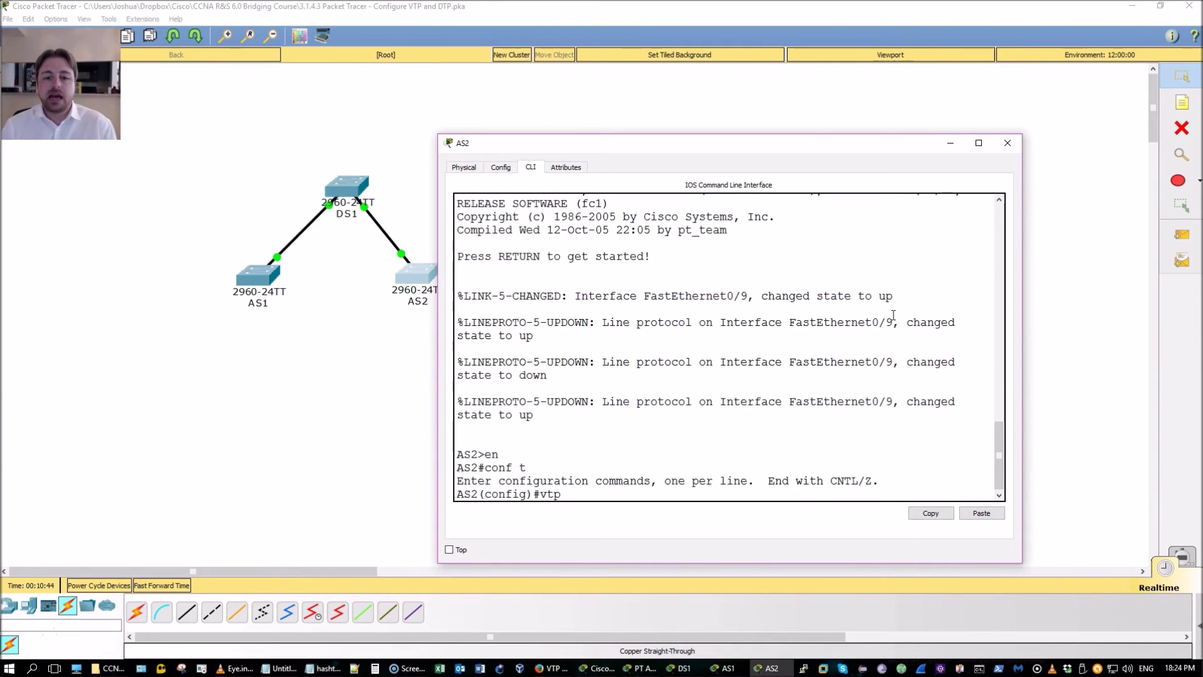
pyautogui.write('mode client')
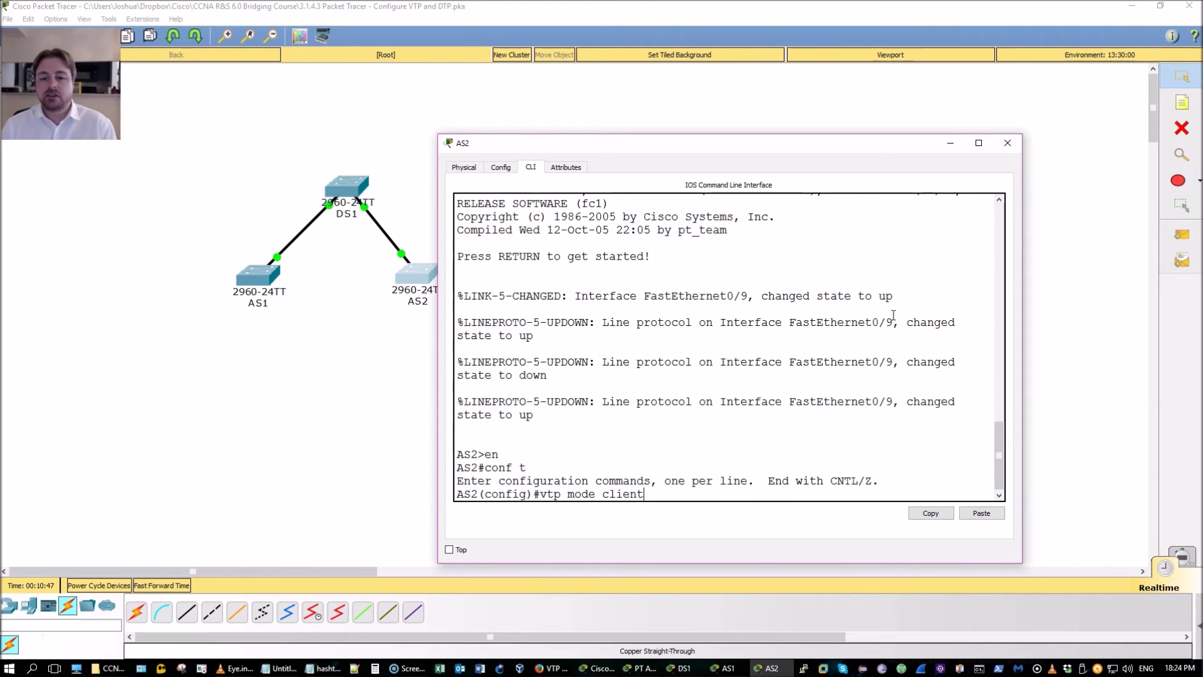
pyautogui.press('Return')
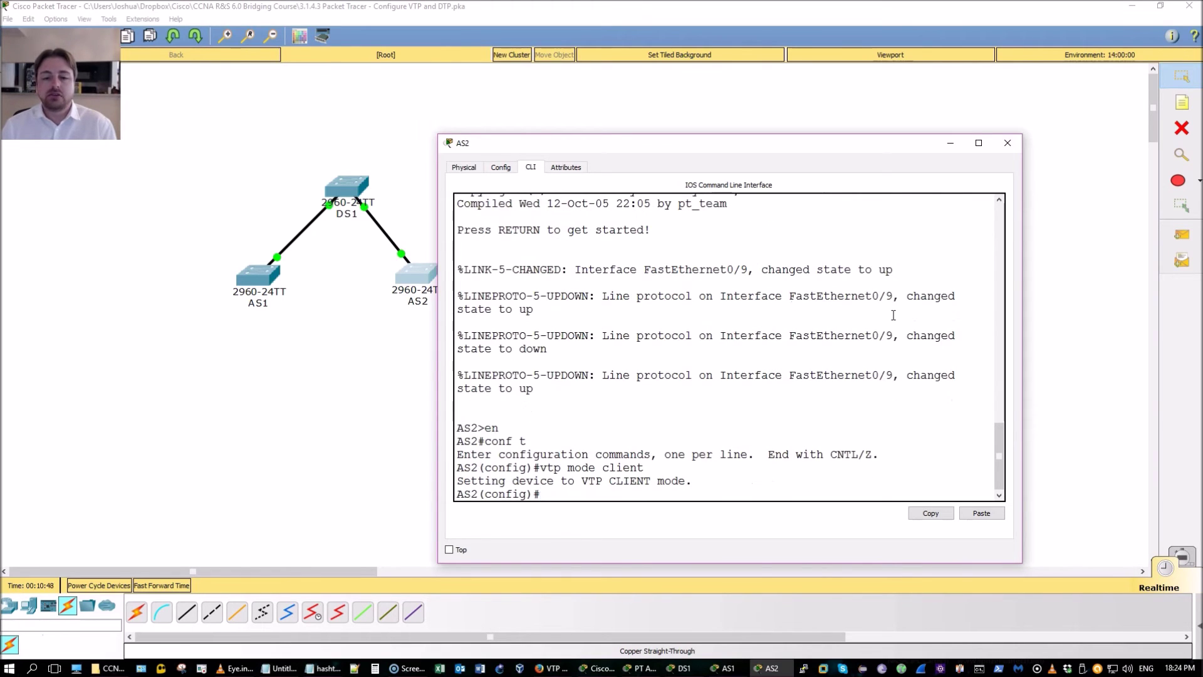
pyautogui.write('vtp')
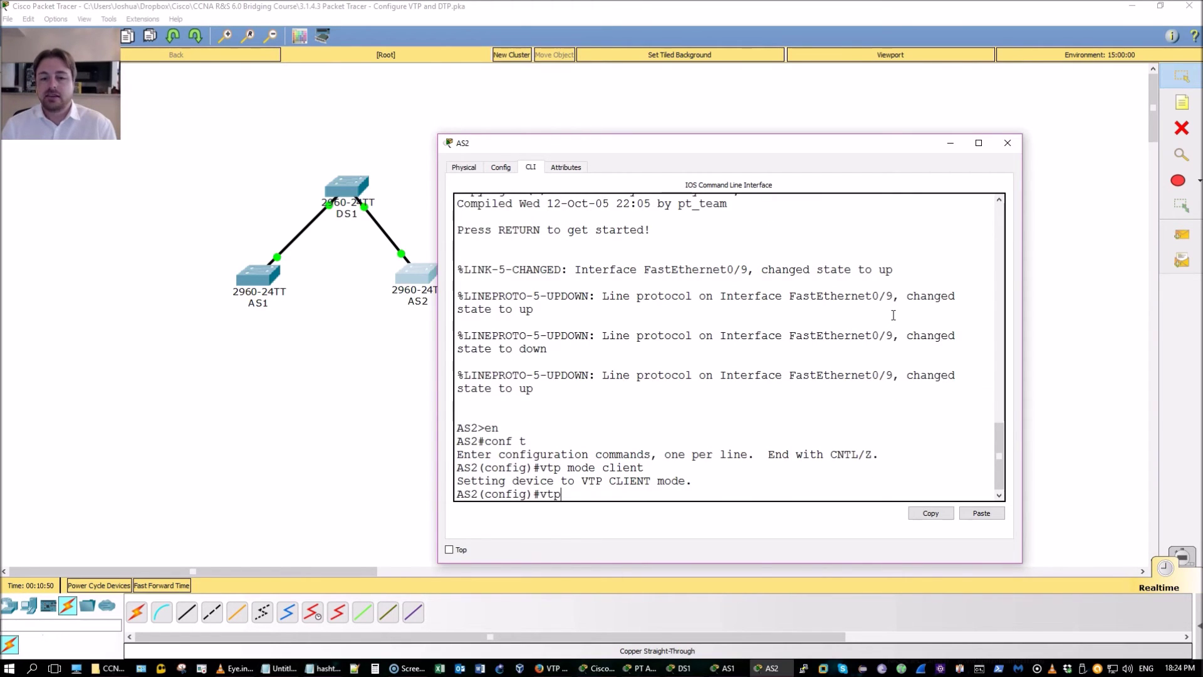
pyautogui.write(' mode')
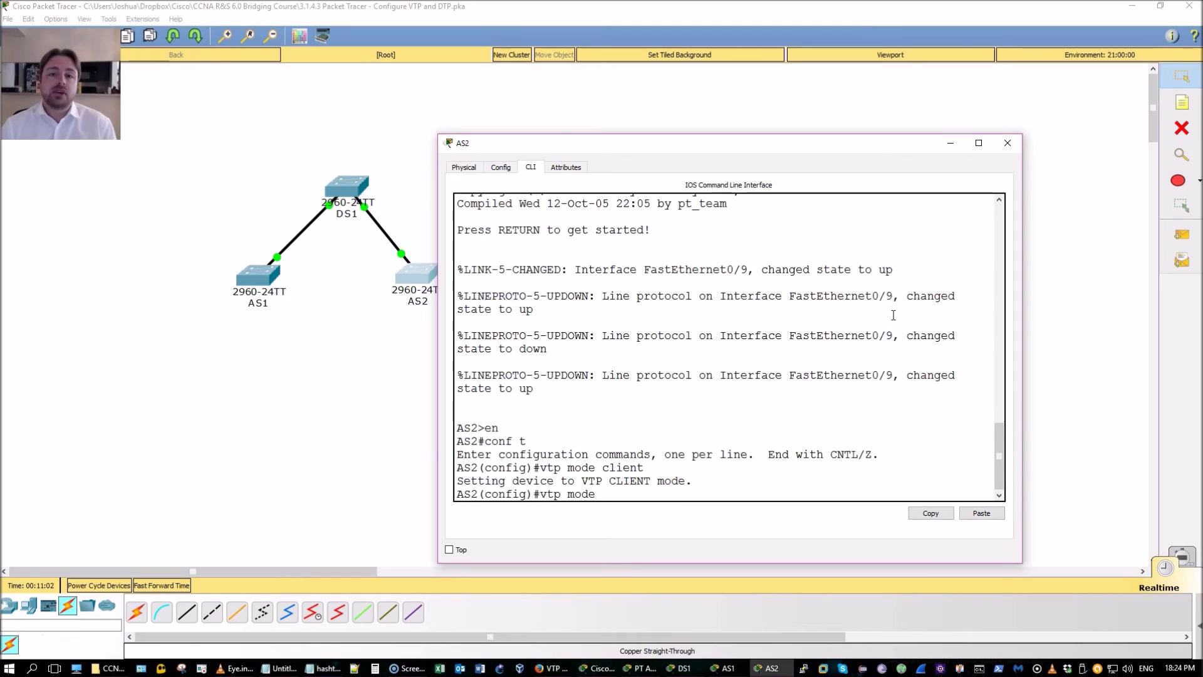
pyautogui.hotkey('ctrl', 'z')
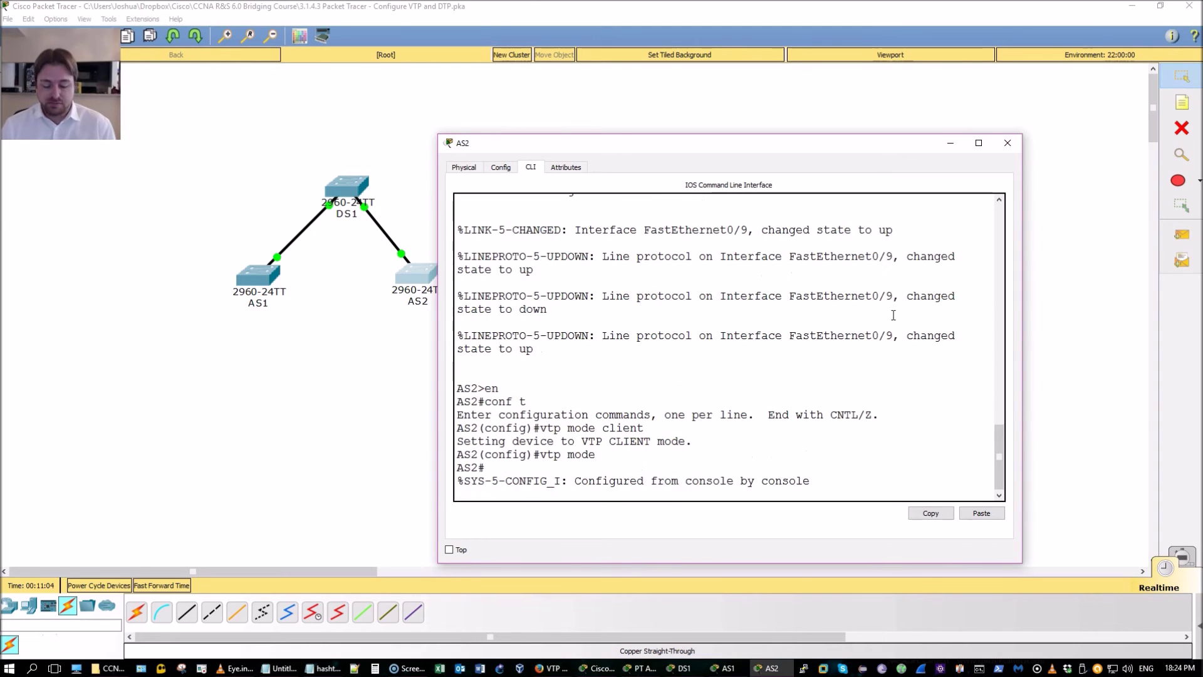
pyautogui.press('Return')
pyautogui.press('Return')
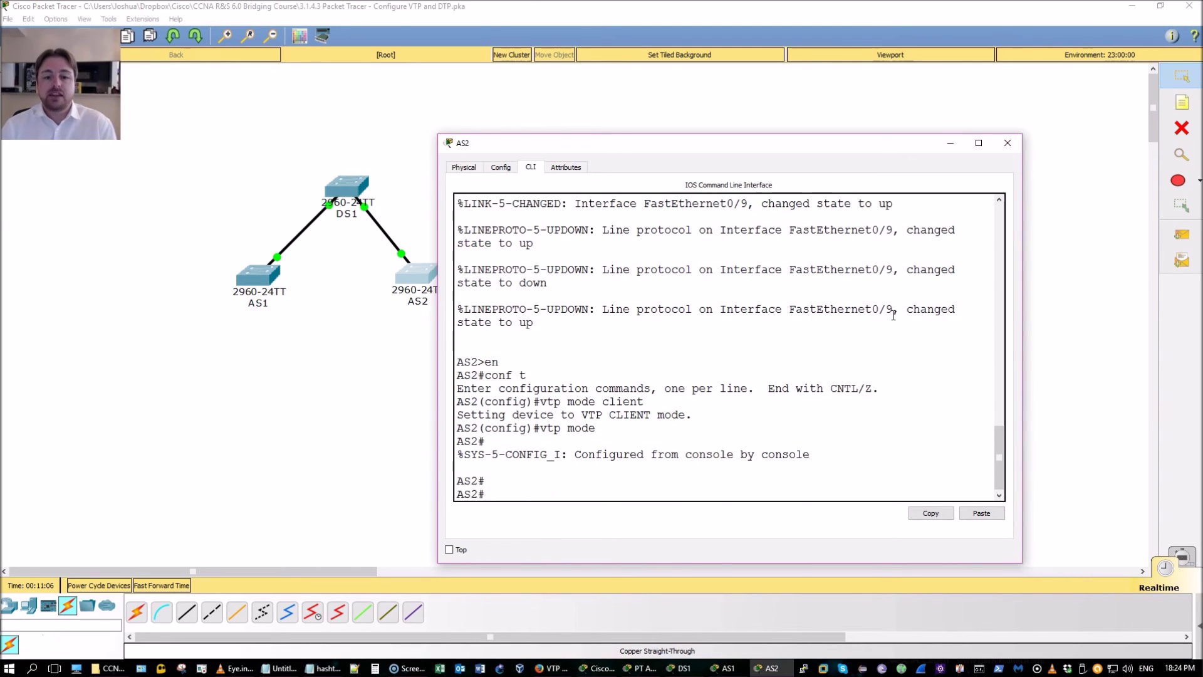
# Delete AS2's vlan.dat file
pyautogui.write('de')
pyautogui.press('Tab')
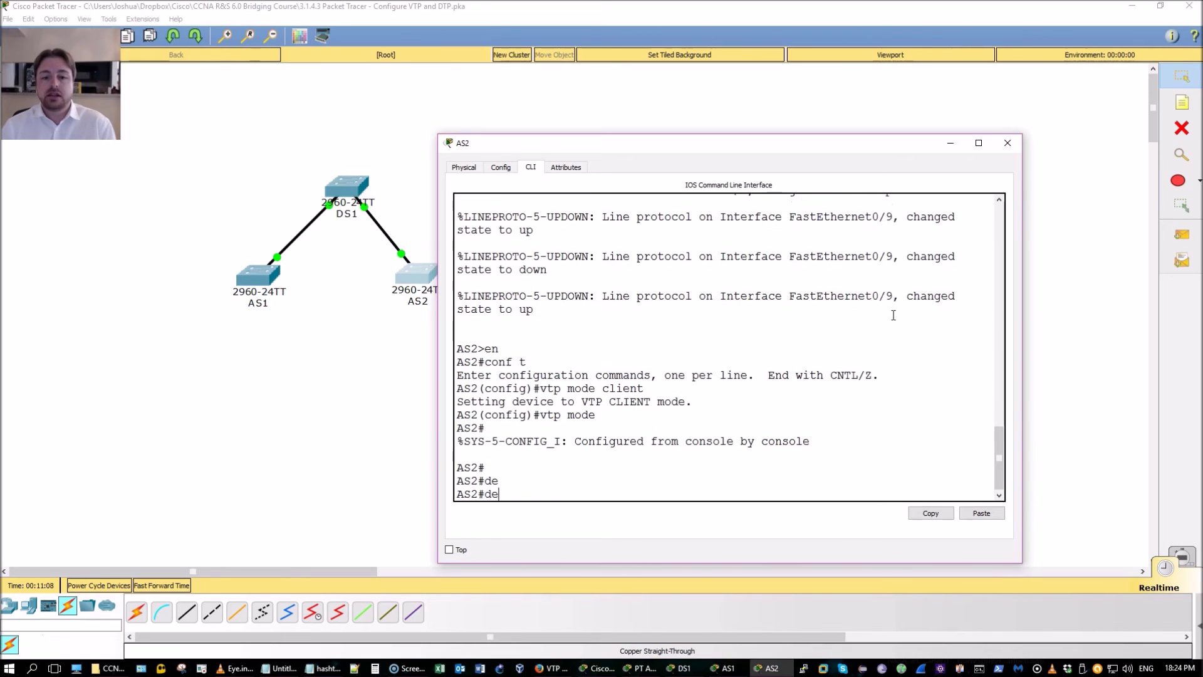
pyautogui.write('le')
pyautogui.press('Tab')
pyautogui.write('vlan')
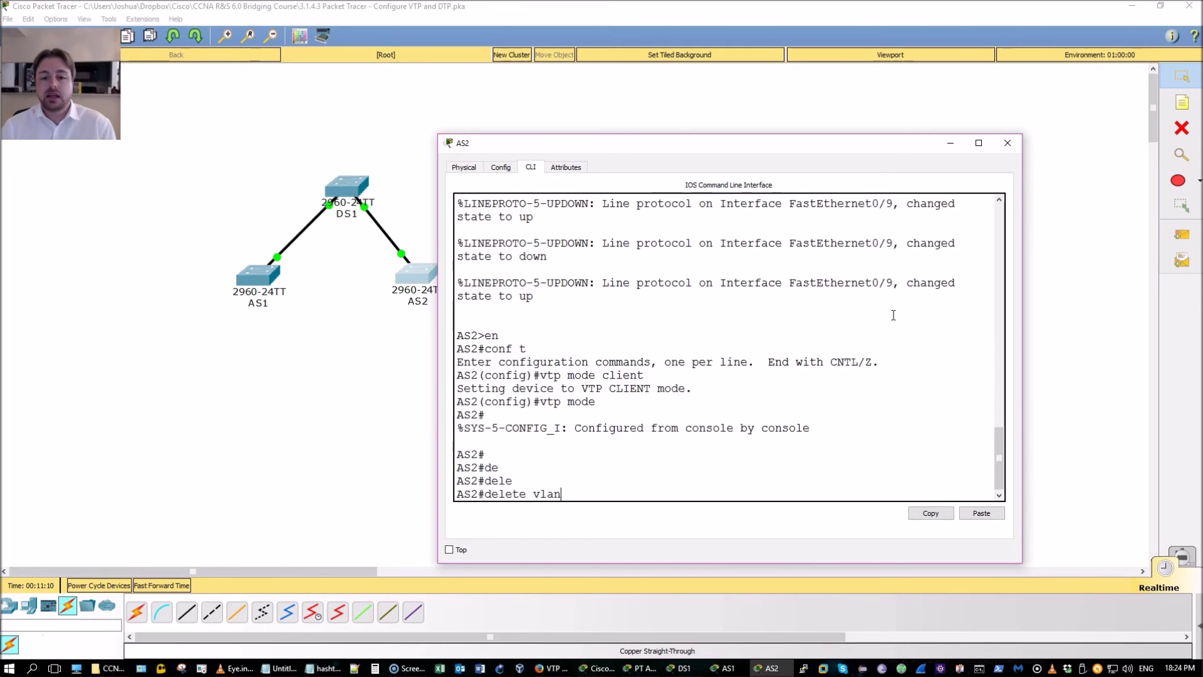
pyautogui.write('.dat')
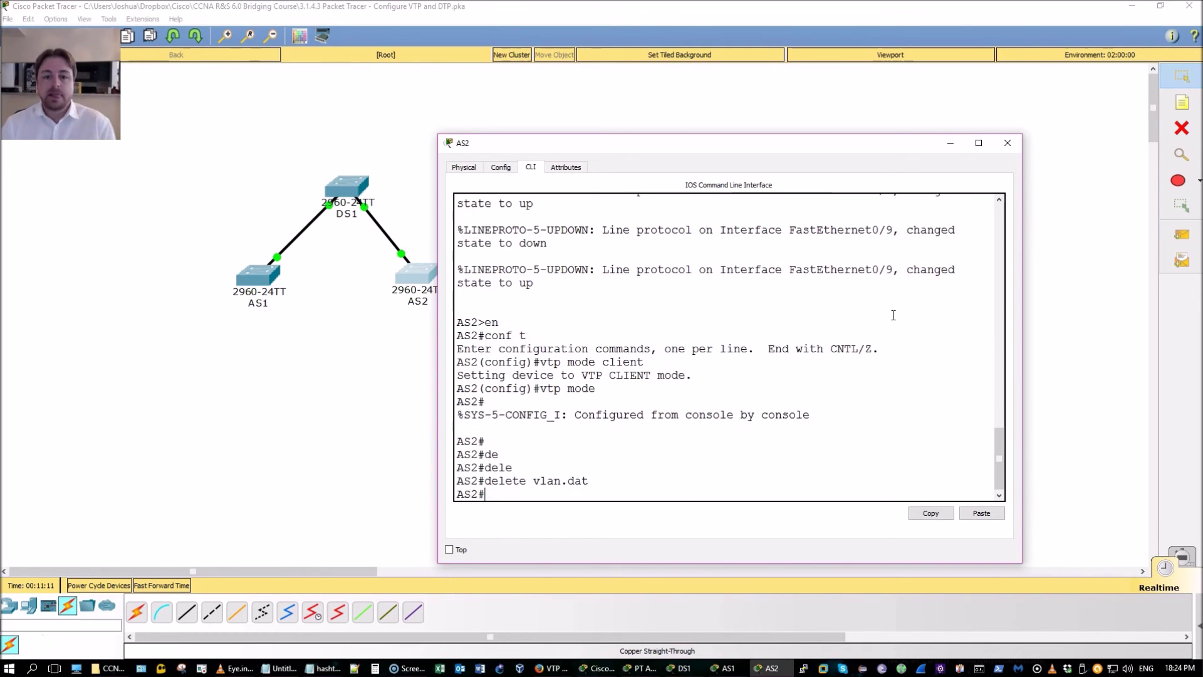
# Set AS2's VTP password in configuration mode and exit back to the prompt
pyautogui.write('conf t')
pyautogui.press('Return')
pyautogui.write('vla')
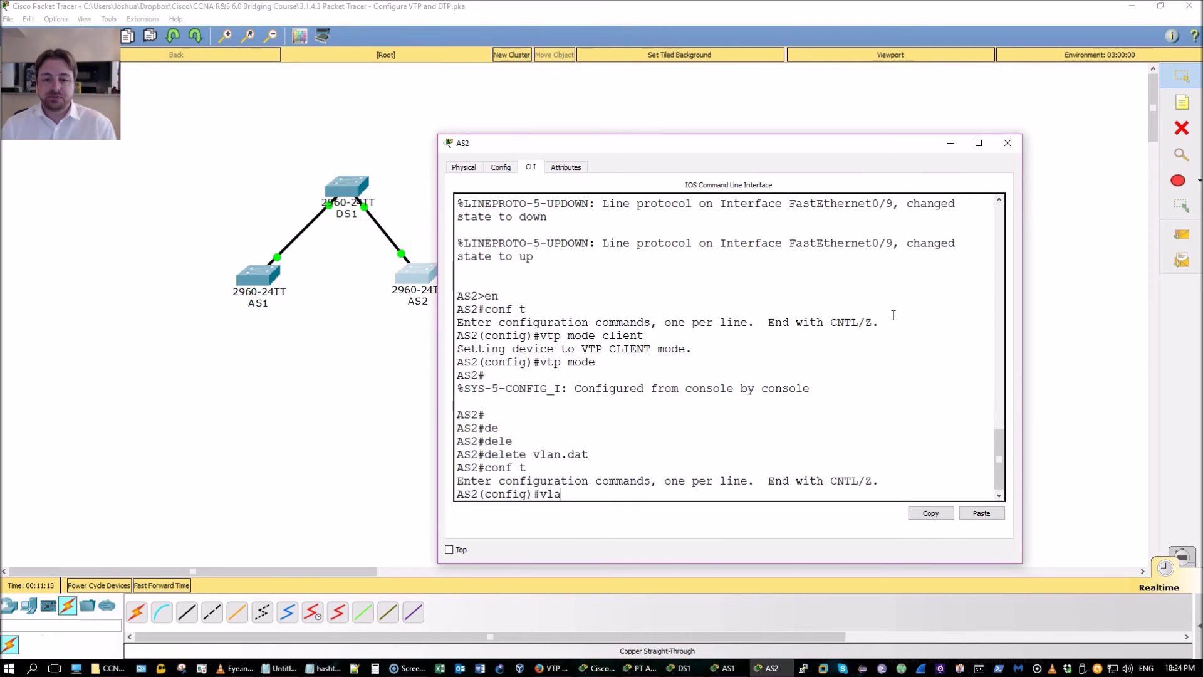
pyautogui.press('BackSpace')
pyautogui.press('BackSpace')
pyautogui.write('tp')
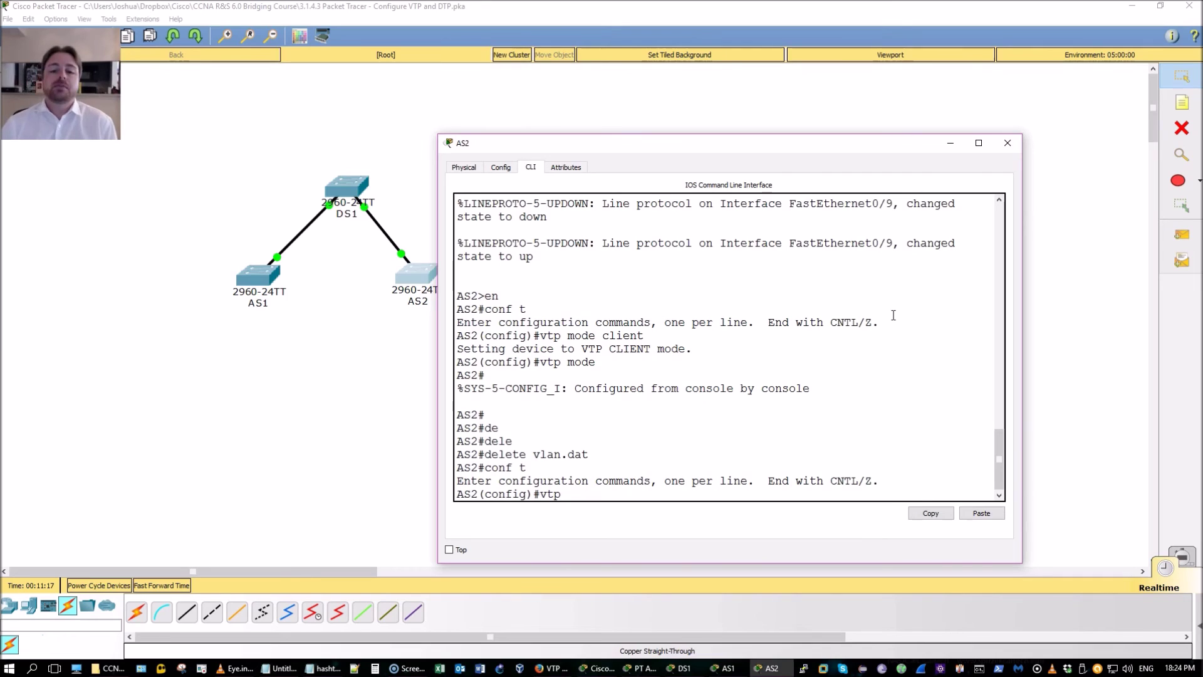
pyautogui.write(' passwo')
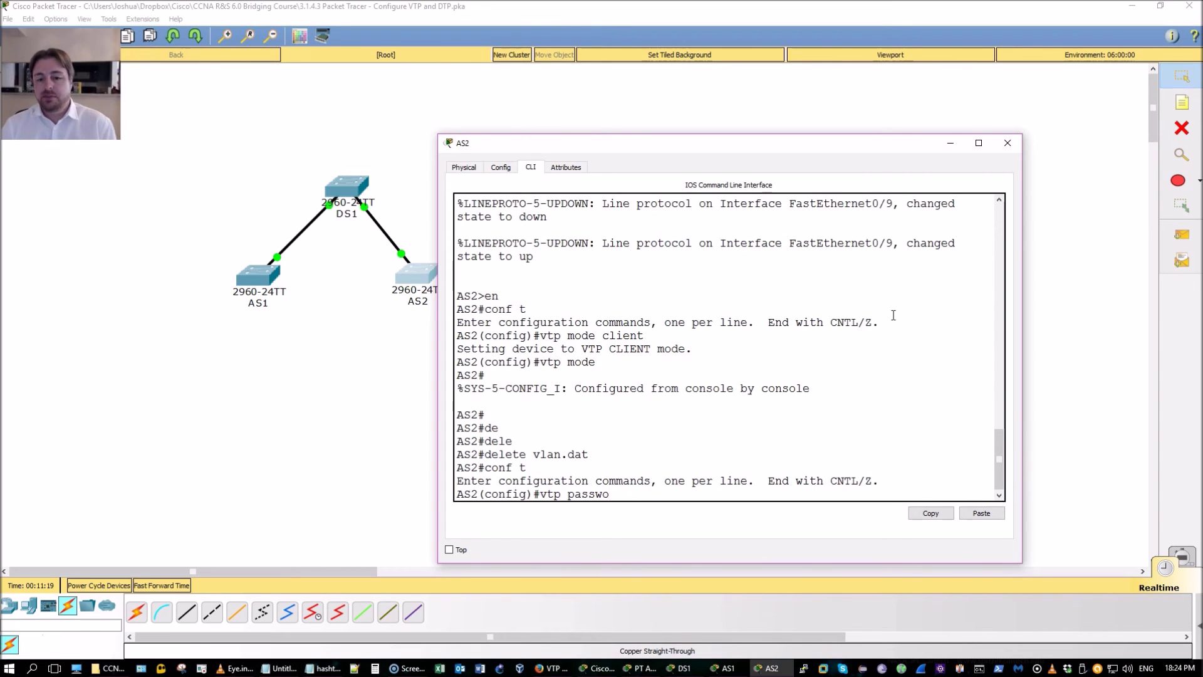
pyautogui.press('Tab')
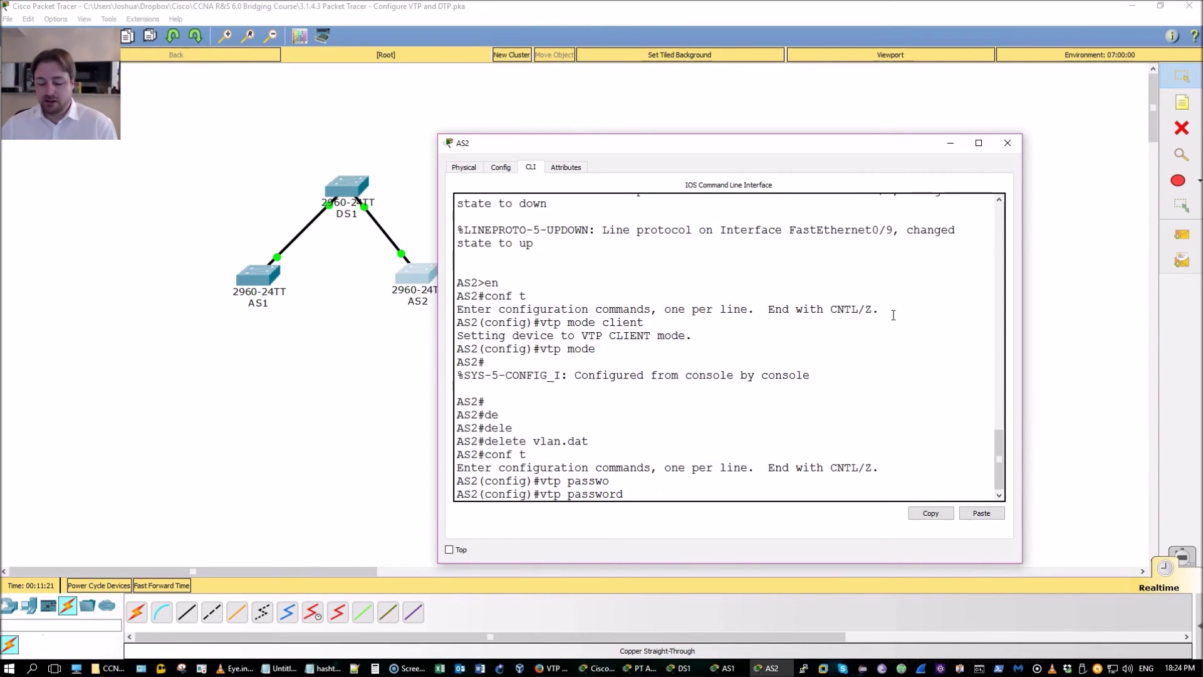
pyautogui.write('cisco123')
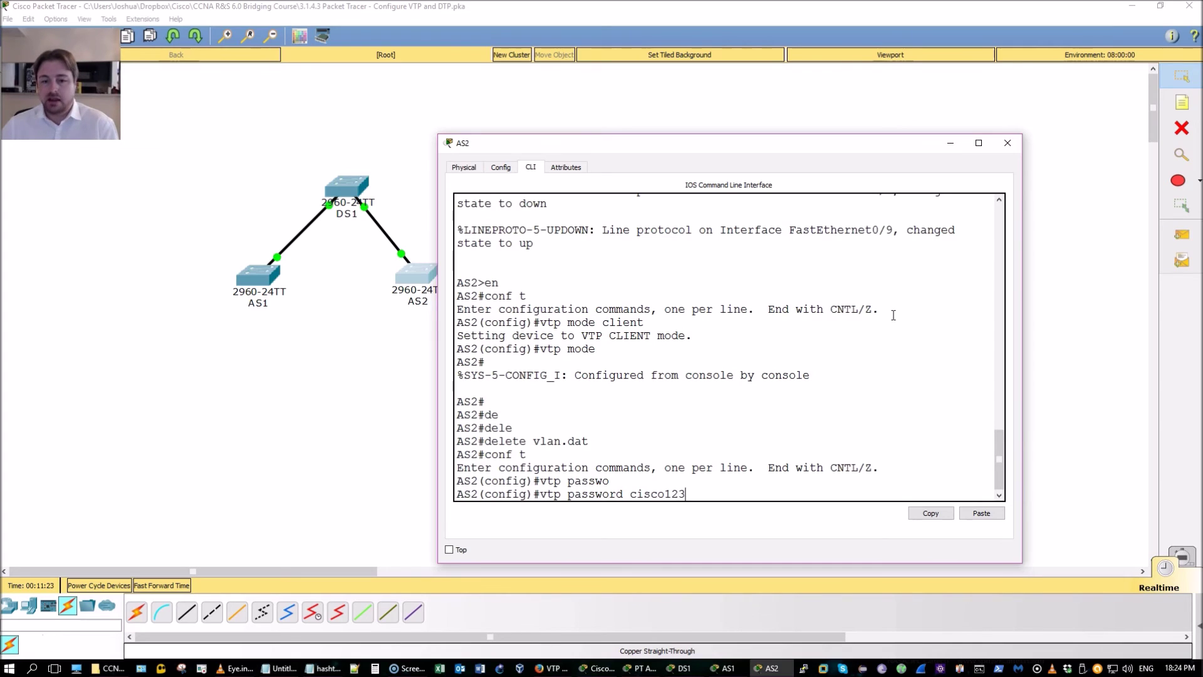
pyautogui.write('45')
pyautogui.press('Return')
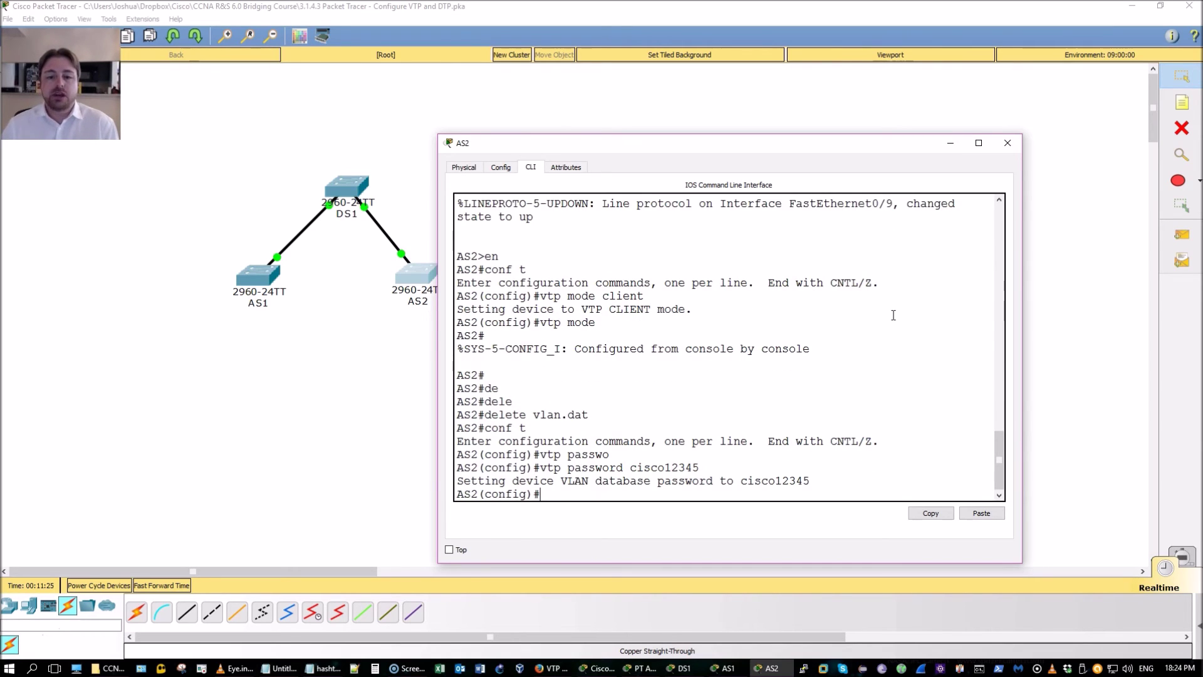
pyautogui.write('exi')
pyautogui.press('Return')
pyautogui.press('Return')
pyautogui.press('Return')
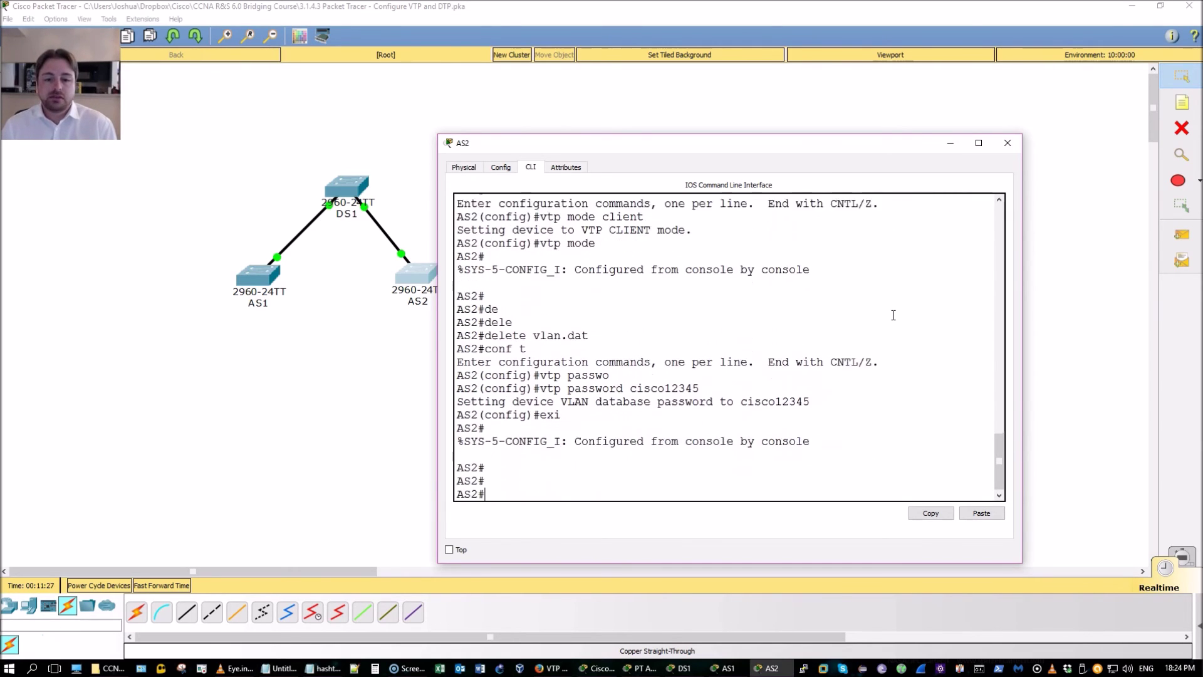
pyautogui.press('Return')
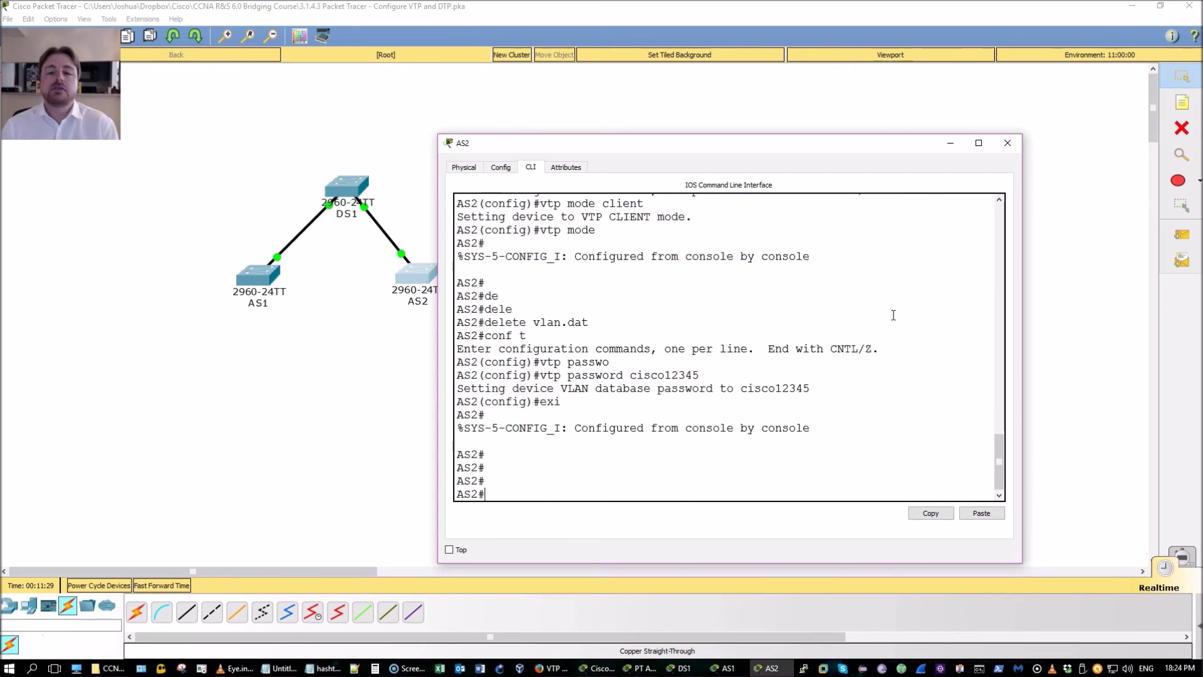
pyautogui.write('show')
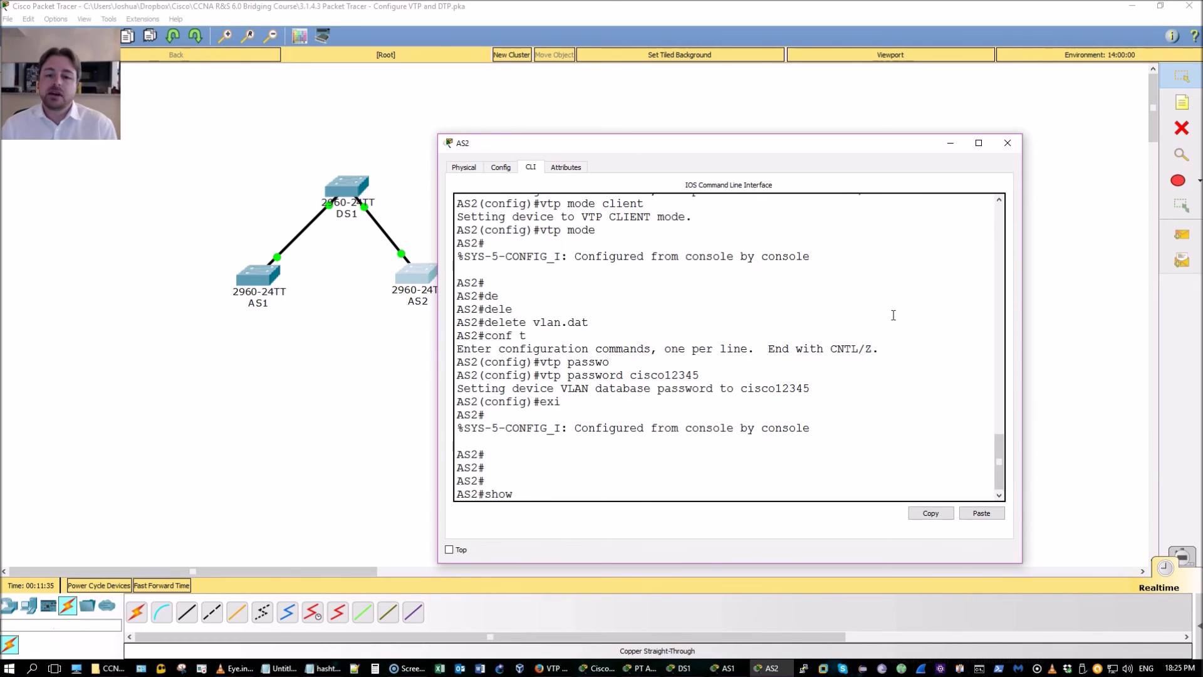
# List AS2's VLANs in brief to verify they were learned
pyautogui.write('vlan b')
pyautogui.press('Tab')
pyautogui.press('Return')
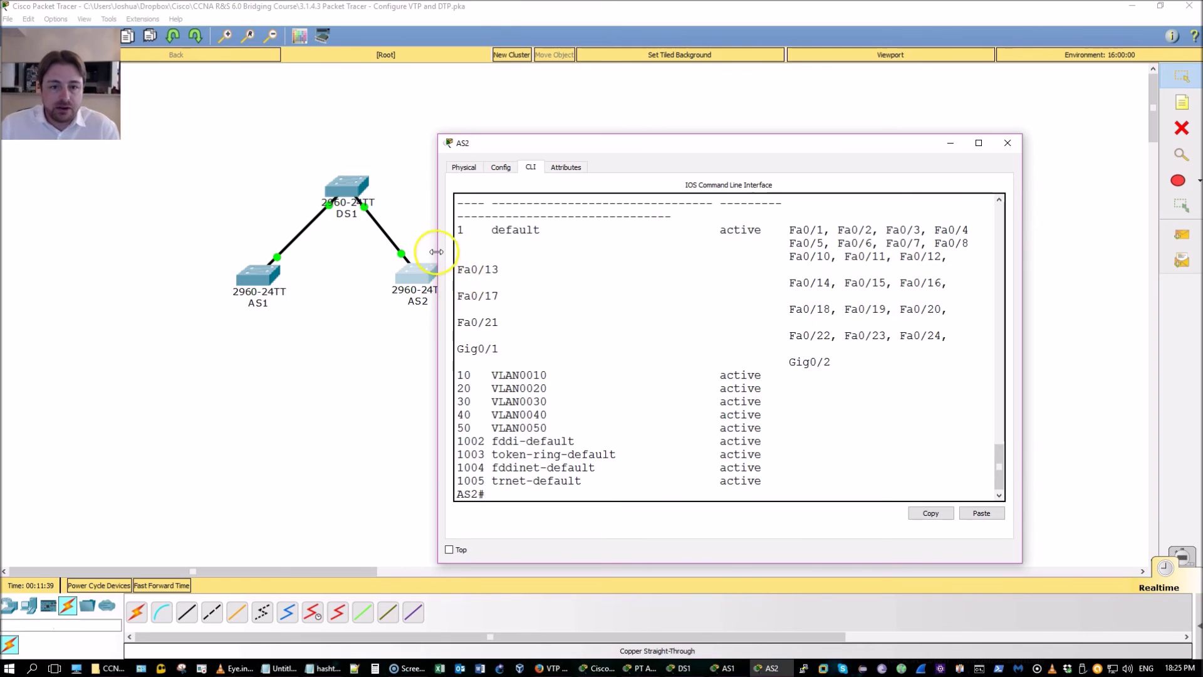
pyautogui.moveTo(436, 251); pyautogui.dragTo(338, 260)
pyautogui.write('conf ')
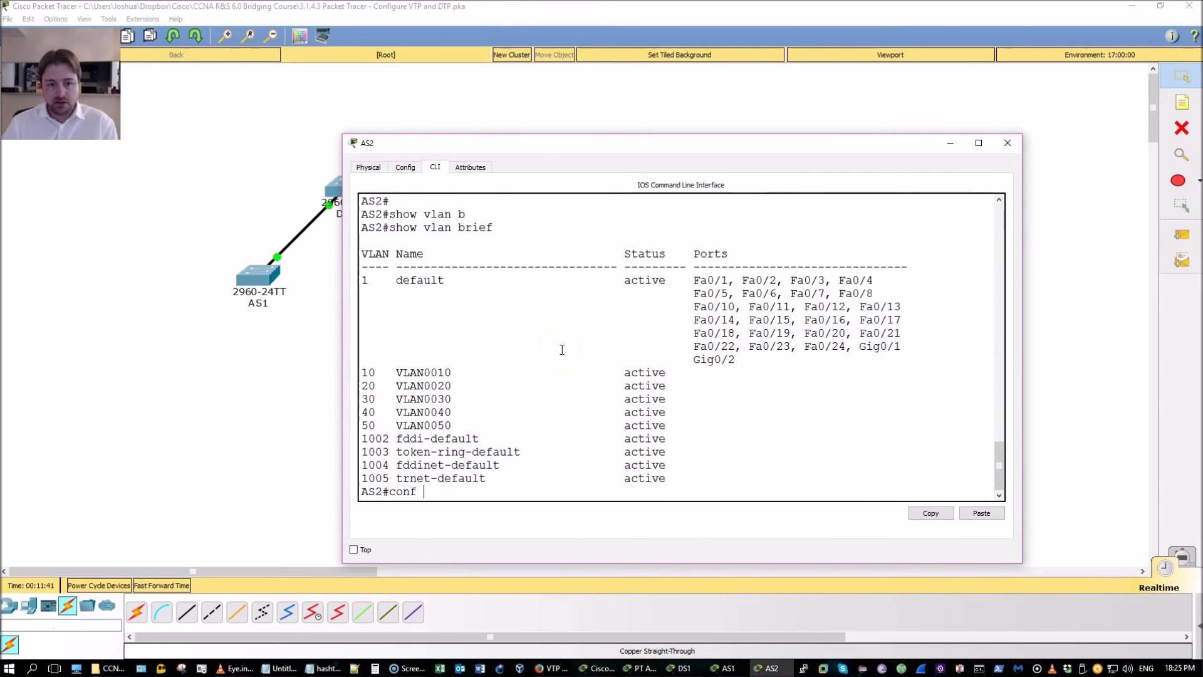
pyautogui.write('t')
pyautogui.press('Return')
pyautogui.hotkey('ctrl', 'z')
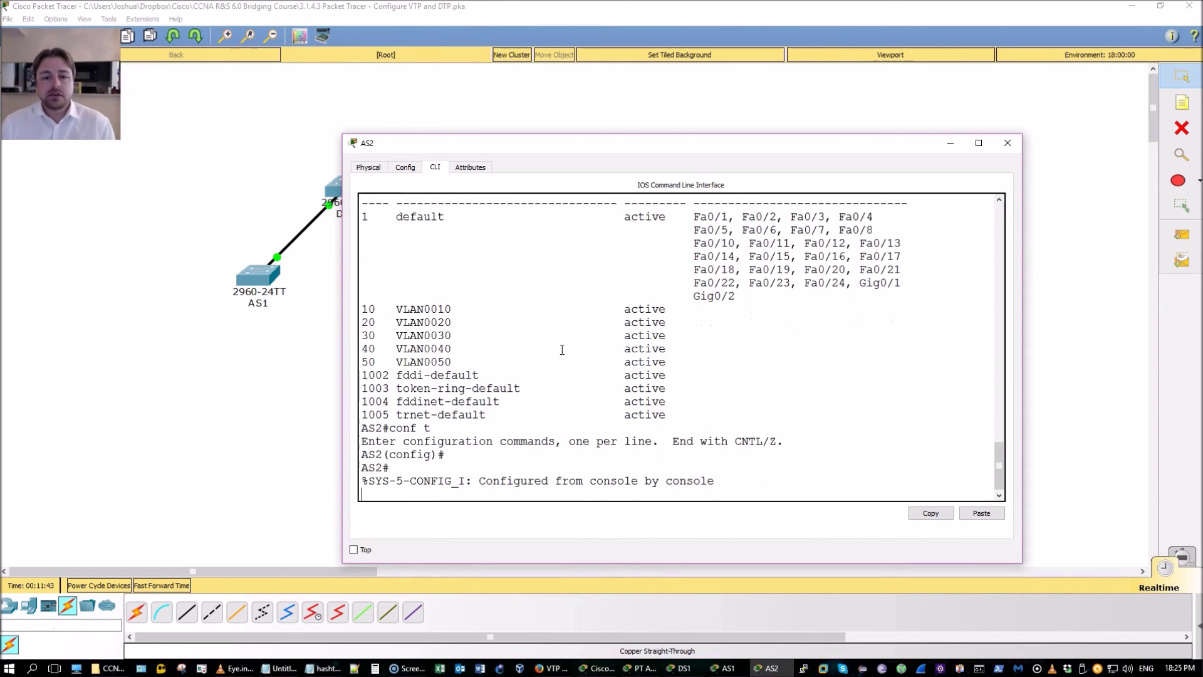
# Display AS2's VTP status (client, CCNA-LAB, 10 VLANs) and its trunk table showing Fa0/9 trunking
pyautogui.write('show vtp stau')
pyautogui.press('Return')
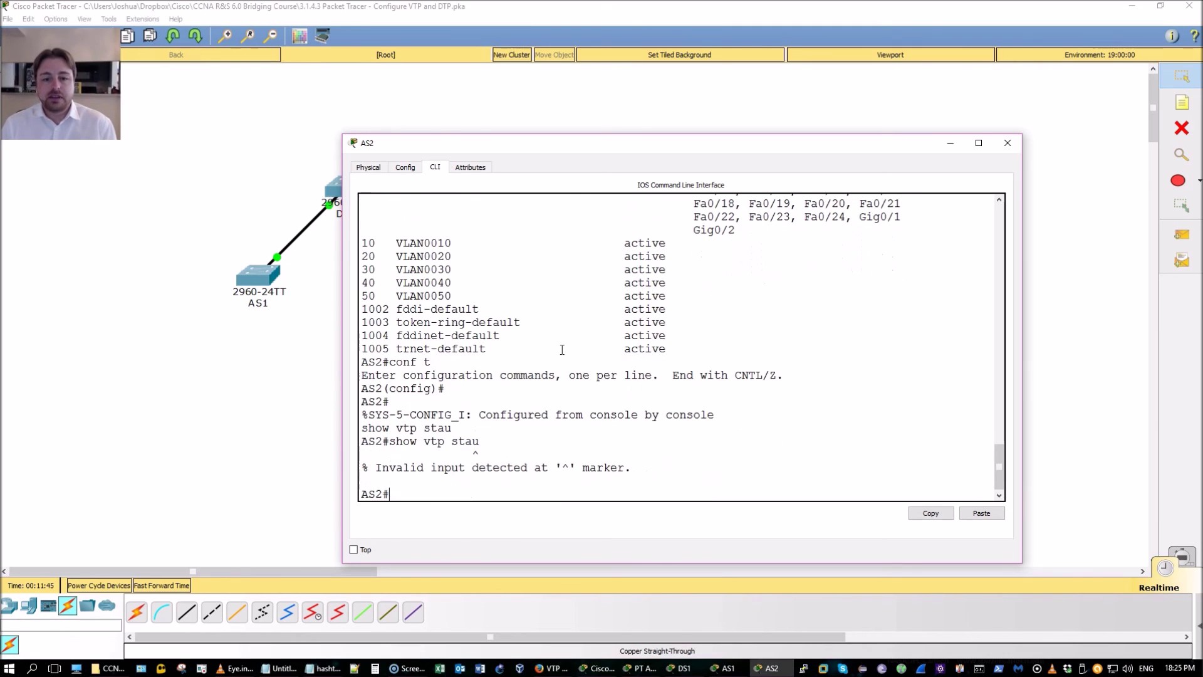
pyautogui.press('Up')
pyautogui.press('BackSpace')
pyautogui.write('tp stat')
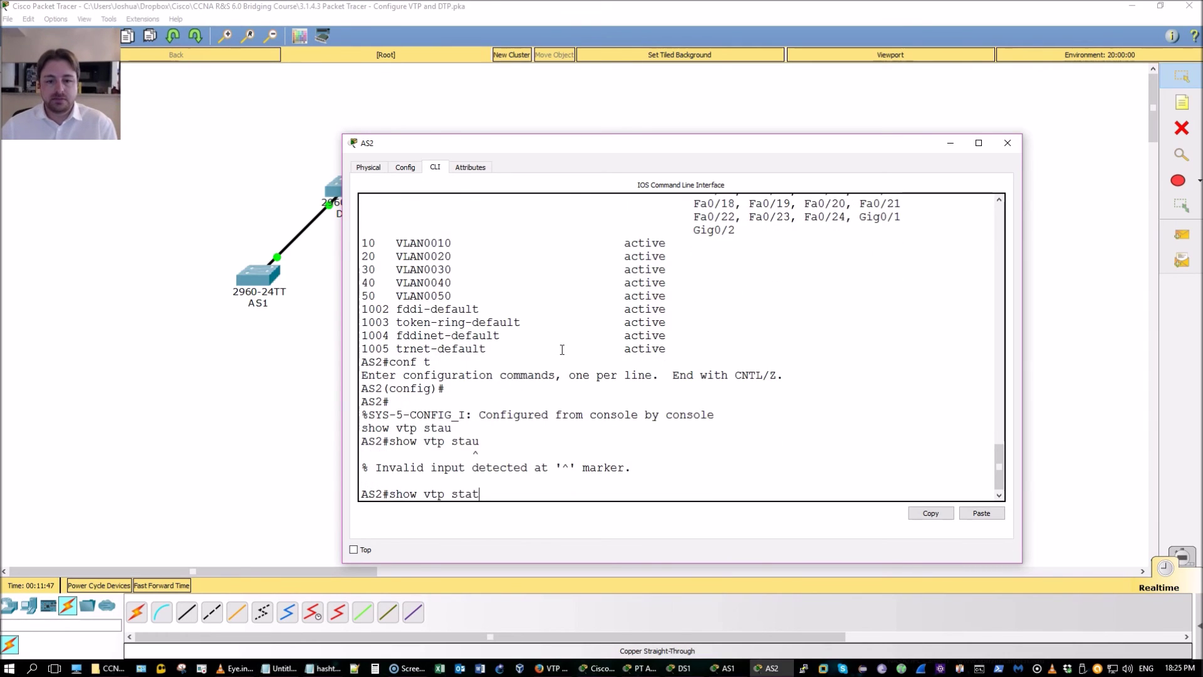
pyautogui.press('Tab')
pyautogui.press('Return')
pyautogui.write('show int tr')
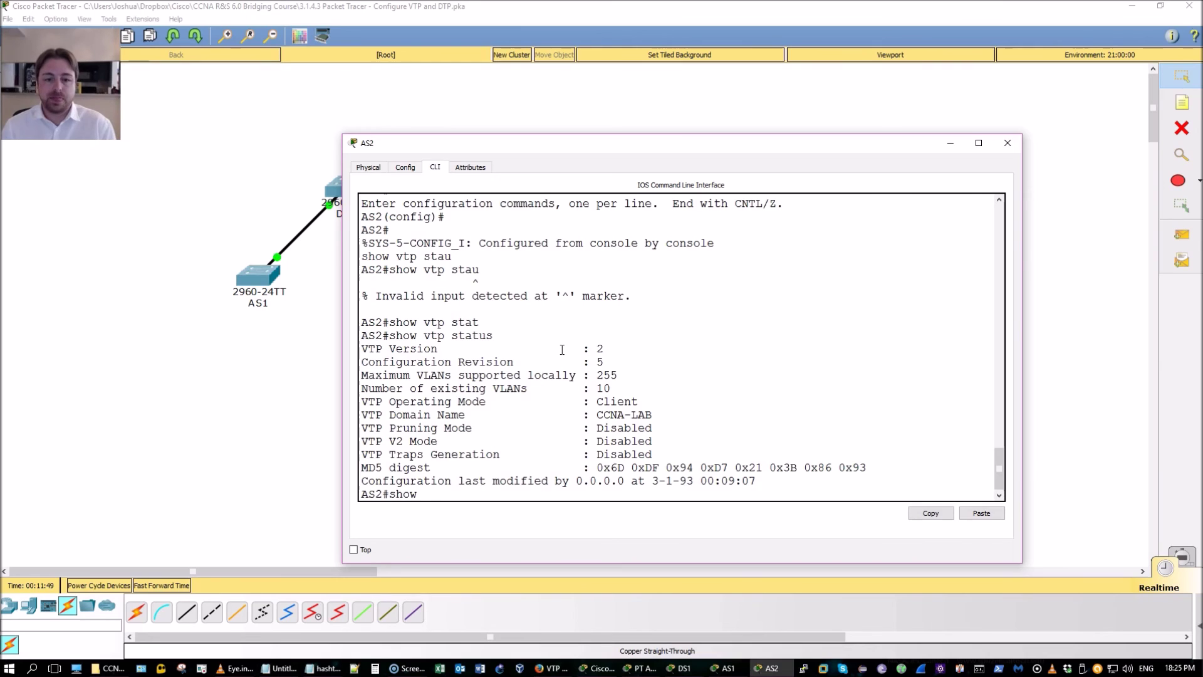
pyautogui.press('Tab')
pyautogui.press('Return')
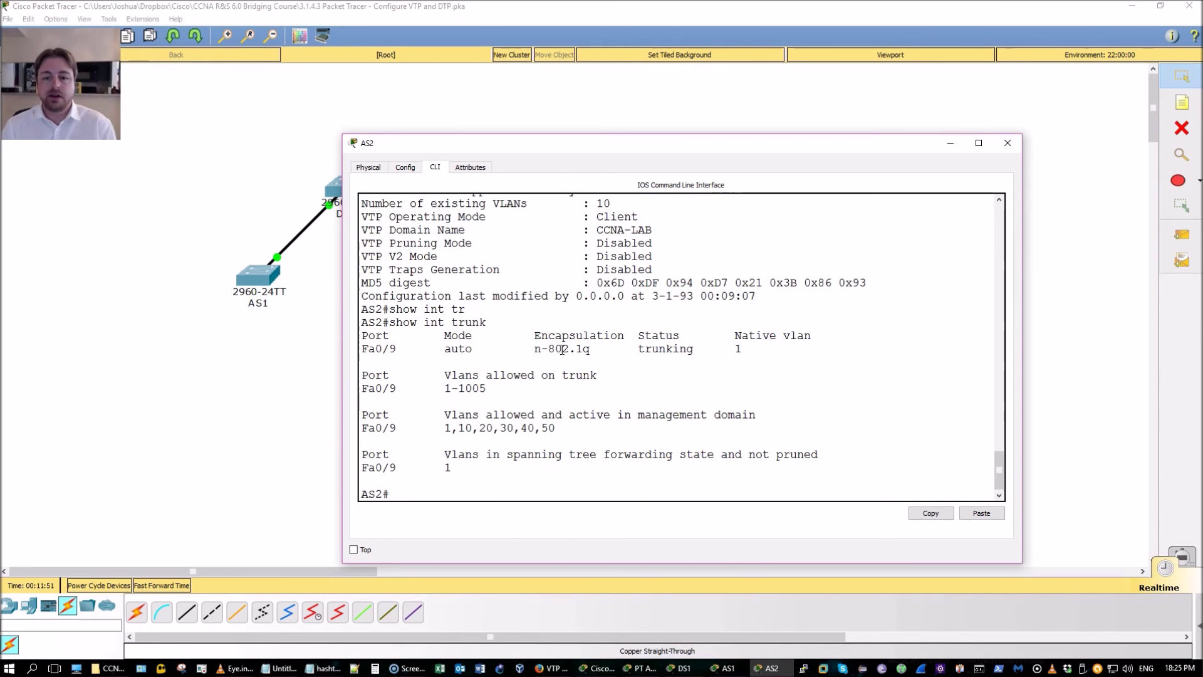
# Show the PT Activity instructions at 32/34 completion, then reopen DS1's console
pyautogui.click(625, 669)
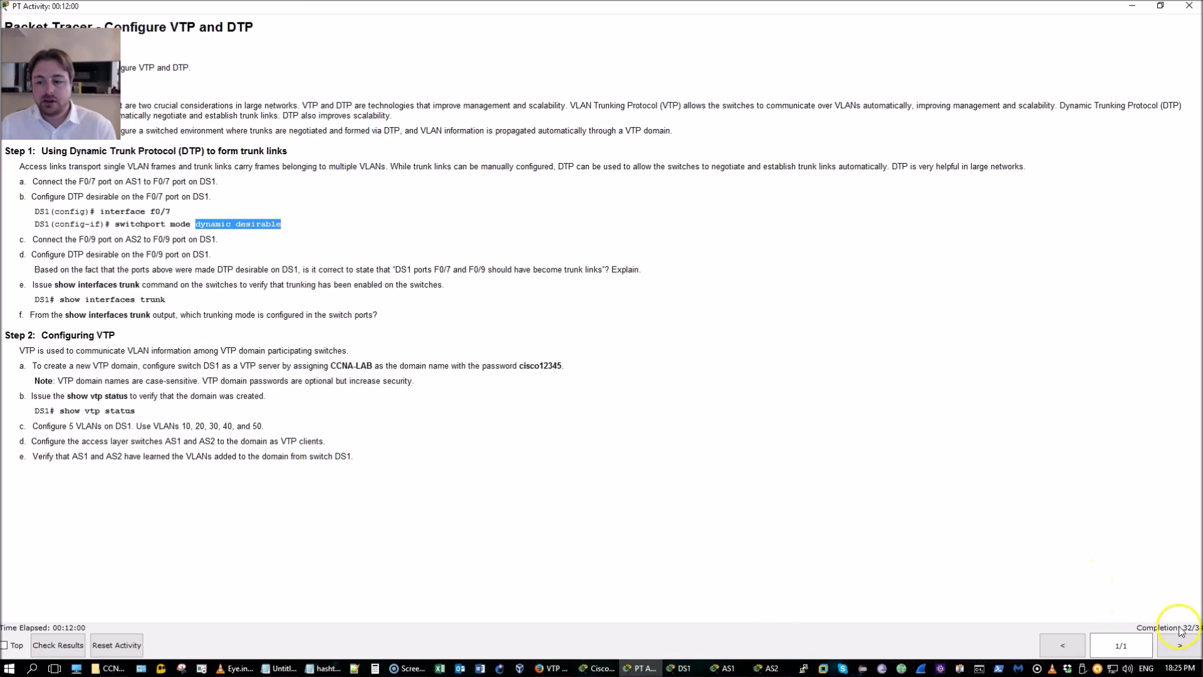
pyautogui.click(1180, 631)
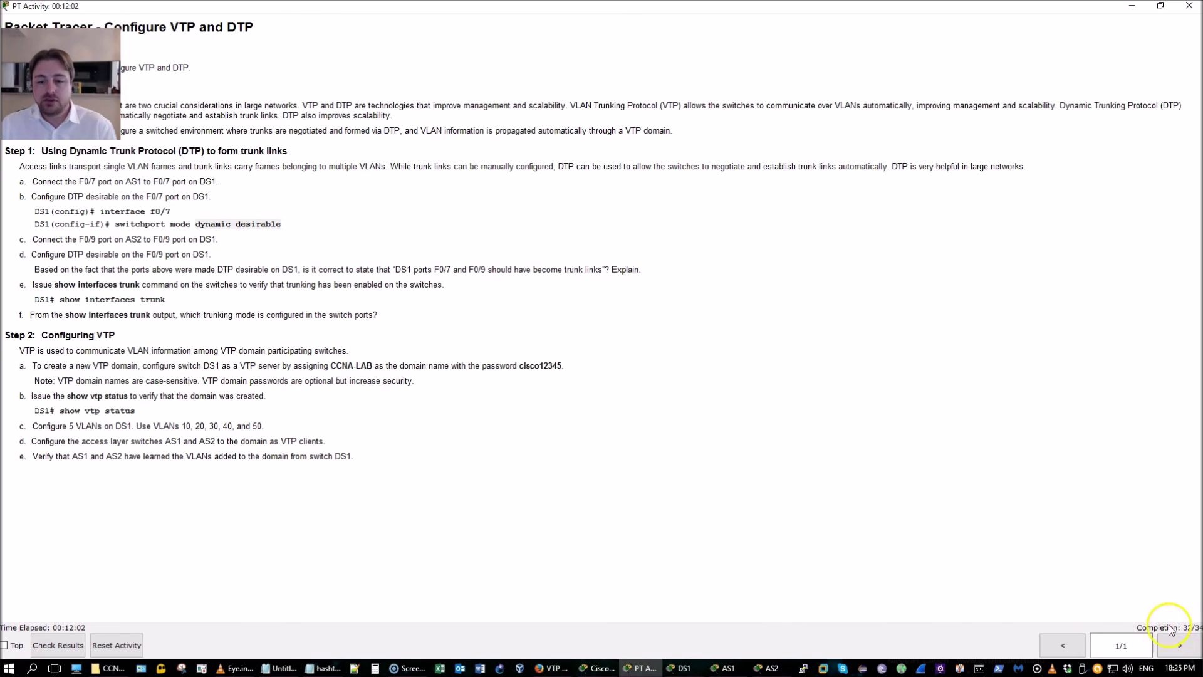
pyautogui.click(671, 669)
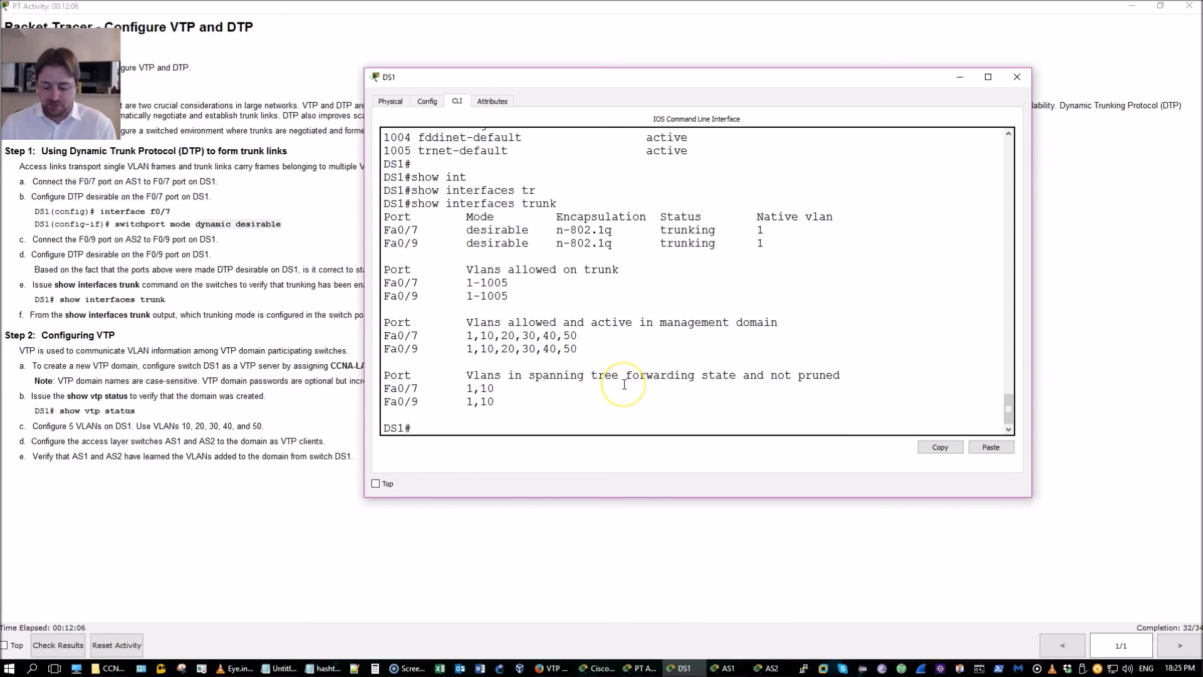
# Enter configuration mode on DS1 and select the interface range Fa0/7, Fa0/9
pyautogui.write('conf t')
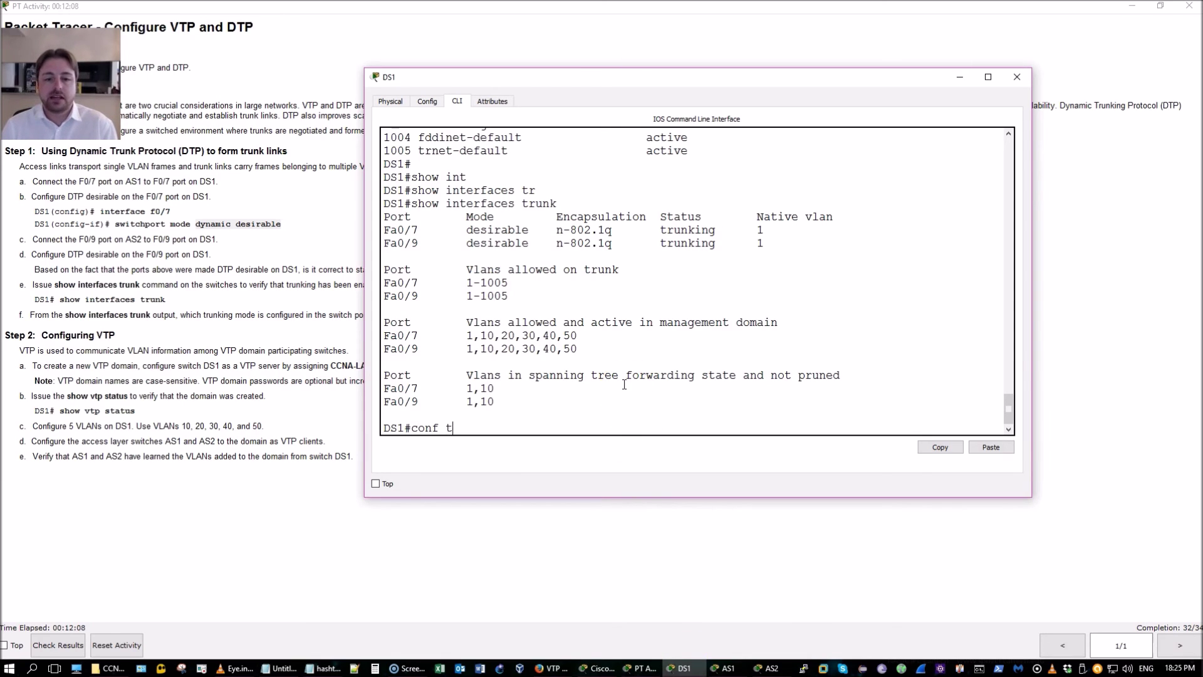
pyautogui.press('Return')
pyautogui.write('int r ')
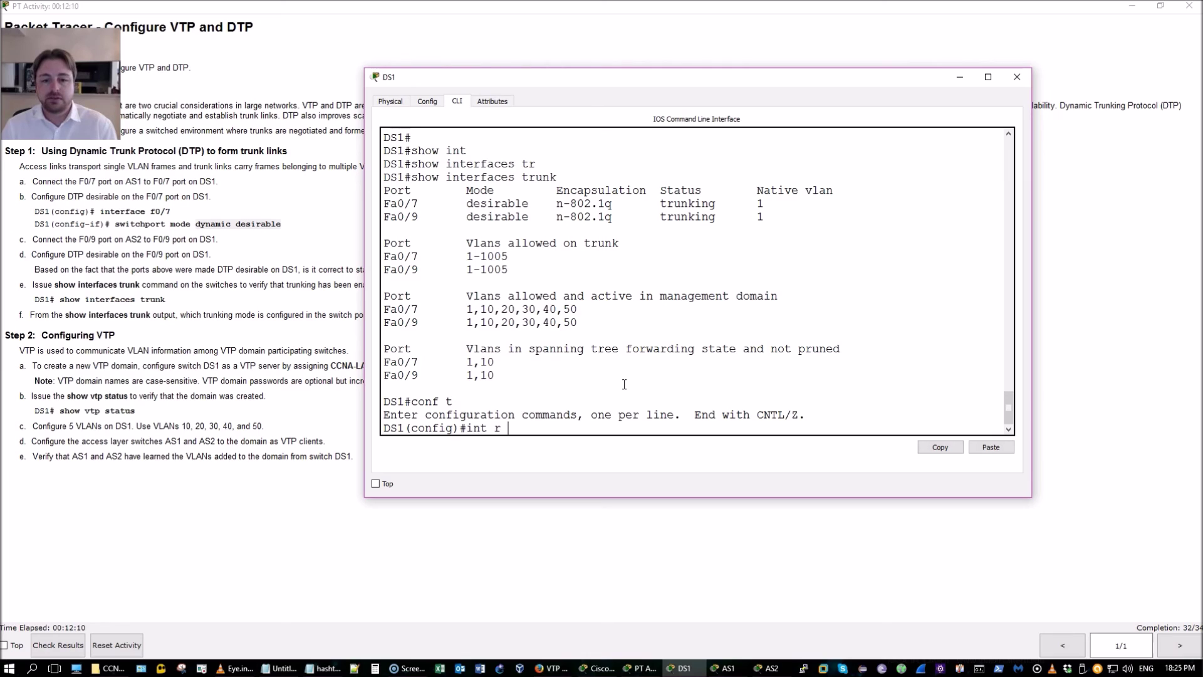
pyautogui.write('f0/7')
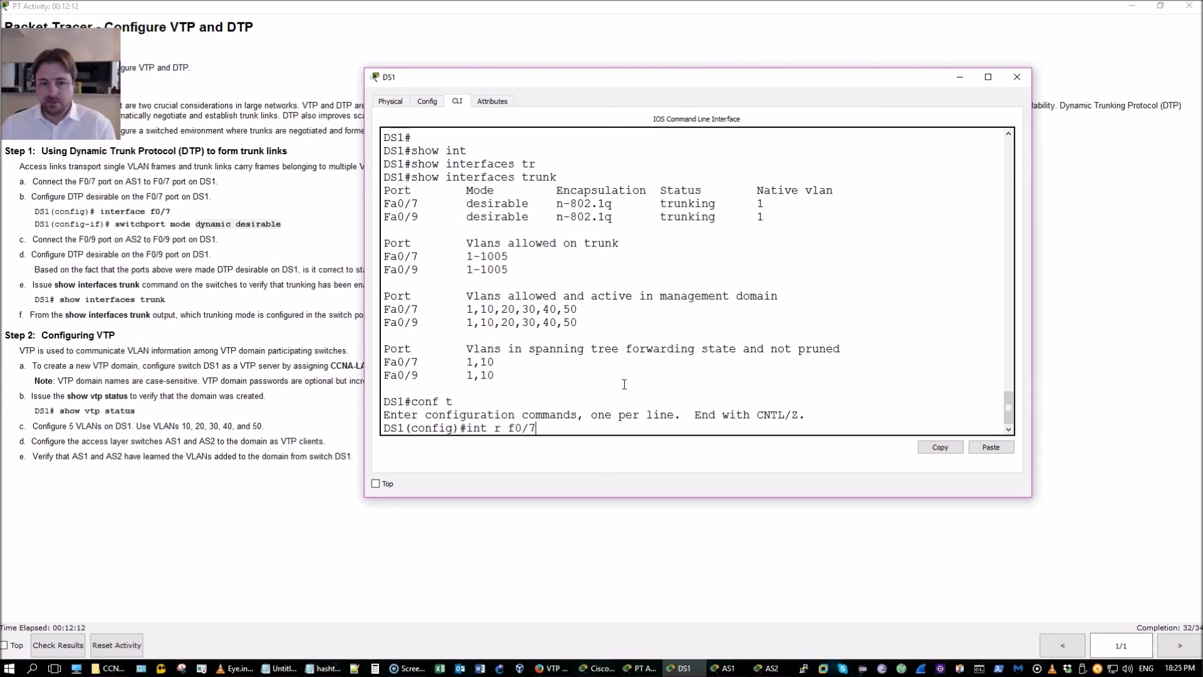
pyautogui.write(', f0/96')
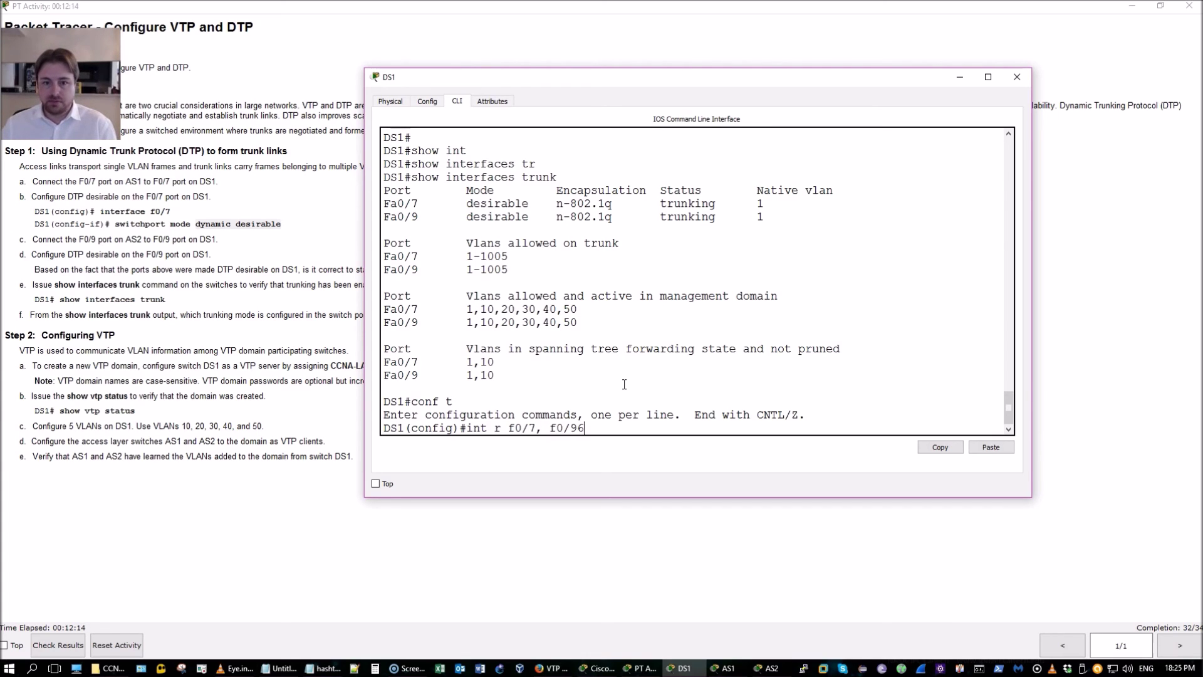
pyautogui.press('BackSpace')
pyautogui.press('Return')
pyautogui.write('exit')
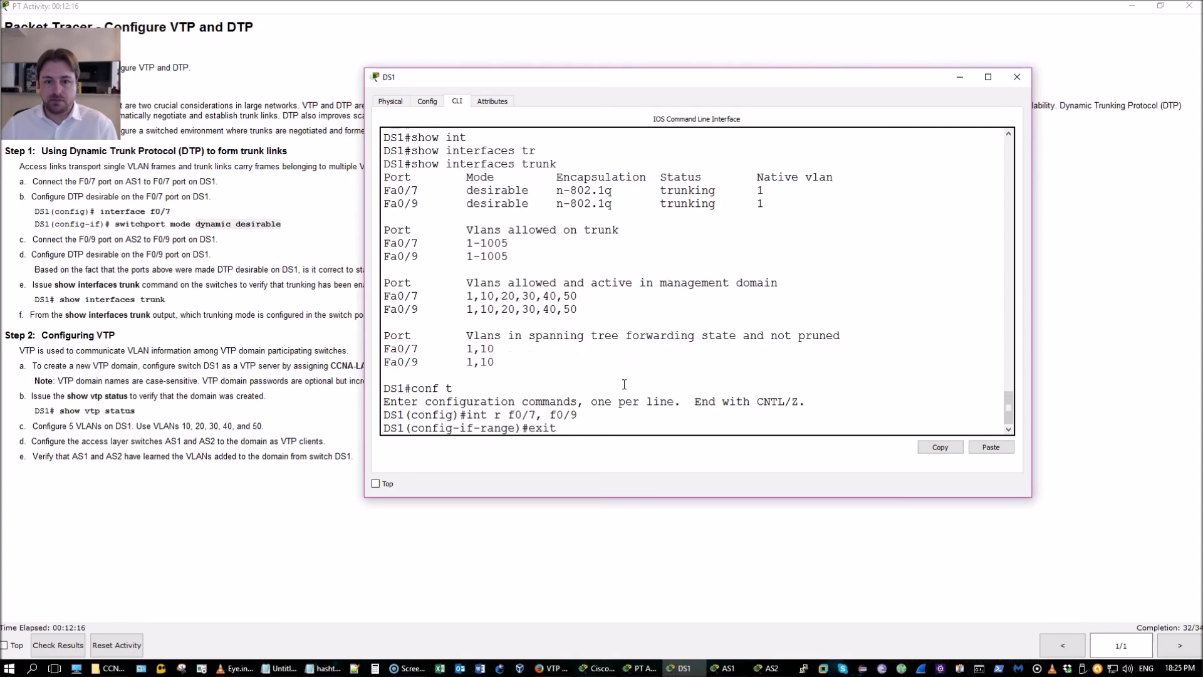
pyautogui.press('BackSpace')
pyautogui.press('BackSpace')
pyautogui.press('BackSpace')
pyautogui.press('BackSpace')
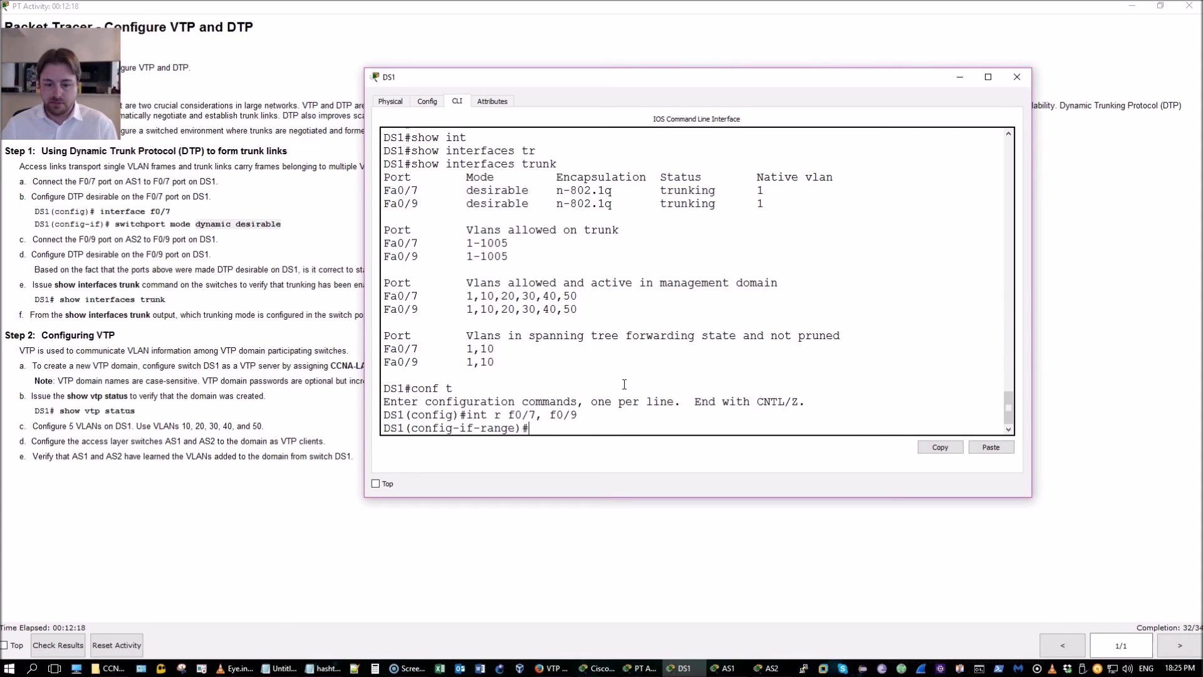
# Remove switchport mode dynamic desirable from both ports
pyautogui.write('sw')
pyautogui.press('Tab')
pyautogui.write('mo')
pyautogui.press('Tab')
pyautogui.write('dy')
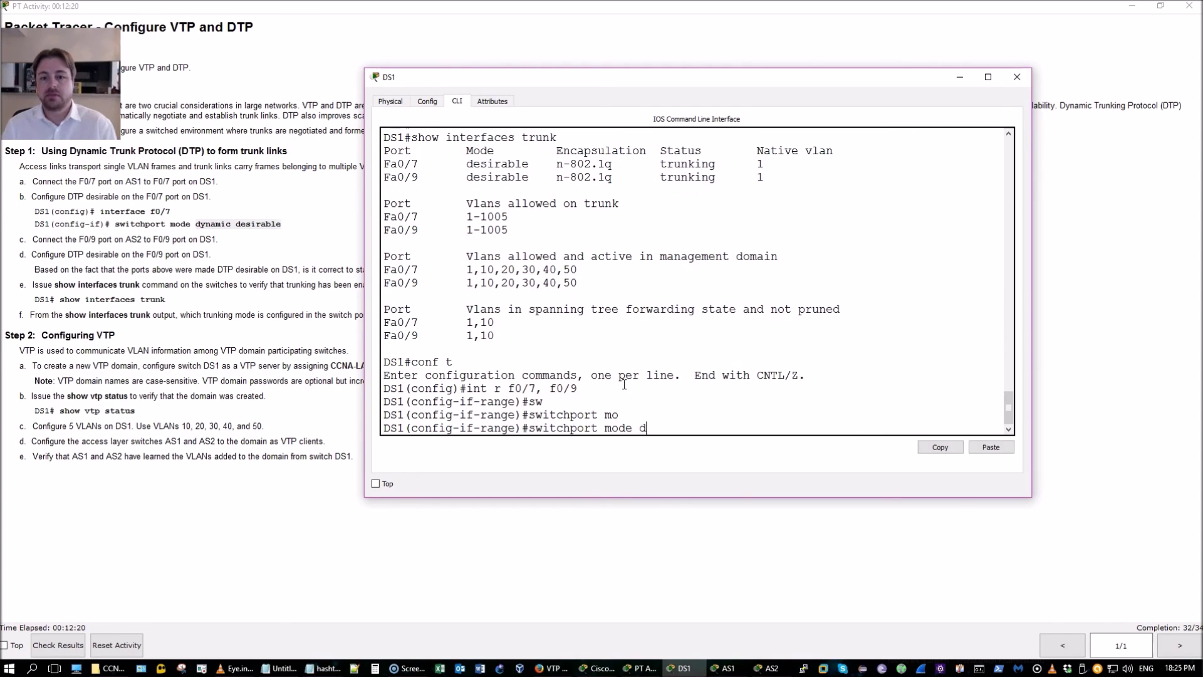
pyautogui.press('Tab')
pyautogui.write('d')
pyautogui.press('Tab')
pyautogui.press('Home')
pyautogui.write('no')
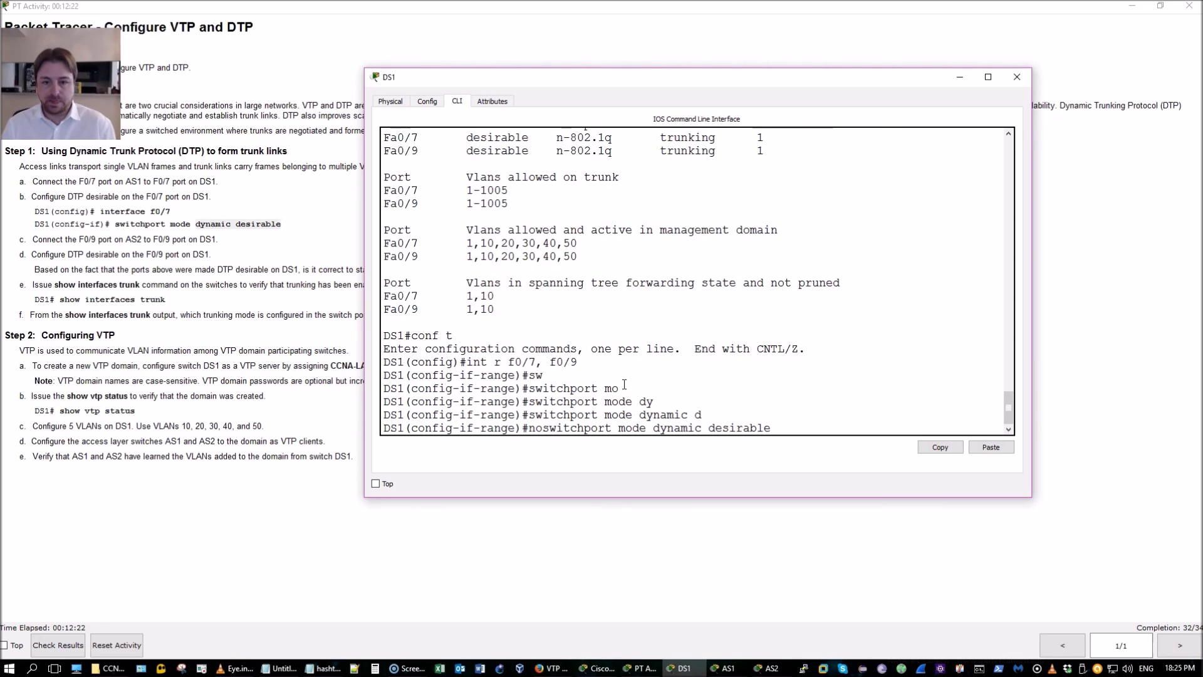
pyautogui.press('Return')
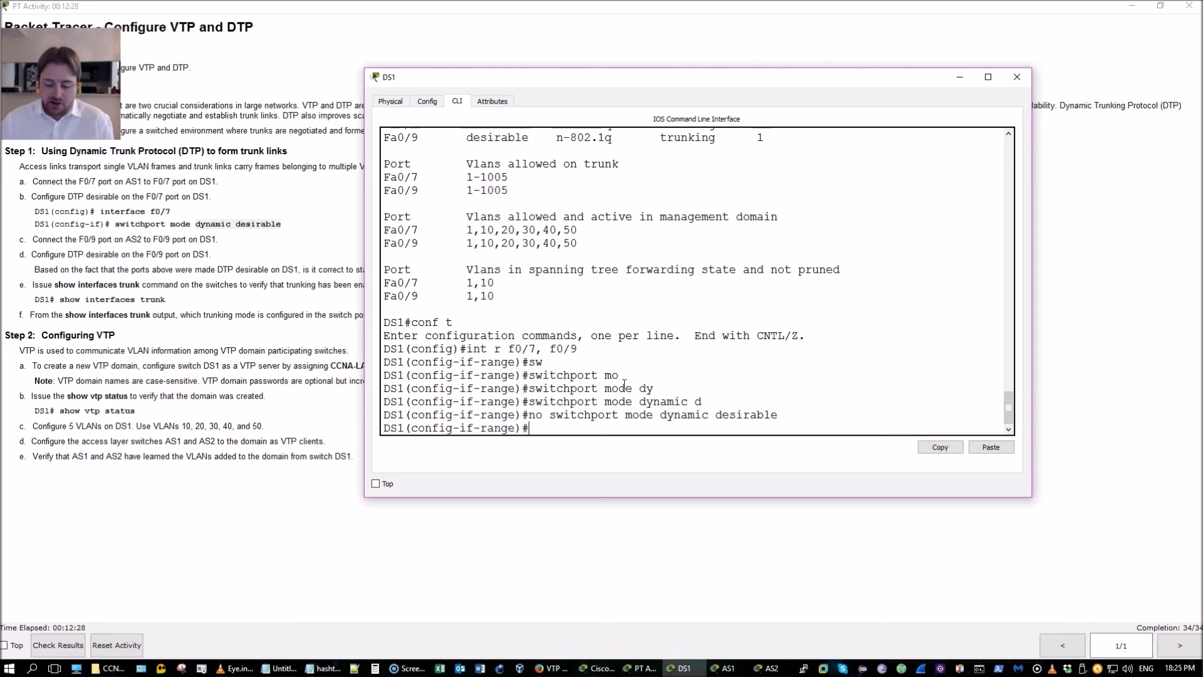
# Check DS1's trunk interfaces with do show interfaces trunk
pyautogui.write('do show int')
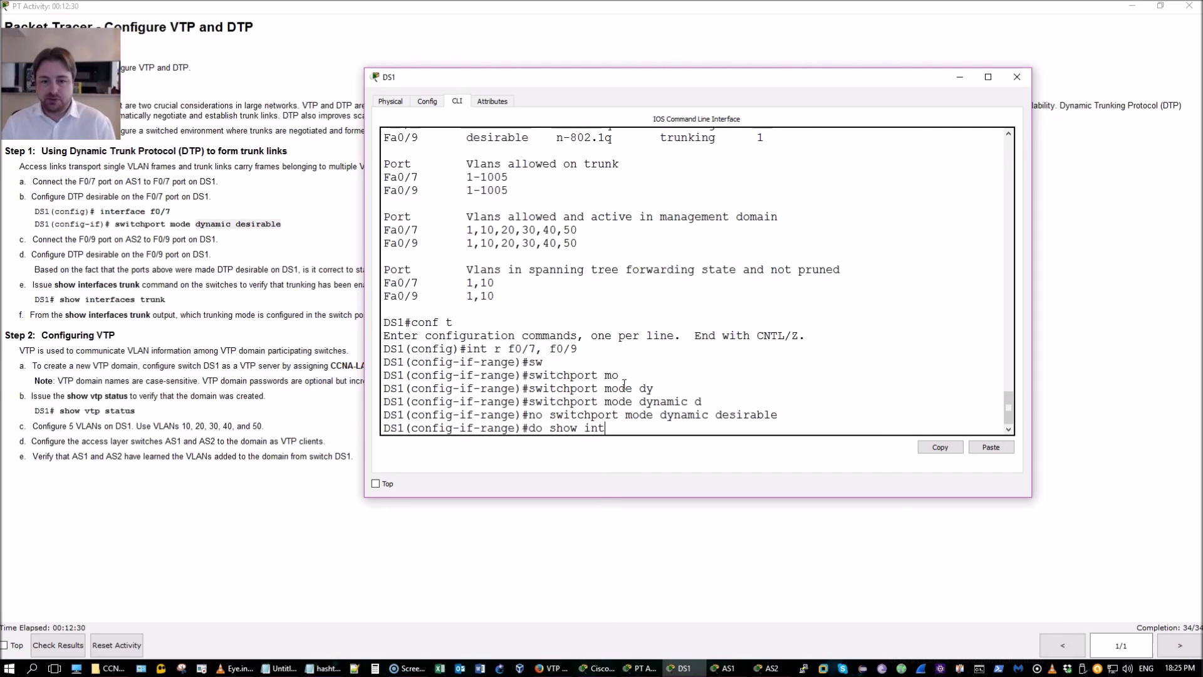
pyautogui.write(' trun')
pyautogui.press('Return')
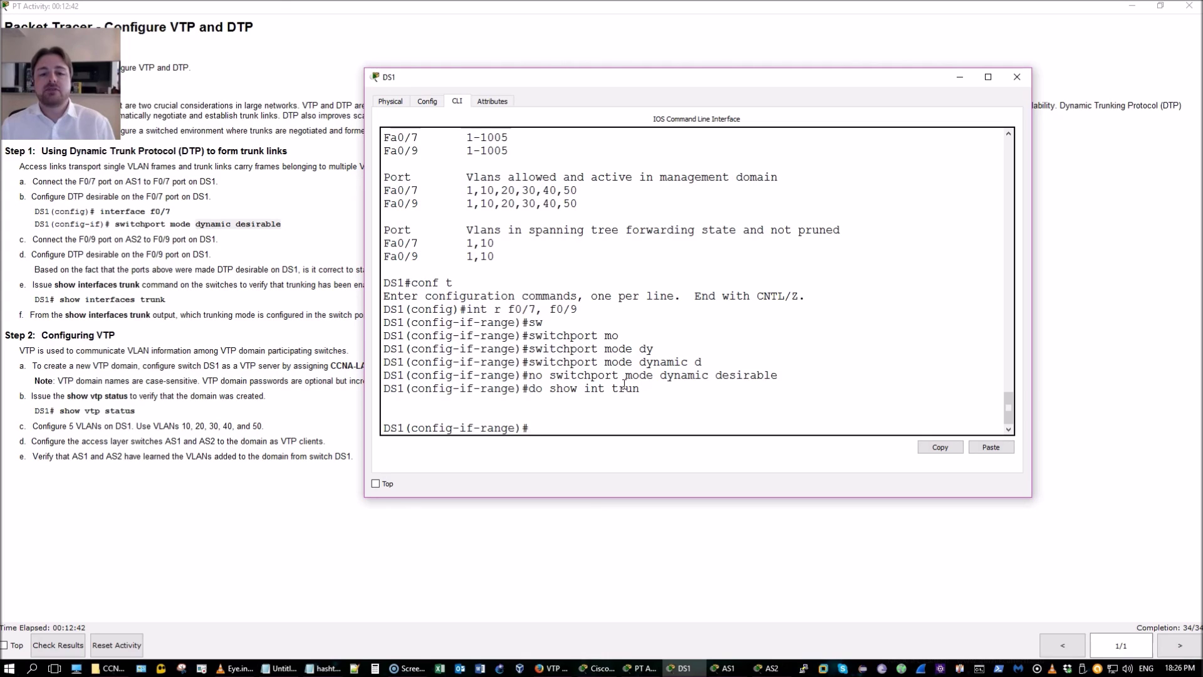
pyautogui.press('Up')
pyautogui.press('Up')
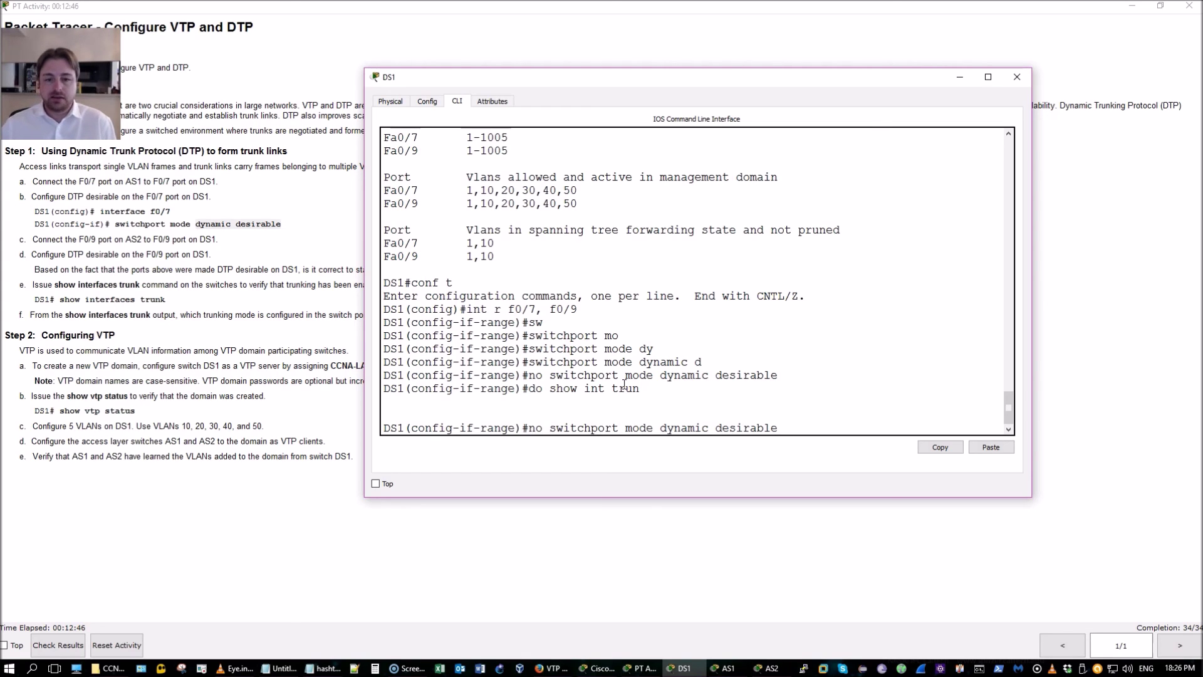
# Re-apply dynamic desirable to Fa0/7 and Fa0/9 and confirm both are trunking again
pyautogui.press('Home')
pyautogui.press('Delete')
pyautogui.press('Delete')
pyautogui.press('Delete')
pyautogui.press('Return')
pyautogui.press('Return')
pyautogui.press('Return')
pyautogui.press('Return')
pyautogui.press('Return')
pyautogui.press('Return')
pyautogui.press('Return')
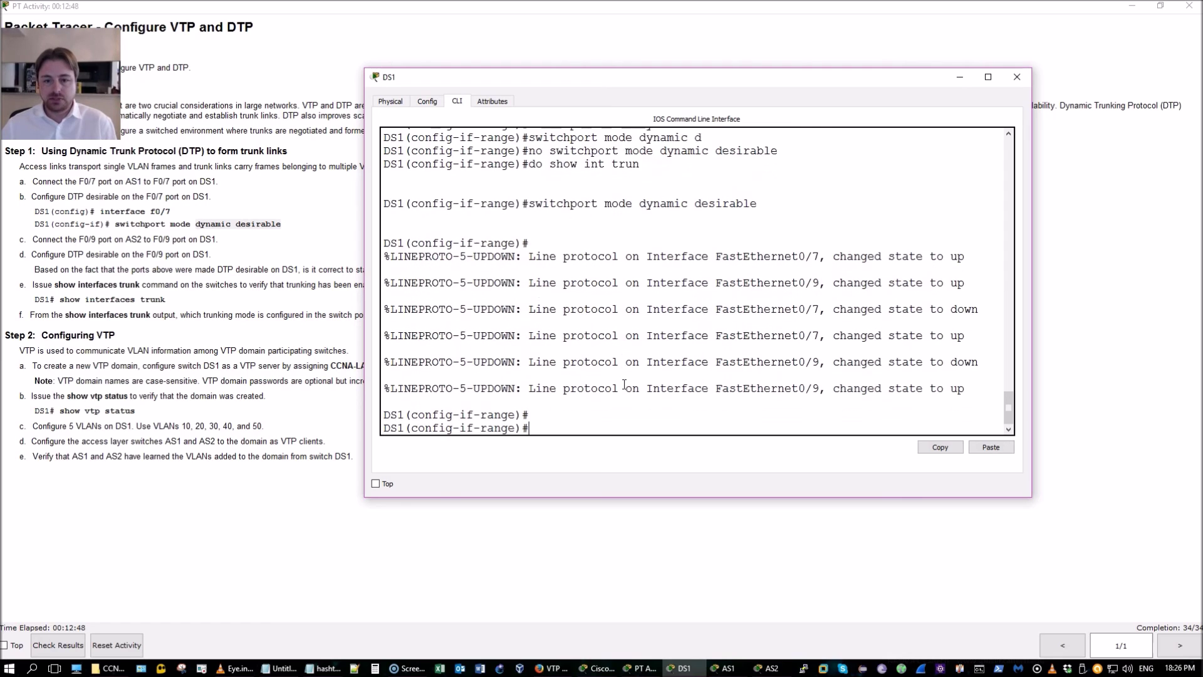
pyautogui.press('Up')
pyautogui.press('Up')
pyautogui.press('Return')
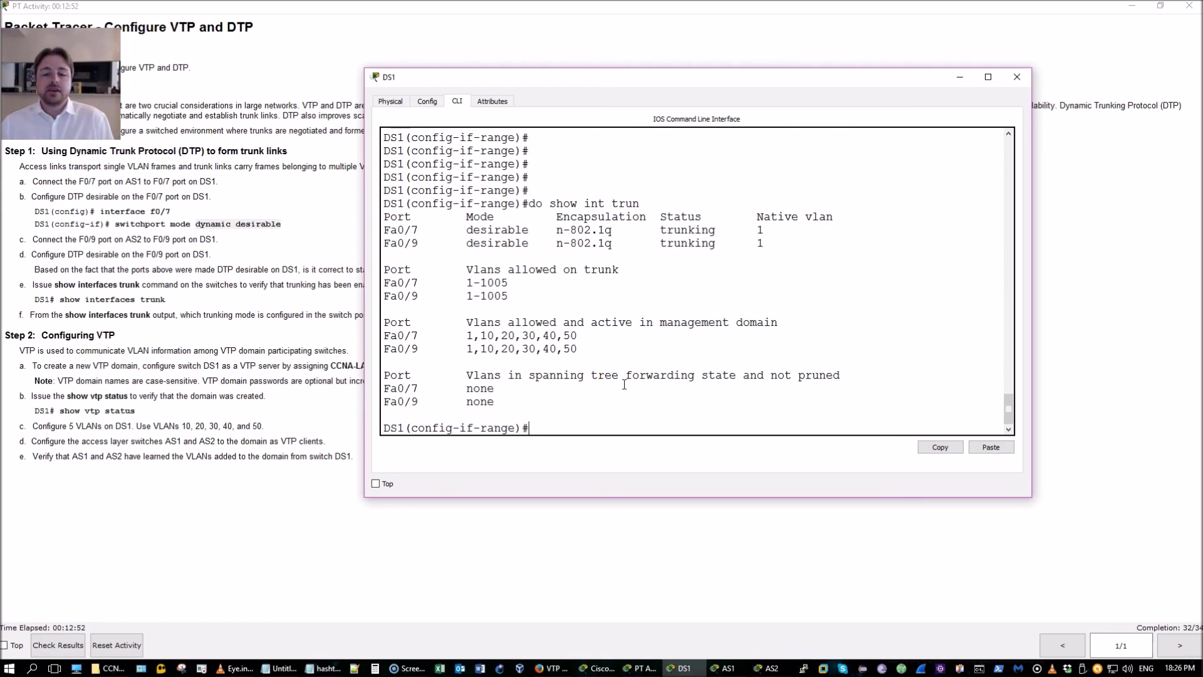
pyautogui.click(280, 667)
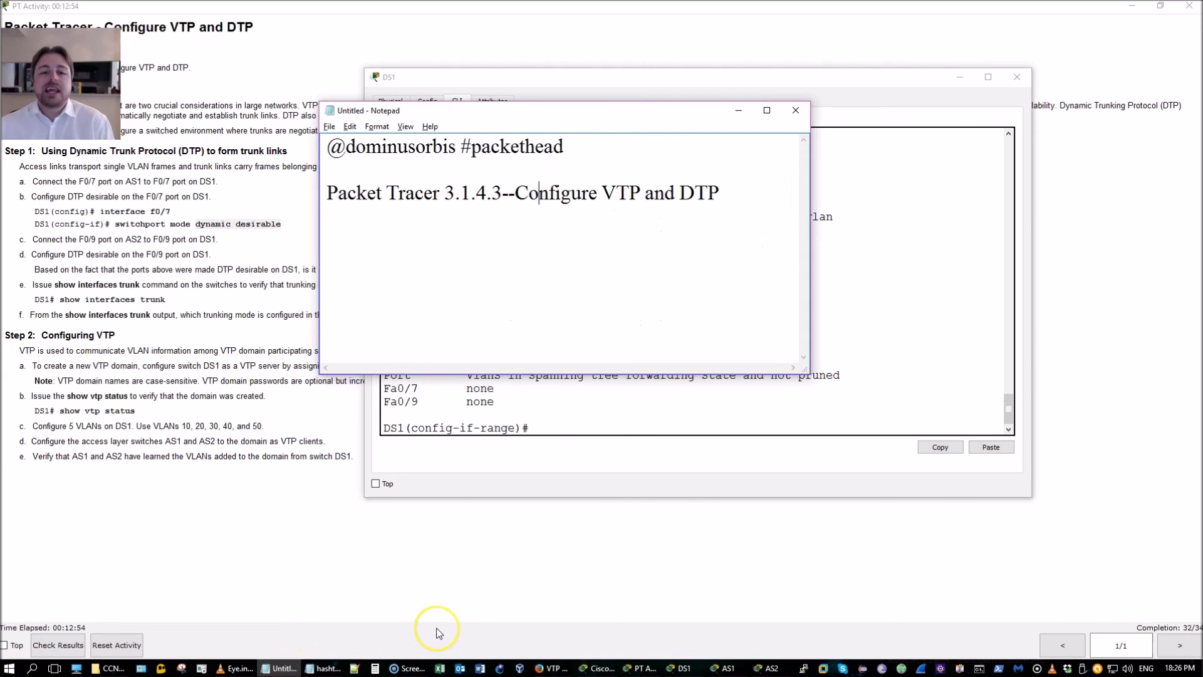